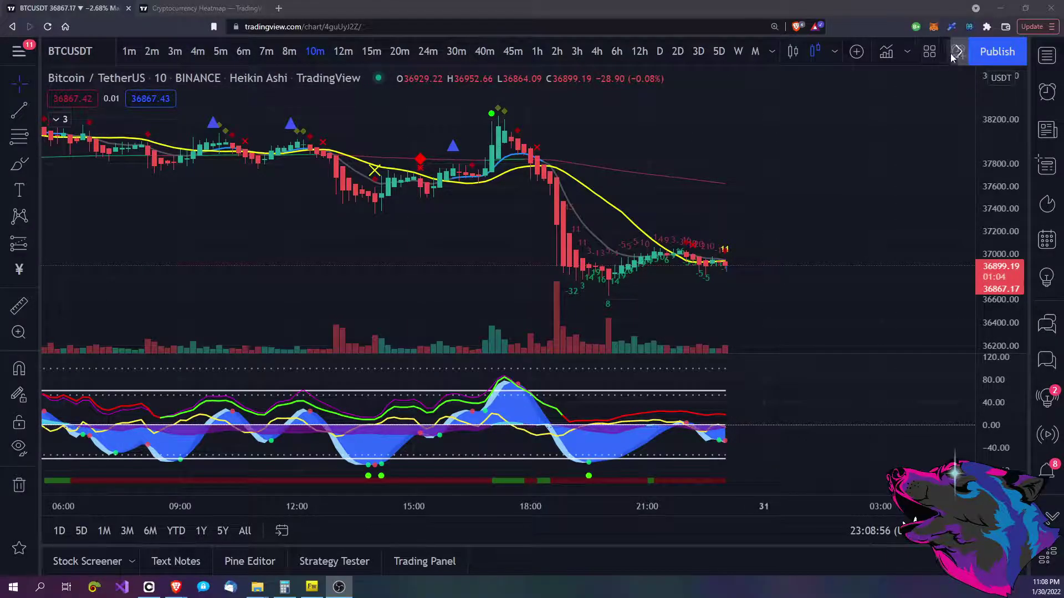
Show the watchlist to view its futures and crypto symbols, and hide it again
{"action": "mouse_move", "coordinate": [394, 78]}
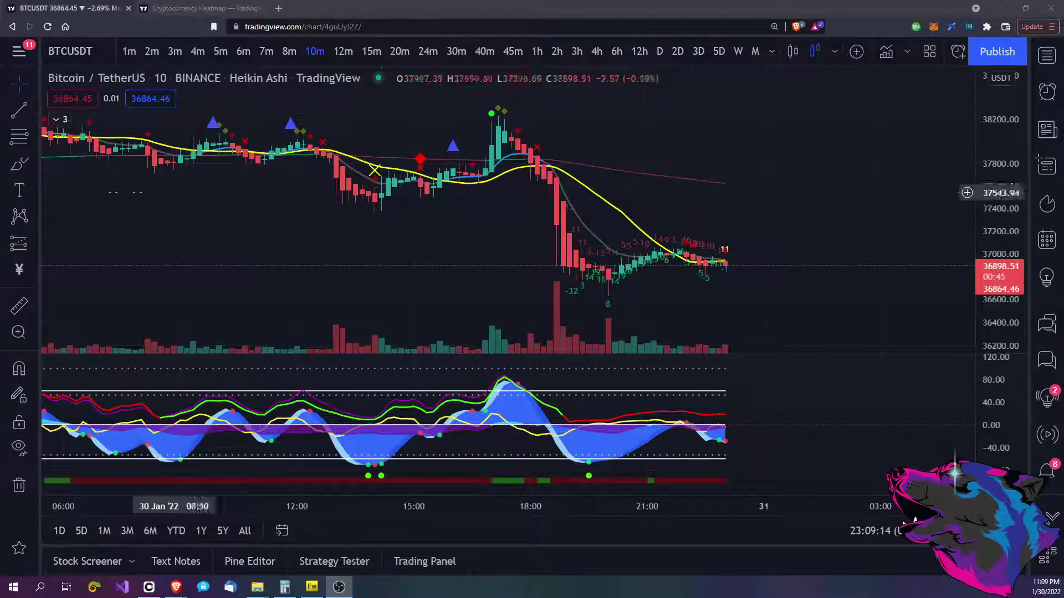
{"action": "left_click", "coordinate": [1047, 55]}
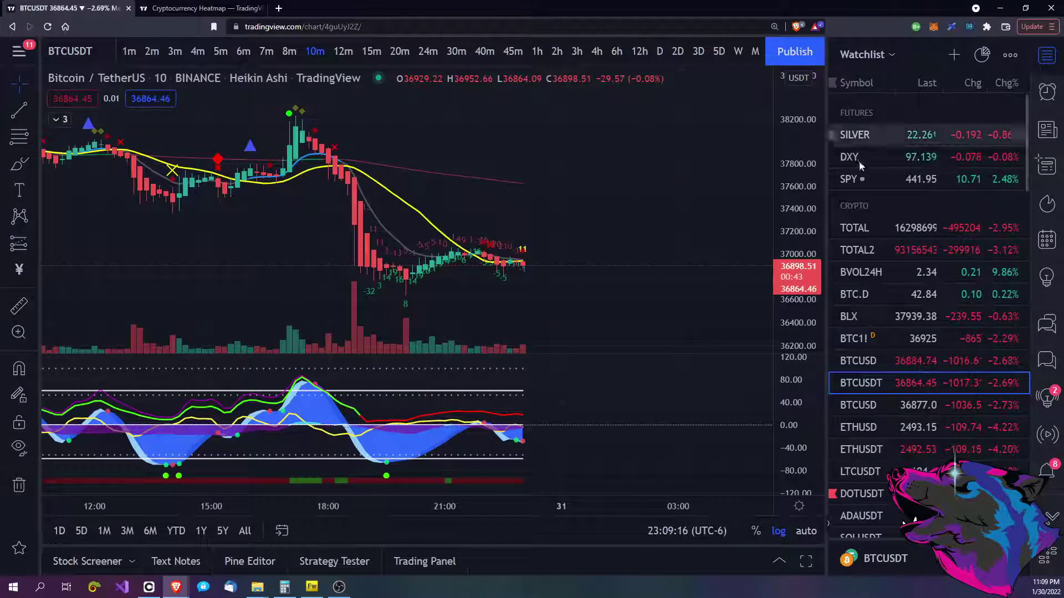
{"action": "left_click", "coordinate": [1043, 63]}
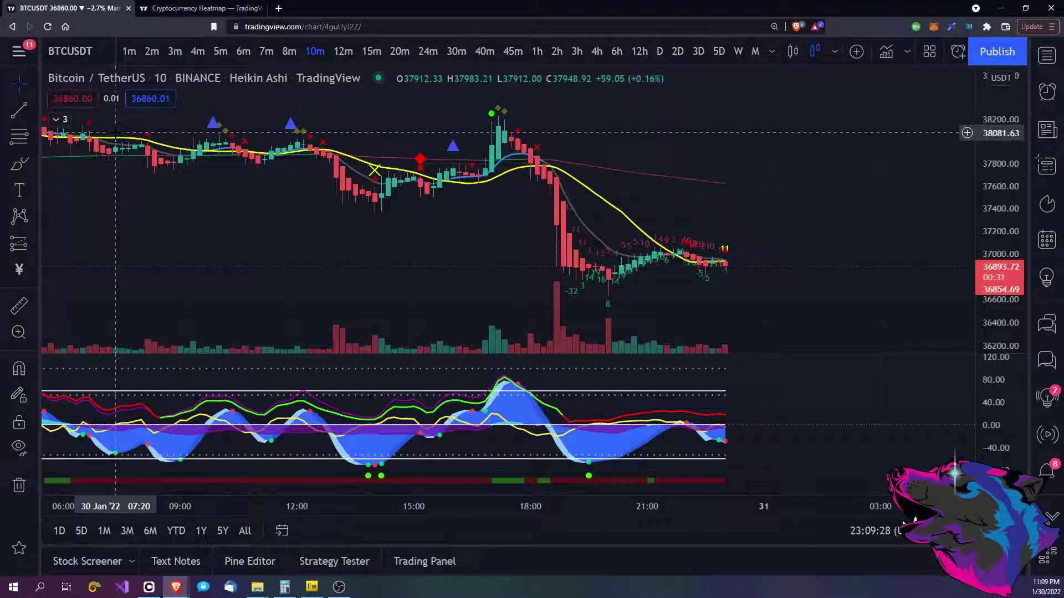
Search the crypto symbols for FTM, FTMUSDT and FTMUSDC
{"action": "left_click", "coordinate": [97, 52]}
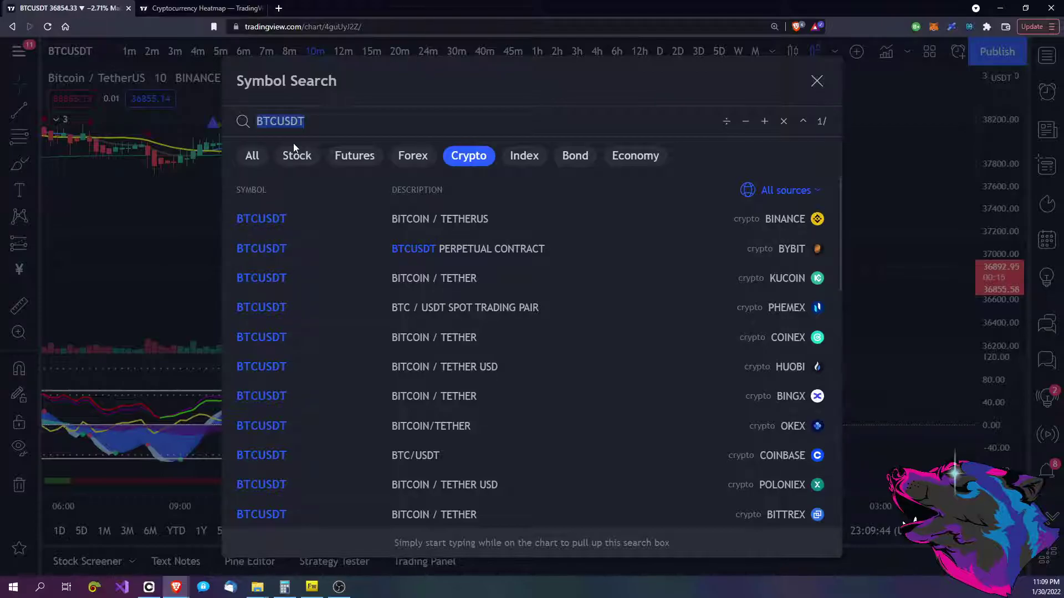
{"action": "type", "text": "TM"}
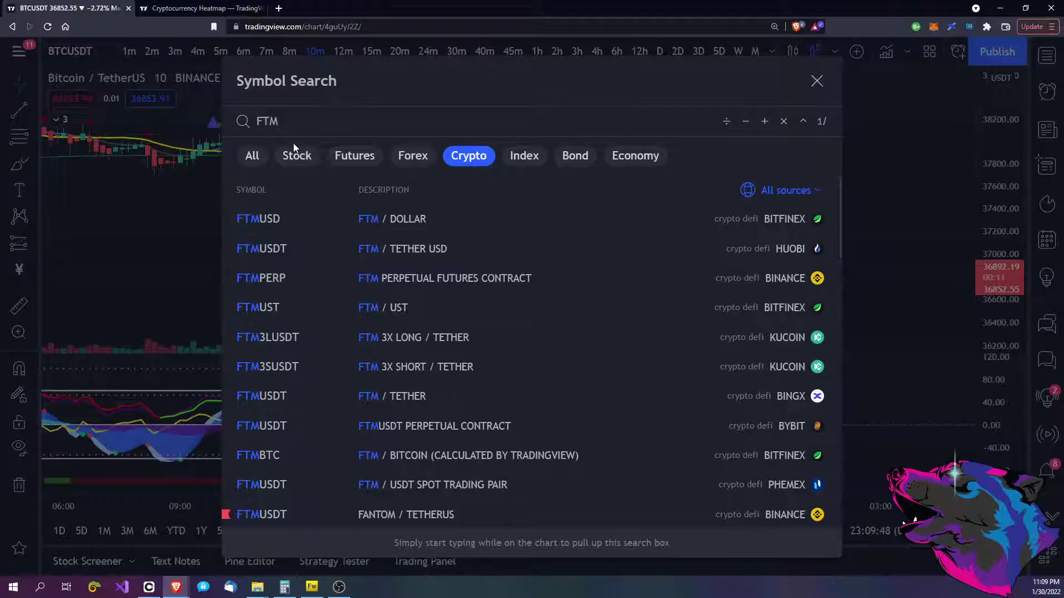
{"action": "type", "text": "USDT"}
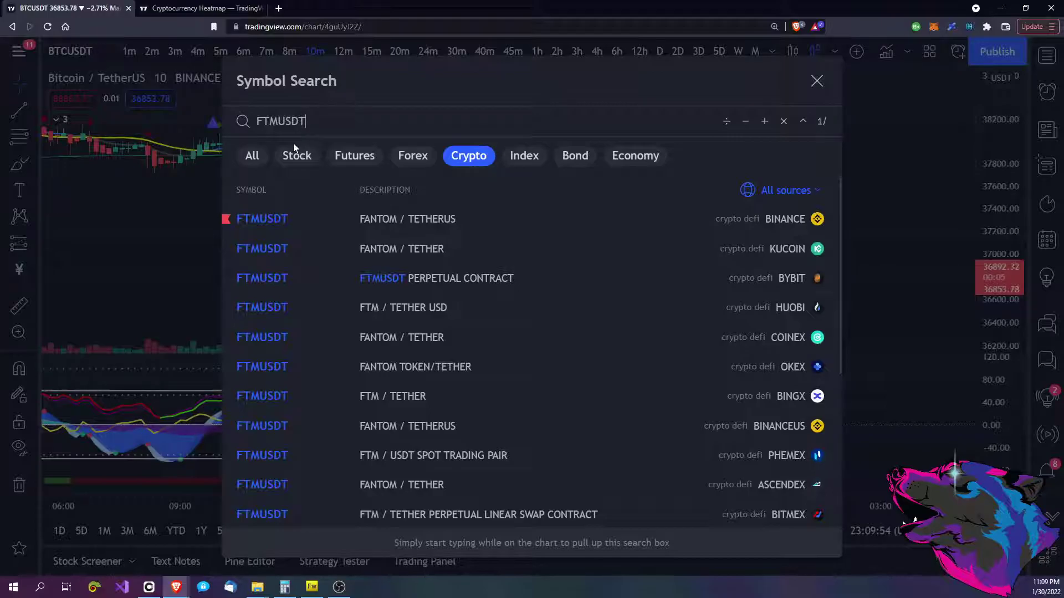
{"action": "key", "text": "BackSpace"}
{"action": "type", "text": "C"}
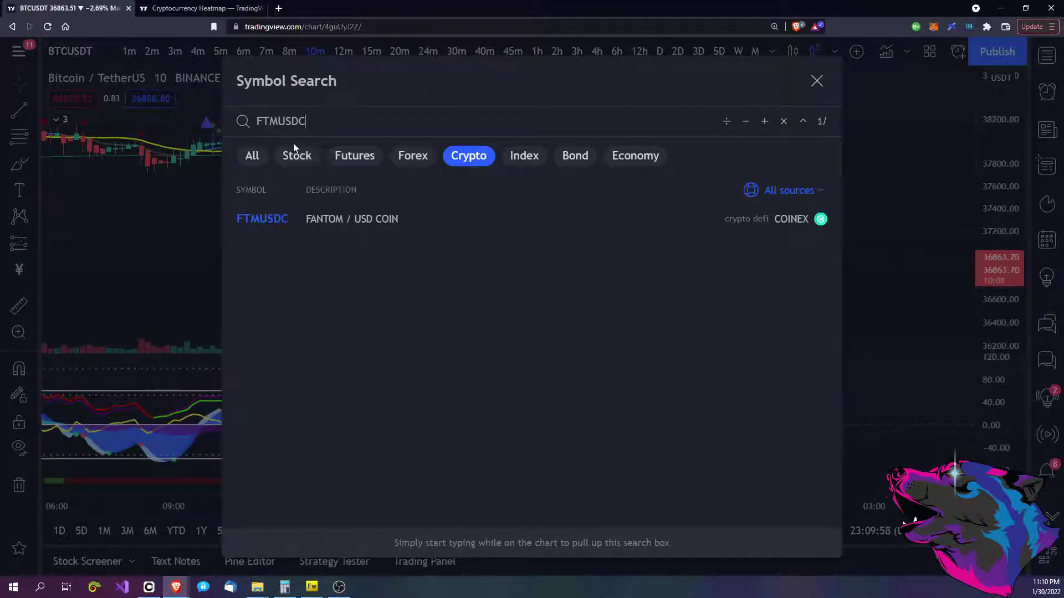
Change the symbol search to FTMUSD and look through the Fantom pairs and the exchanges offering them
{"action": "key", "text": "BackSpace"}
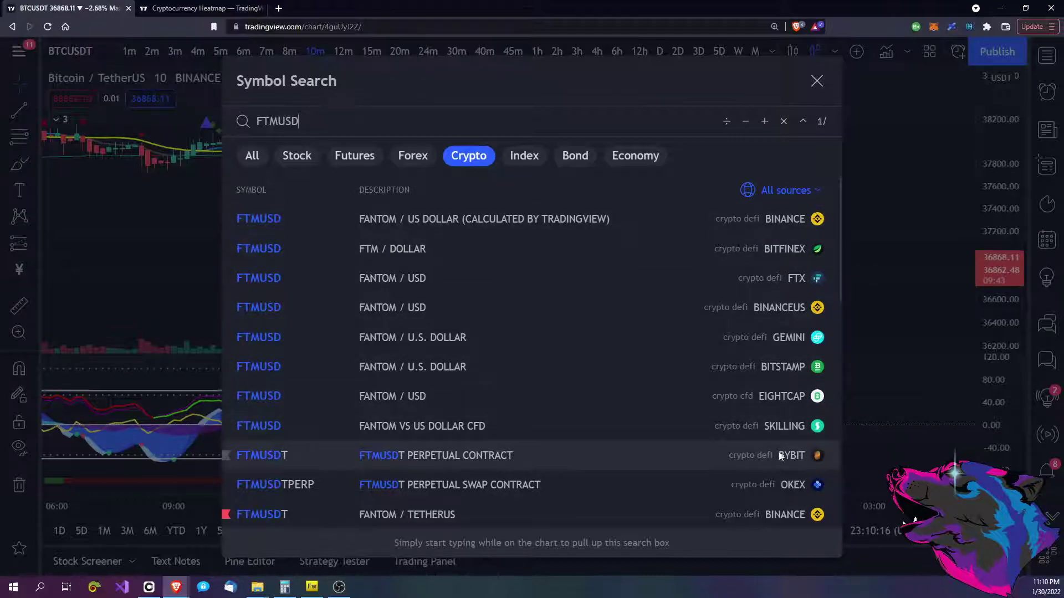
{"action": "scroll", "coordinate": [713, 288], "scroll_direction": "down", "scroll_amount": 4}
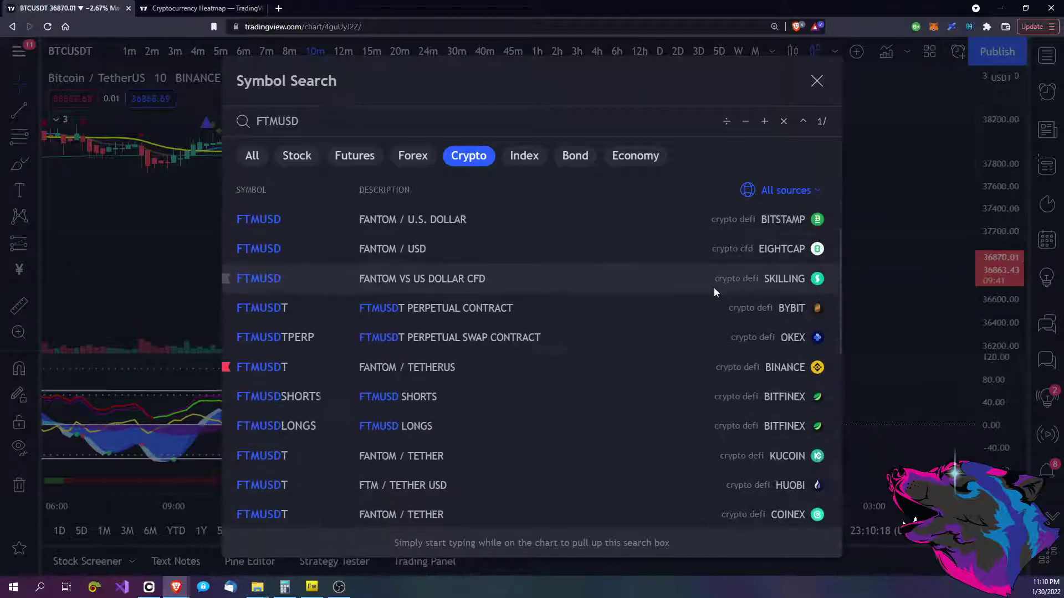
{"action": "scroll", "coordinate": [712, 289], "scroll_direction": "down", "scroll_amount": 1}
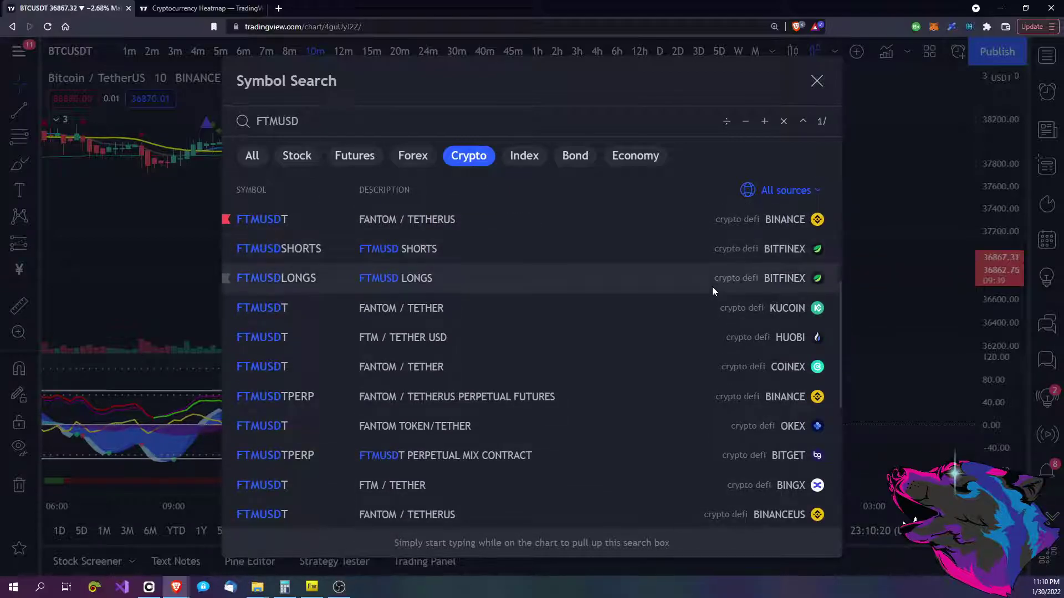
{"action": "scroll", "coordinate": [712, 287], "scroll_direction": "down", "scroll_amount": 4}
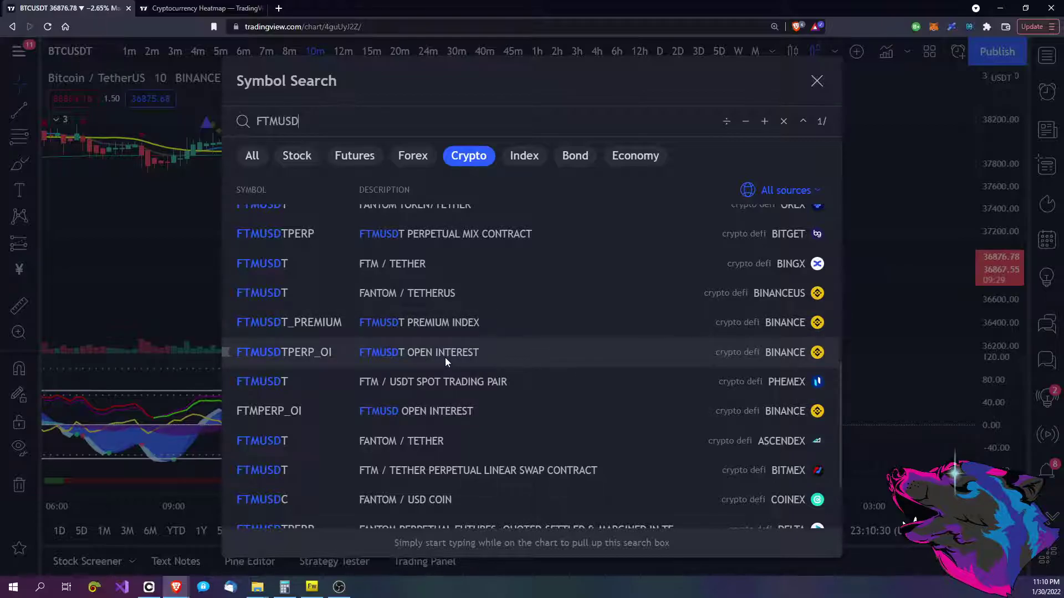
{"action": "scroll", "coordinate": [444, 358], "scroll_direction": "up", "scroll_amount": 3}
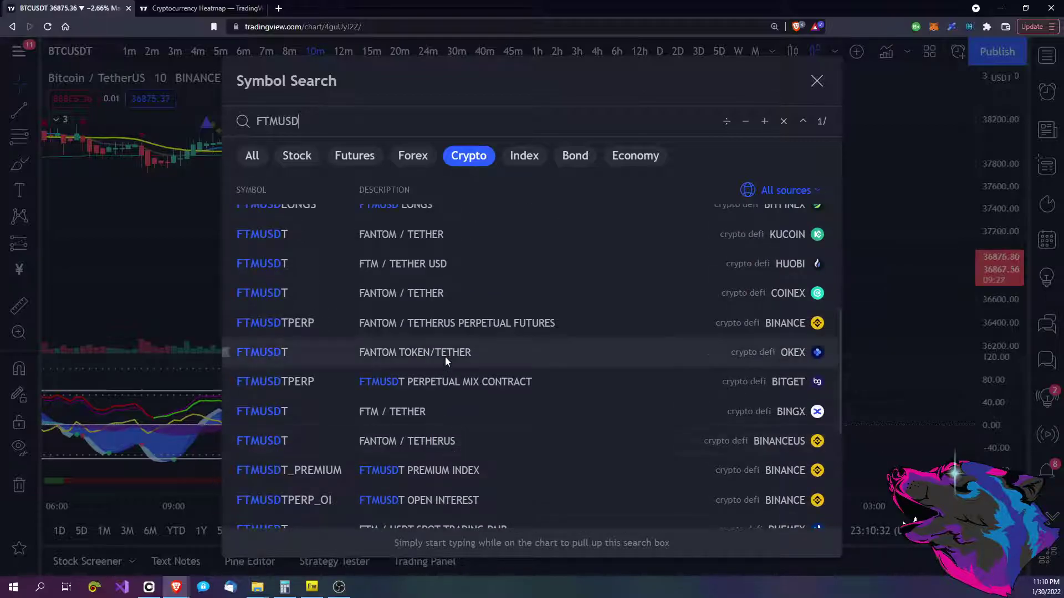
{"action": "scroll", "coordinate": [444, 361], "scroll_direction": "up", "scroll_amount": 3}
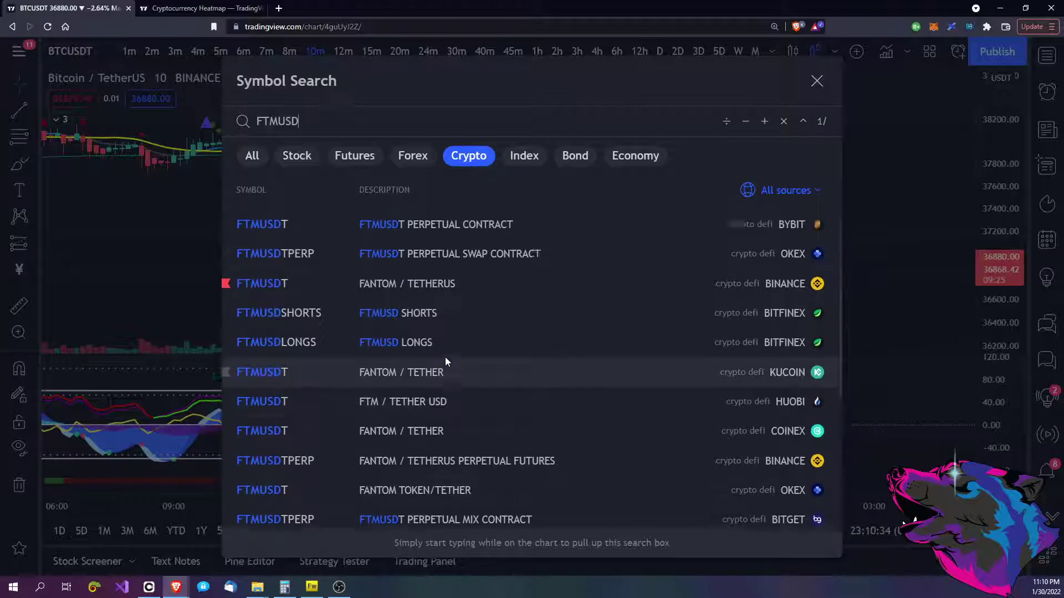
{"action": "scroll", "coordinate": [446, 361], "scroll_direction": "up", "scroll_amount": 2}
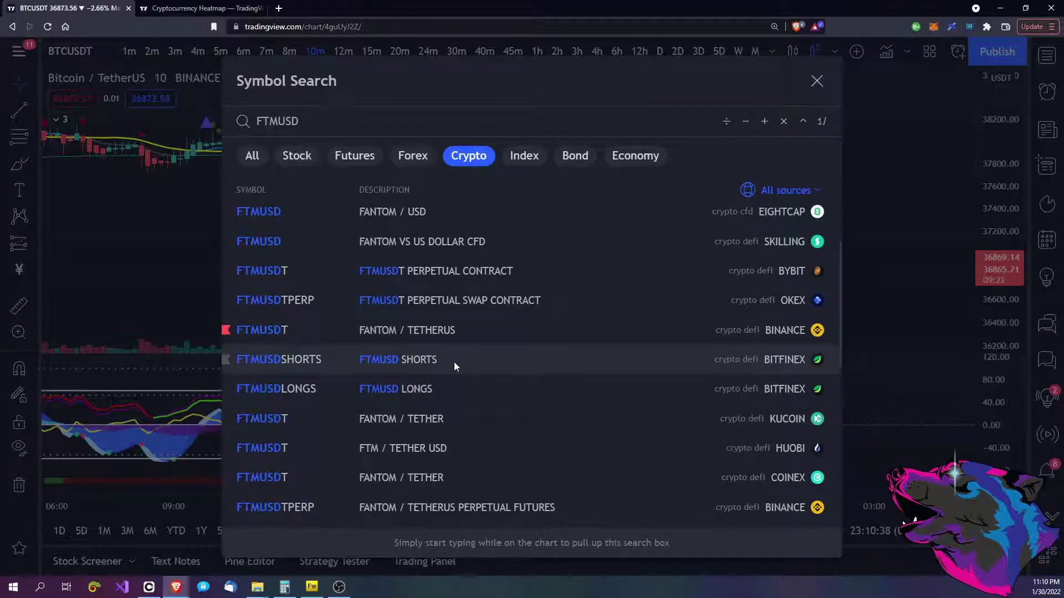
{"action": "scroll", "coordinate": [454, 361], "scroll_direction": "up", "scroll_amount": 4}
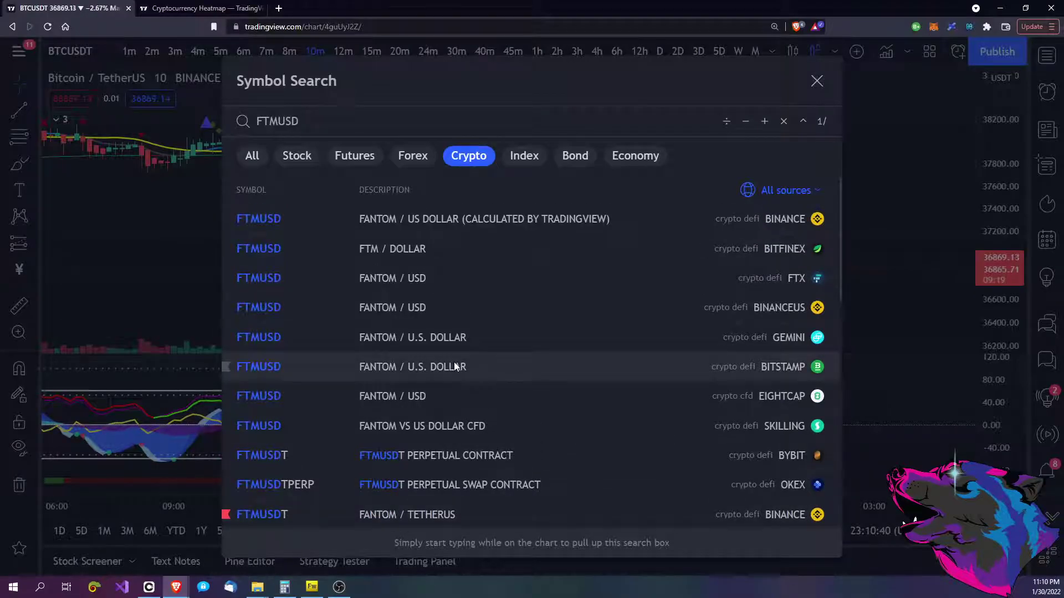
{"action": "scroll", "coordinate": [499, 295], "scroll_direction": "down", "scroll_amount": 2}
{"action": "scroll", "coordinate": [498, 294], "scroll_direction": "down", "scroll_amount": 10}
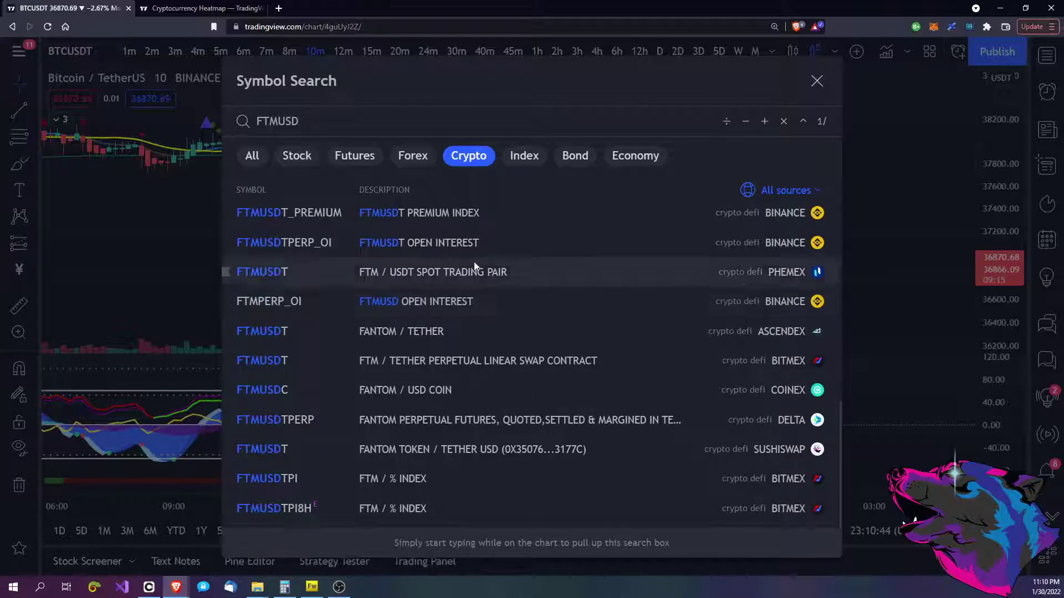
Search the crypto symbols for BTC, browse the listed pairs and contracts, and close the symbol search
{"action": "key", "text": "ctrl+a"}
{"action": "type", "text": "BTC"}
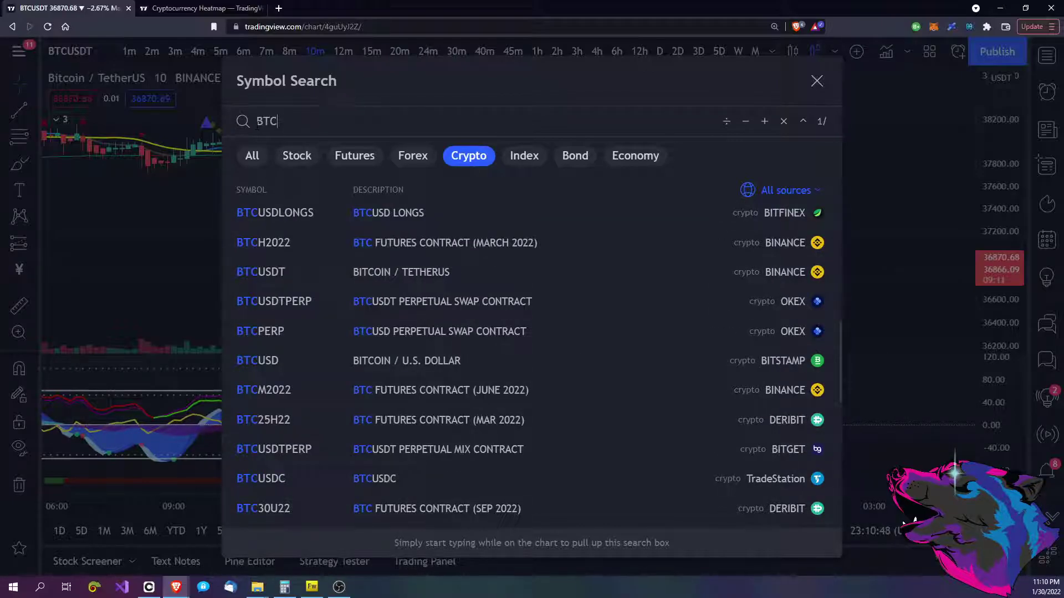
{"action": "scroll", "coordinate": [553, 316], "scroll_direction": "down", "scroll_amount": 5}
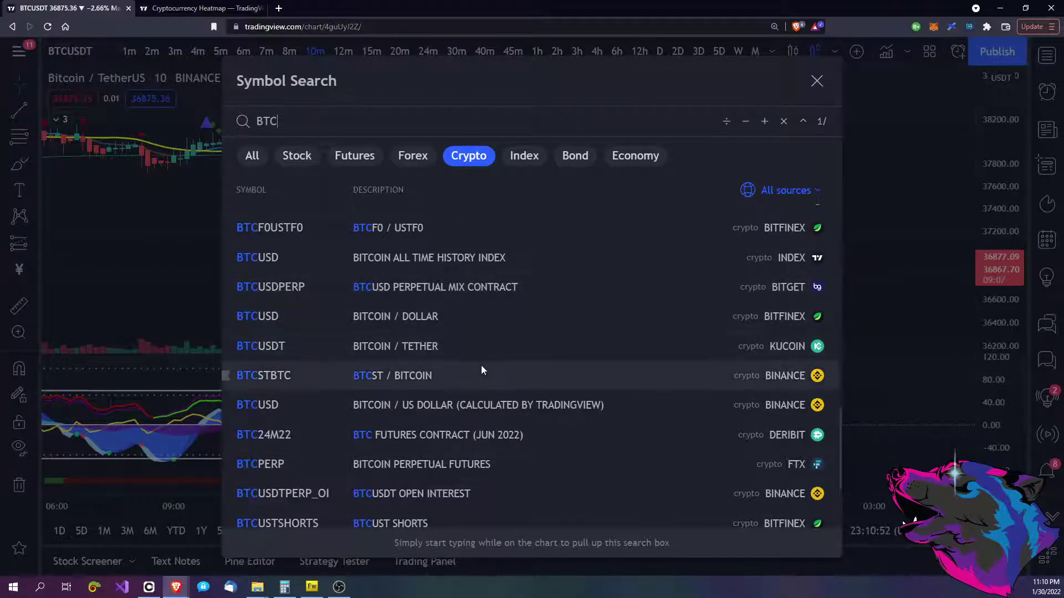
{"action": "scroll", "coordinate": [481, 369], "scroll_direction": "down", "scroll_amount": 3}
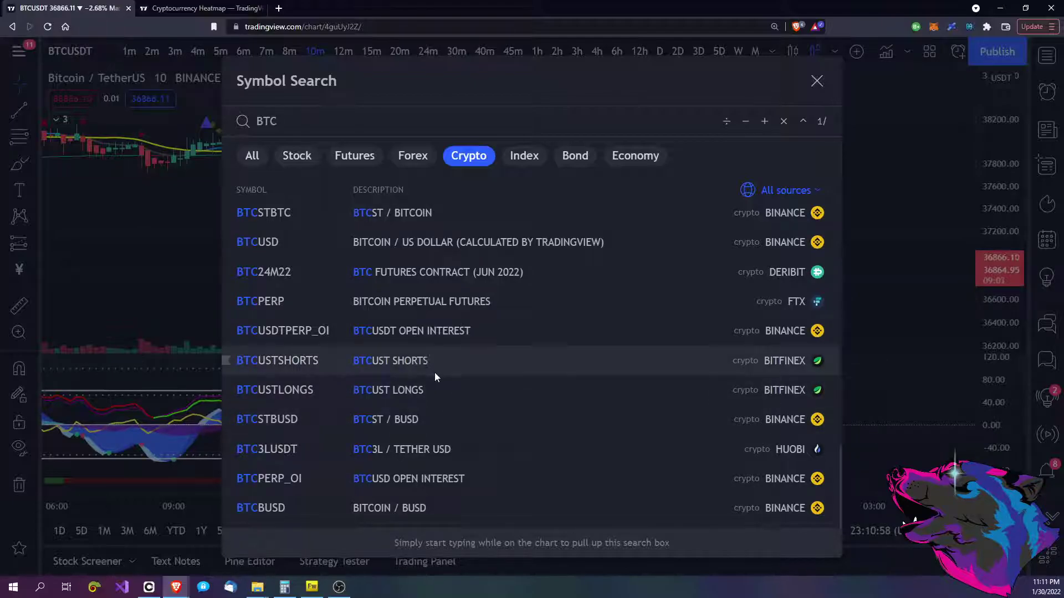
{"action": "scroll", "coordinate": [449, 355], "scroll_direction": "up", "scroll_amount": 4}
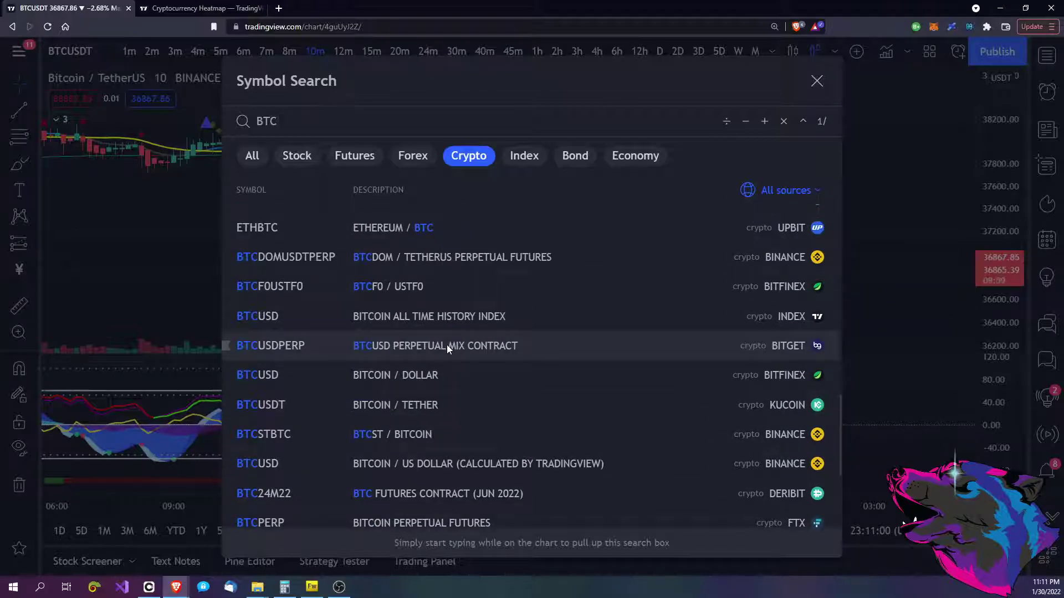
{"action": "scroll", "coordinate": [447, 345], "scroll_direction": "up", "scroll_amount": 10}
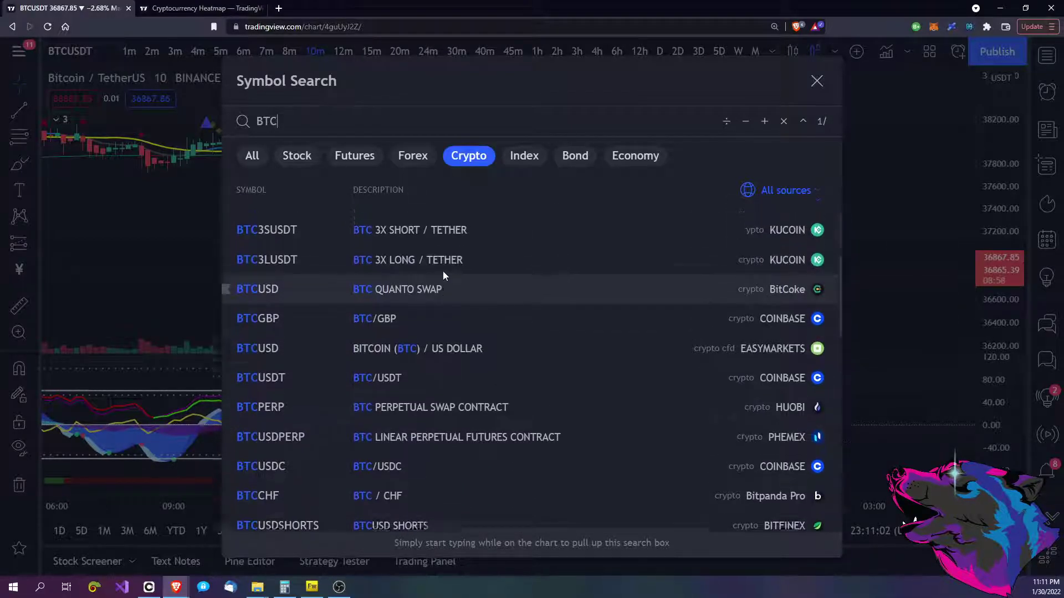
{"action": "scroll", "coordinate": [444, 276], "scroll_direction": "up", "scroll_amount": 2}
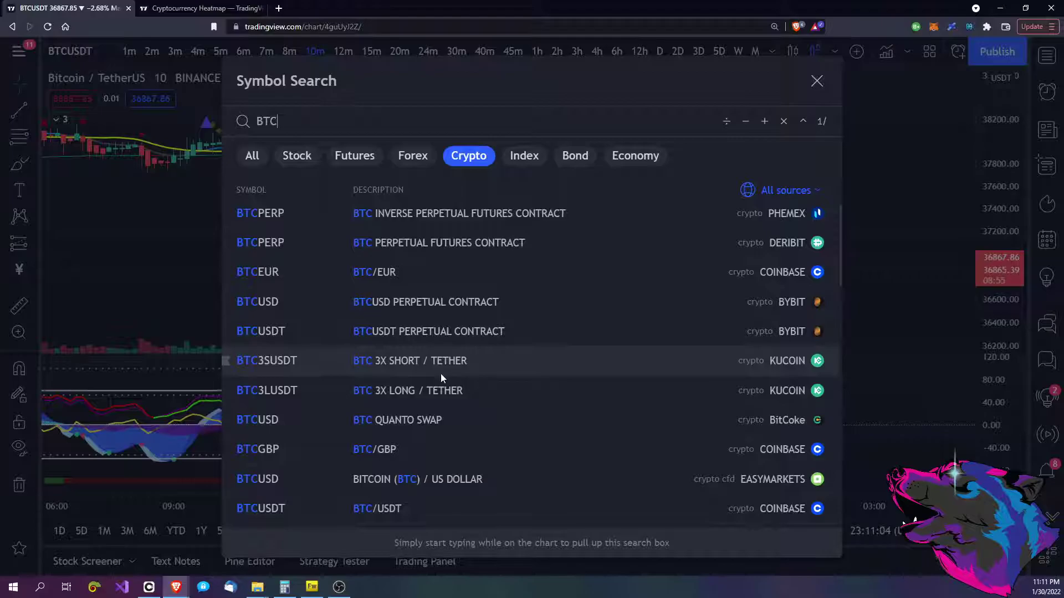
{"action": "scroll", "coordinate": [401, 316], "scroll_direction": "up", "scroll_amount": 2}
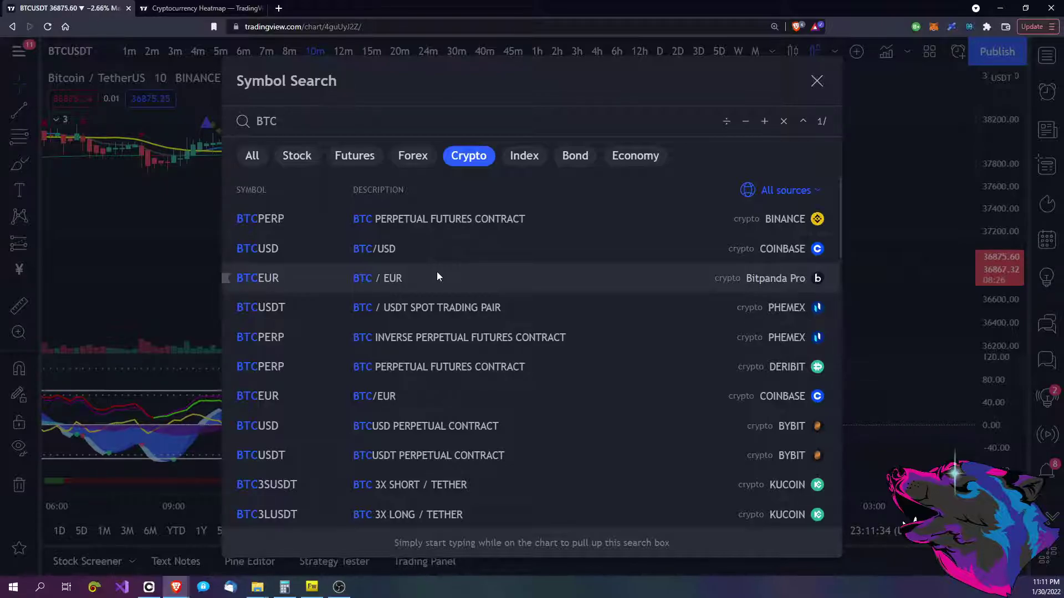
{"action": "left_click", "coordinate": [817, 81]}
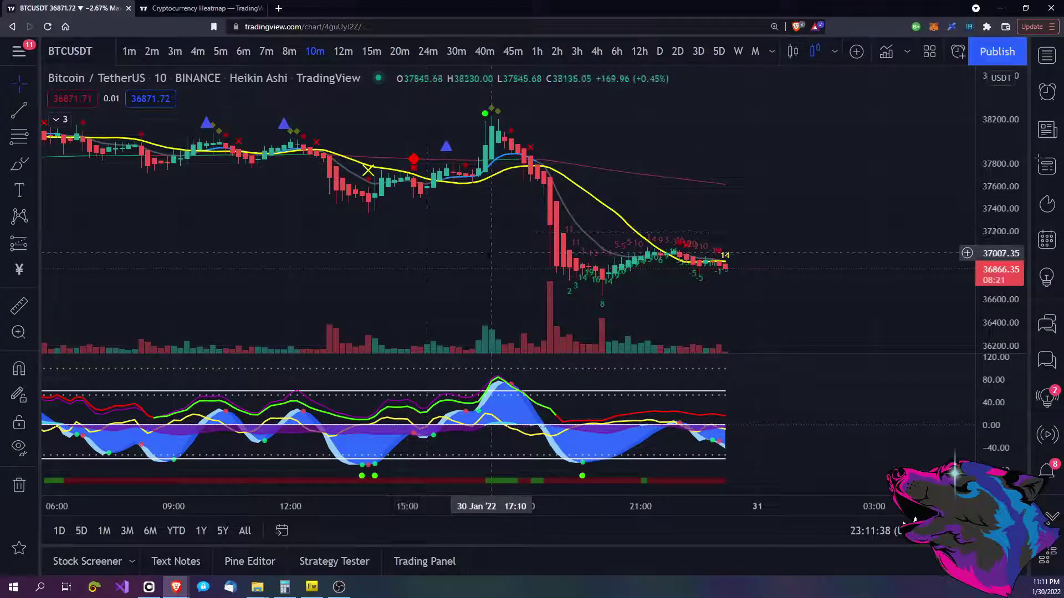
Reopen the symbol search and filter BTCUSDT by the Forex, Futures, Stock, Index and Economy categories
{"action": "left_click", "coordinate": [69, 50]}
{"action": "left_click", "coordinate": [413, 156]}
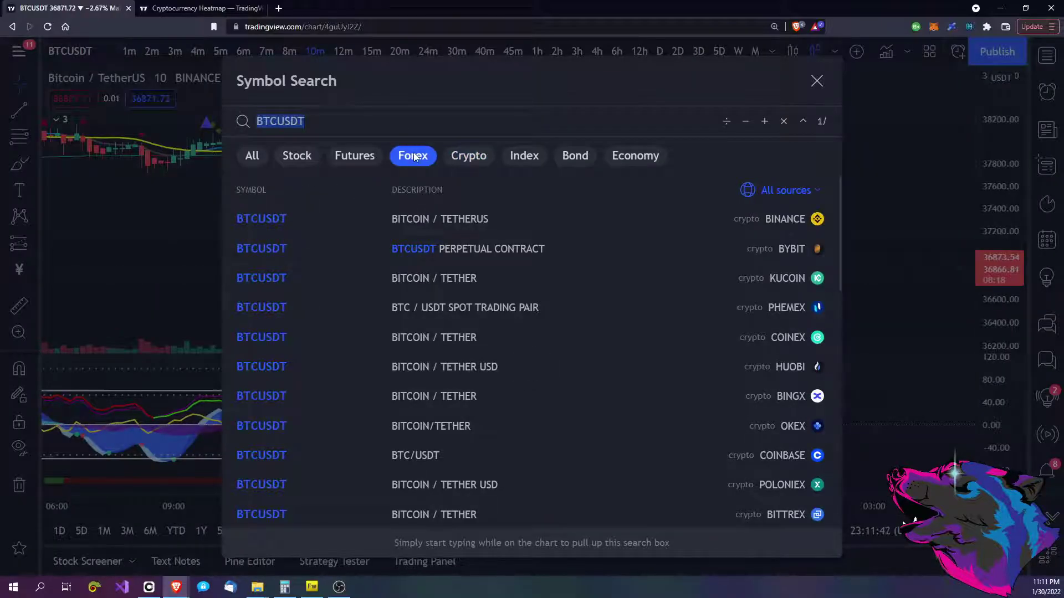
{"action": "left_click", "coordinate": [353, 155]}
{"action": "left_click", "coordinate": [297, 156]}
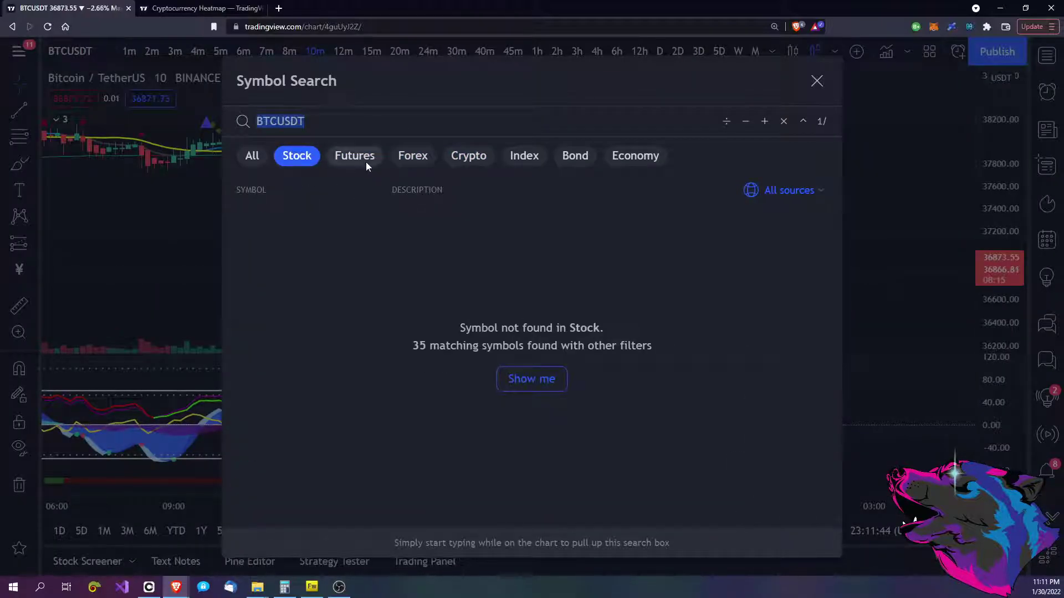
{"action": "left_click", "coordinate": [517, 157]}
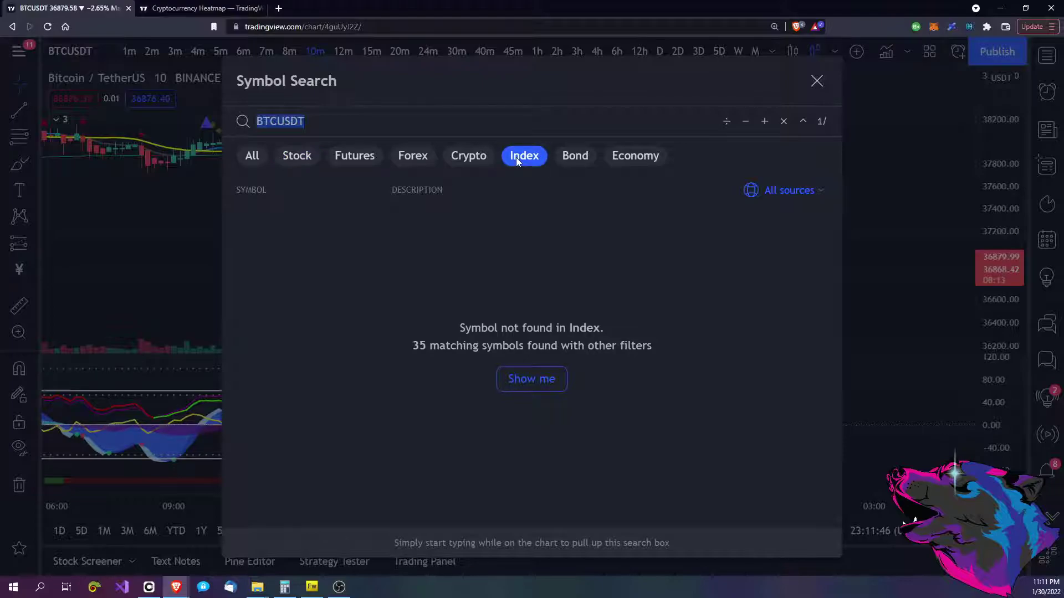
{"action": "left_click", "coordinate": [626, 156]}
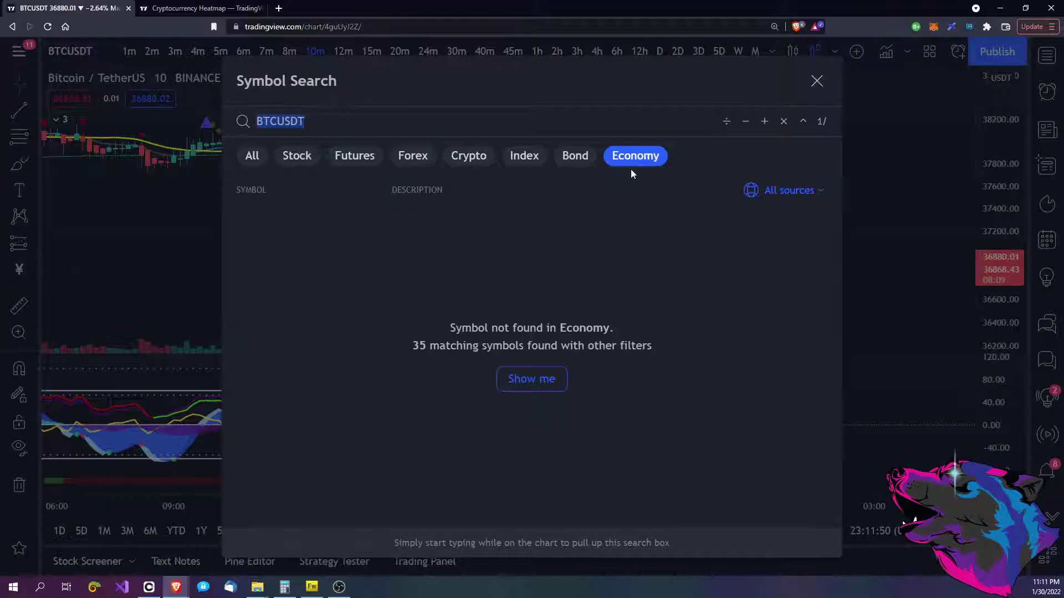
Clear the search text and browse the available Economy symbols, such as money stock, GDP and unemployment rate
{"action": "key", "text": "BackSpace"}
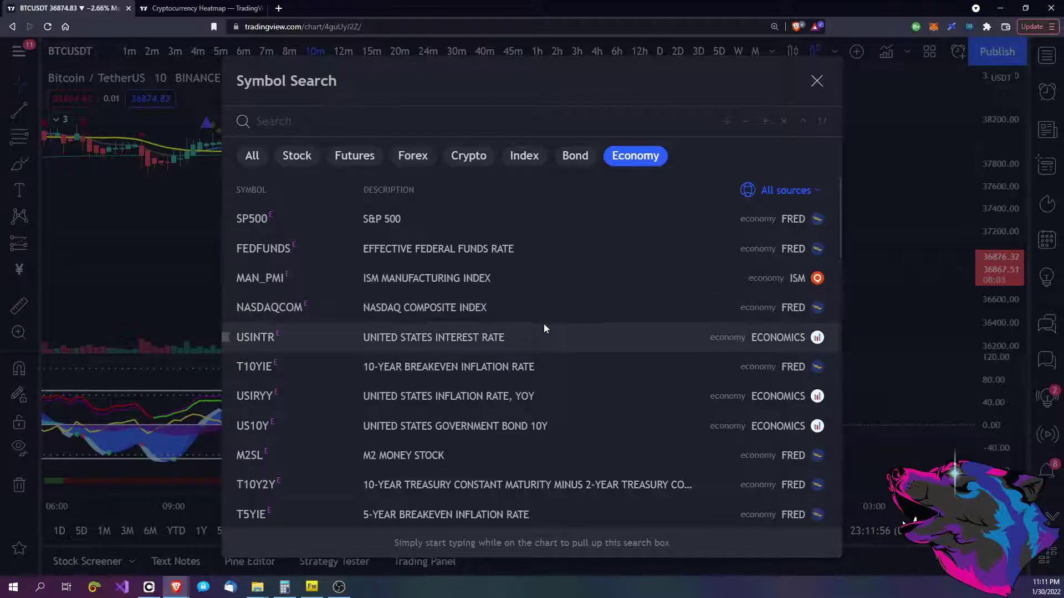
{"action": "scroll", "coordinate": [544, 329], "scroll_direction": "down", "scroll_amount": 2}
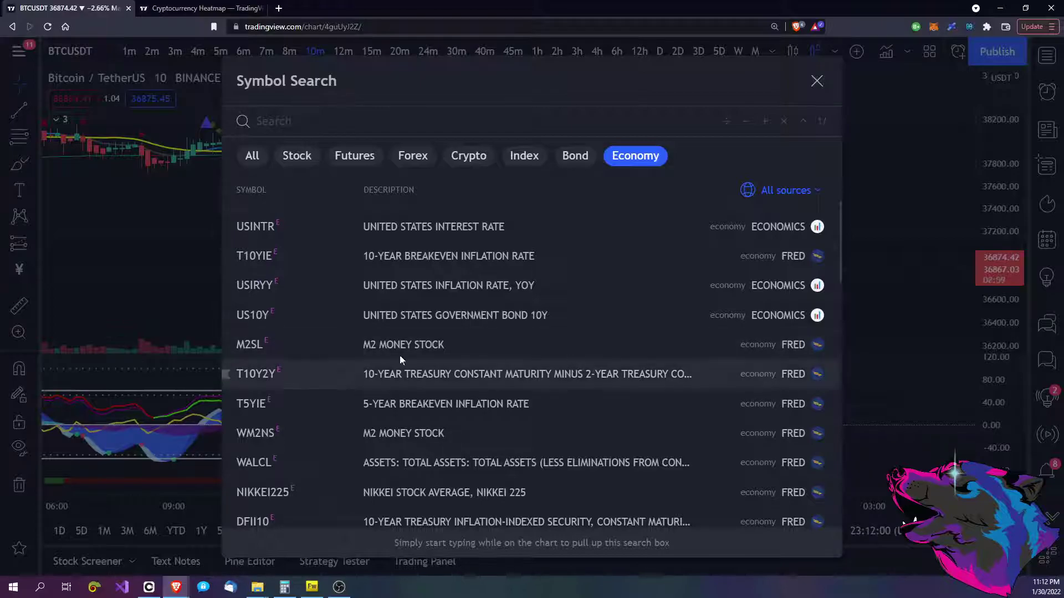
{"action": "scroll", "coordinate": [421, 343], "scroll_direction": "down", "scroll_amount": 2}
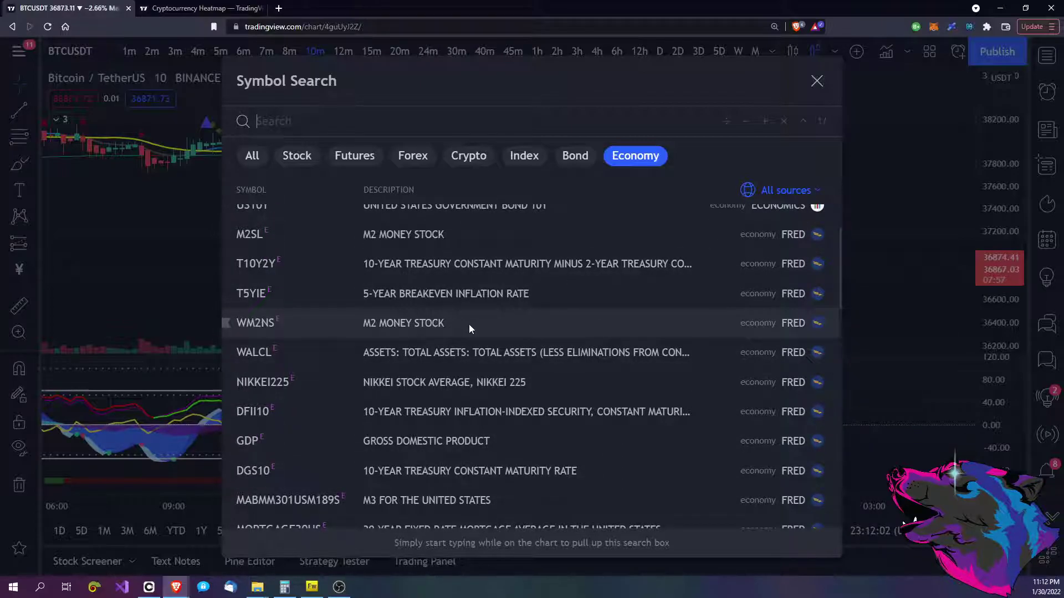
{"action": "scroll", "coordinate": [474, 328], "scroll_direction": "down", "scroll_amount": 2}
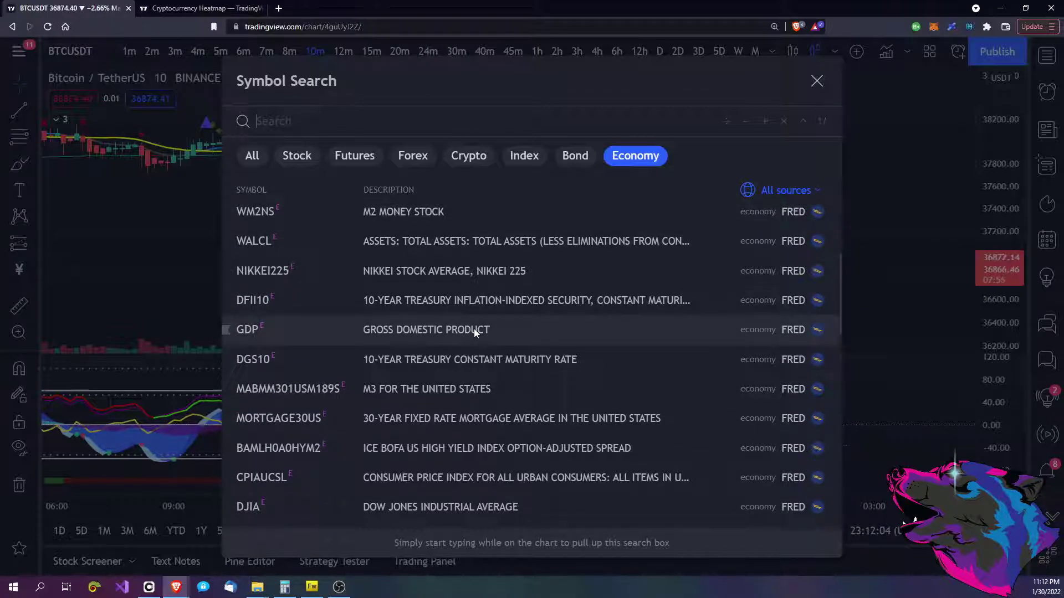
{"action": "scroll", "coordinate": [474, 331], "scroll_direction": "down", "scroll_amount": 1}
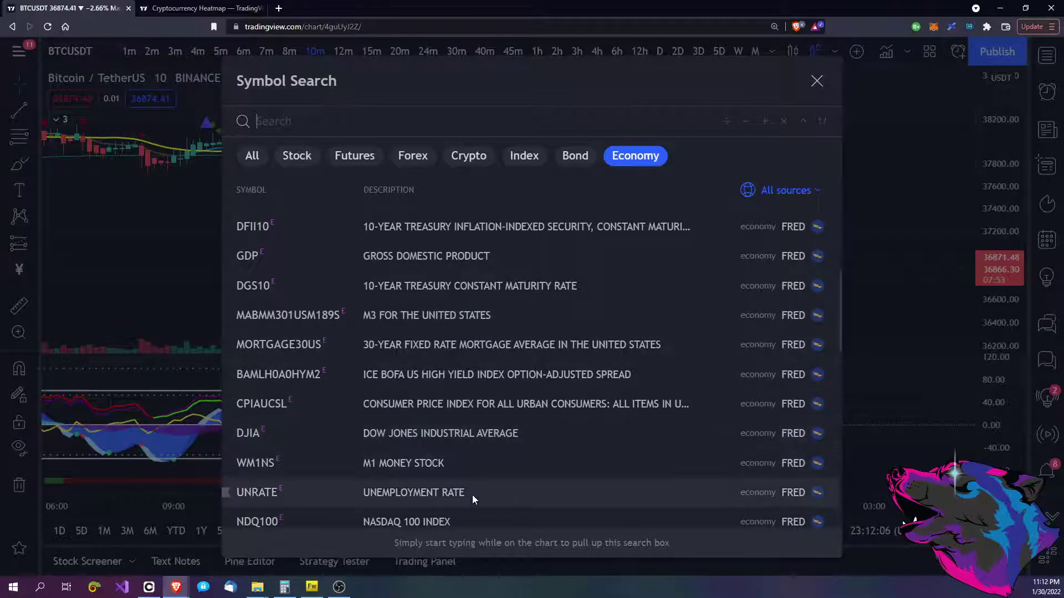
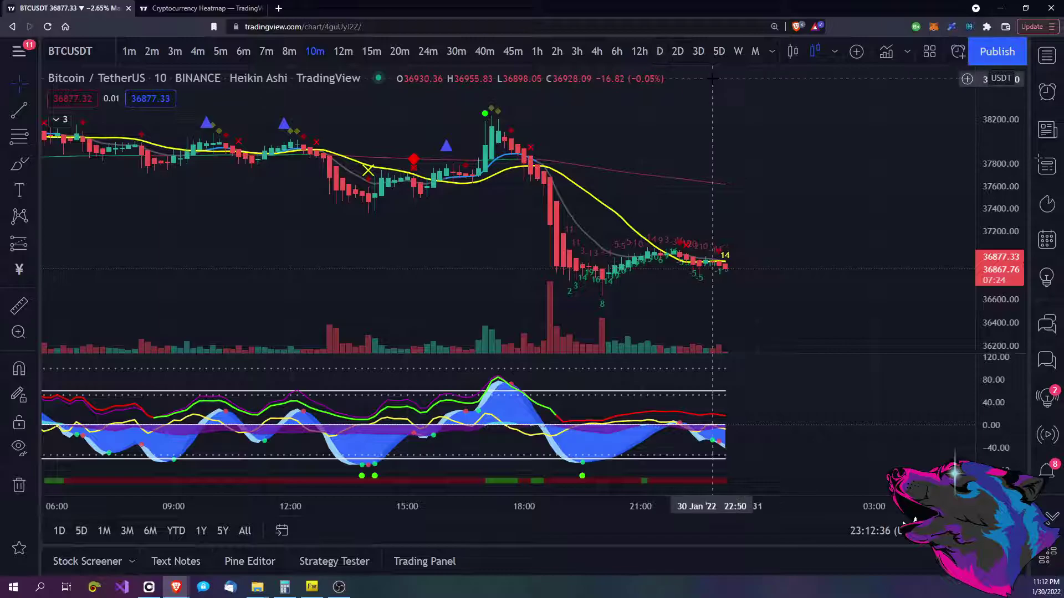
Look through the available chart time intervals, from seconds and minutes to hours, days and ranges
{"action": "left_click", "coordinate": [774, 54]}
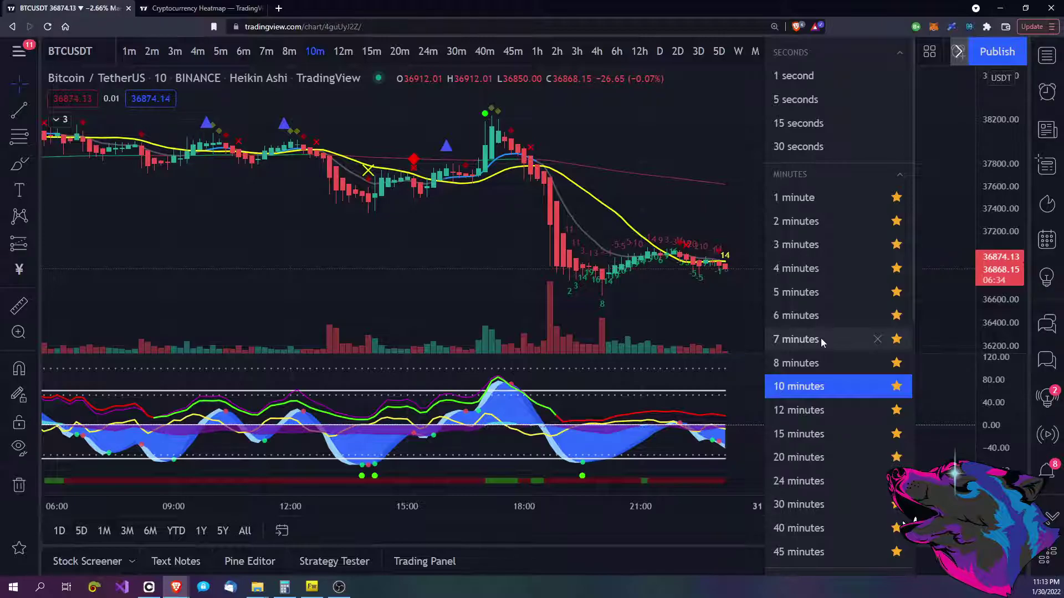
{"action": "scroll", "coordinate": [820, 338], "scroll_direction": "down", "scroll_amount": 2}
{"action": "scroll", "coordinate": [824, 272], "scroll_direction": "down", "scroll_amount": 6}
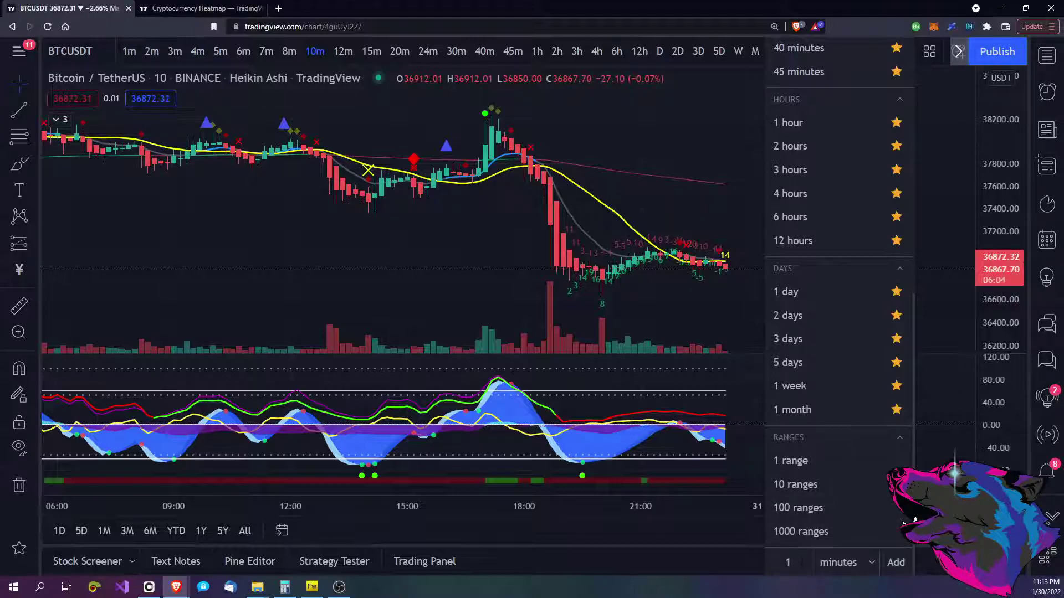
{"action": "scroll", "coordinate": [839, 444], "scroll_direction": "up", "scroll_amount": 3}
{"action": "scroll", "coordinate": [835, 426], "scroll_direction": "down", "scroll_amount": 1}
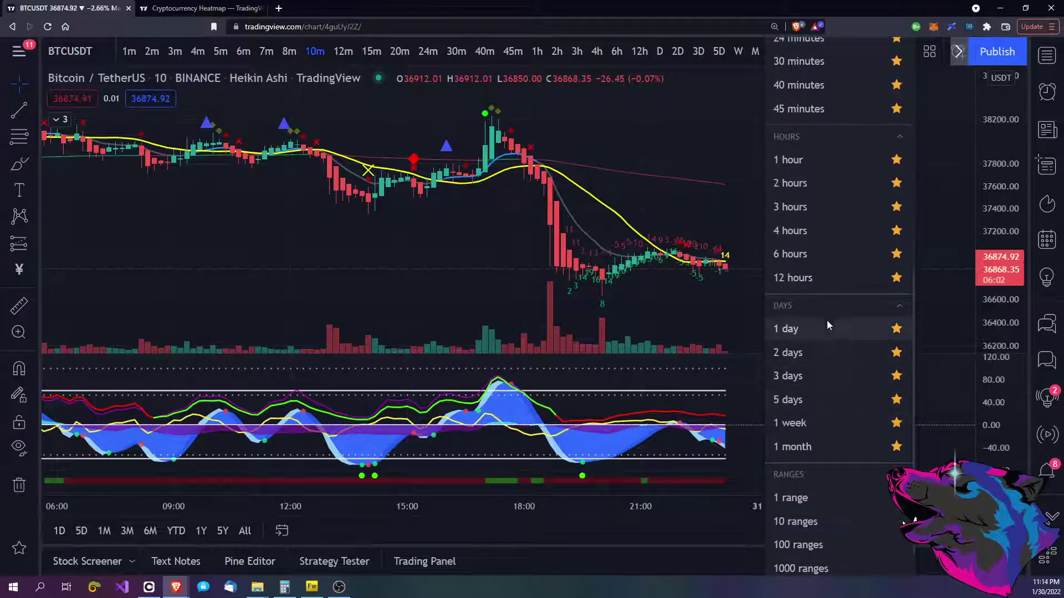
{"action": "scroll", "coordinate": [842, 441], "scroll_direction": "down", "scroll_amount": 1}
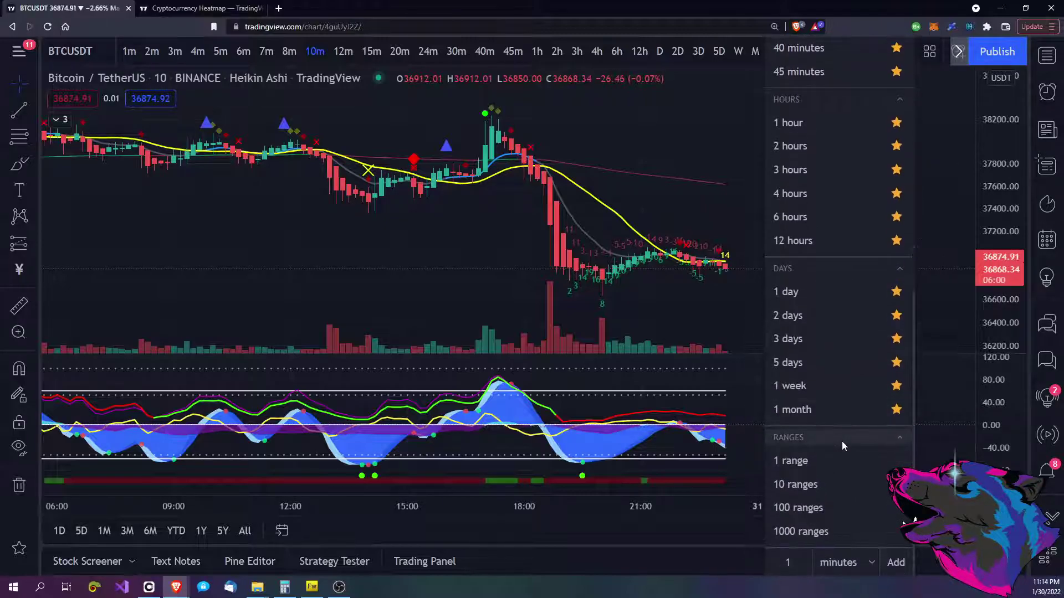
Enter 4 as a custom time interval, view its unit options, and close the interval list without adding it
{"action": "left_click", "coordinate": [799, 560]}
{"action": "key", "text": "BackSpace"}
{"action": "type", "text": "4"}
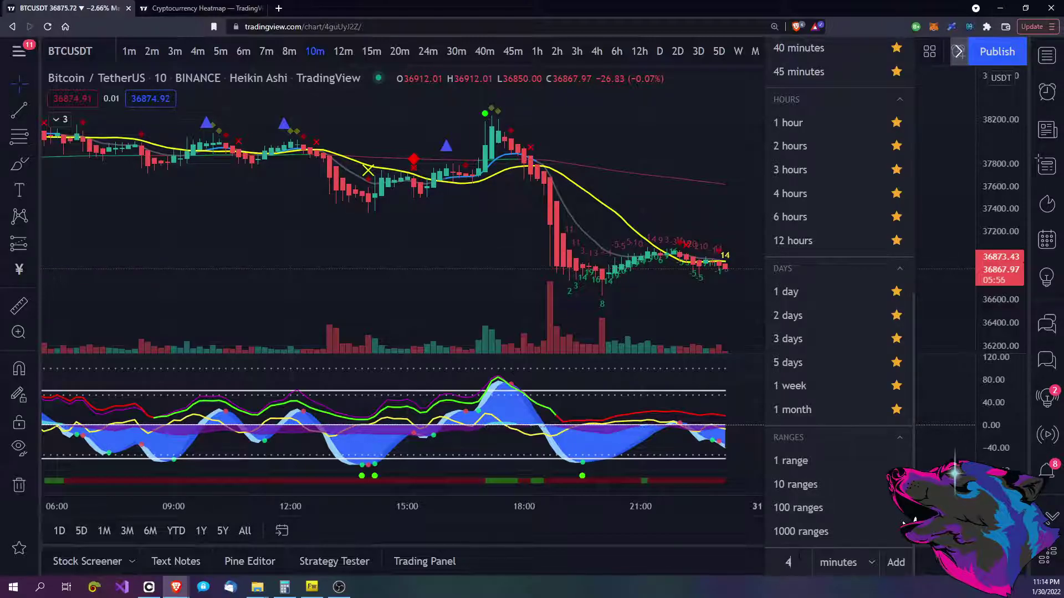
{"action": "left_click", "coordinate": [851, 561]}
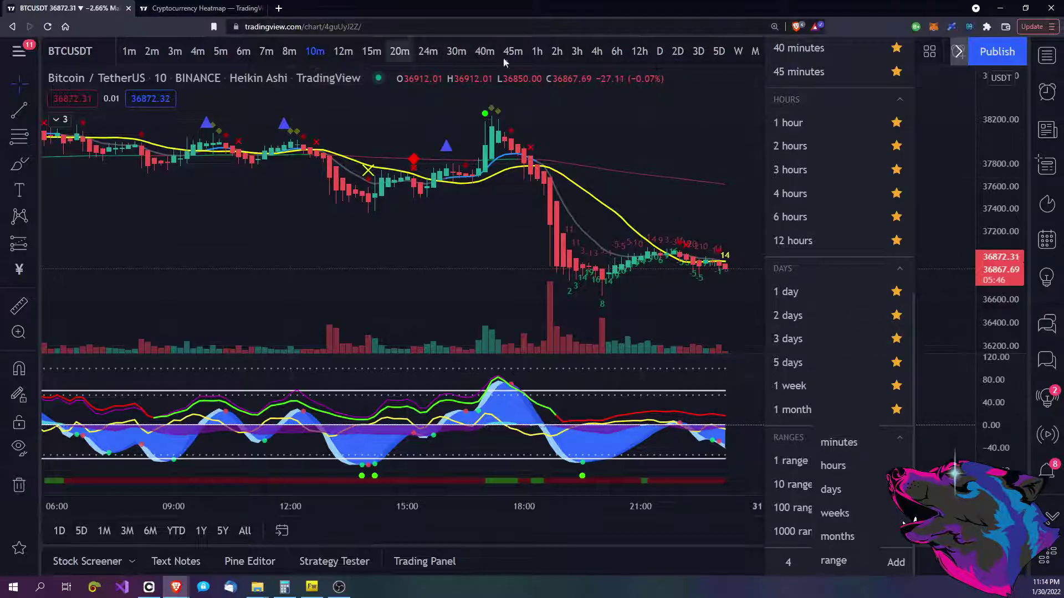
{"action": "left_click", "coordinate": [692, 94]}
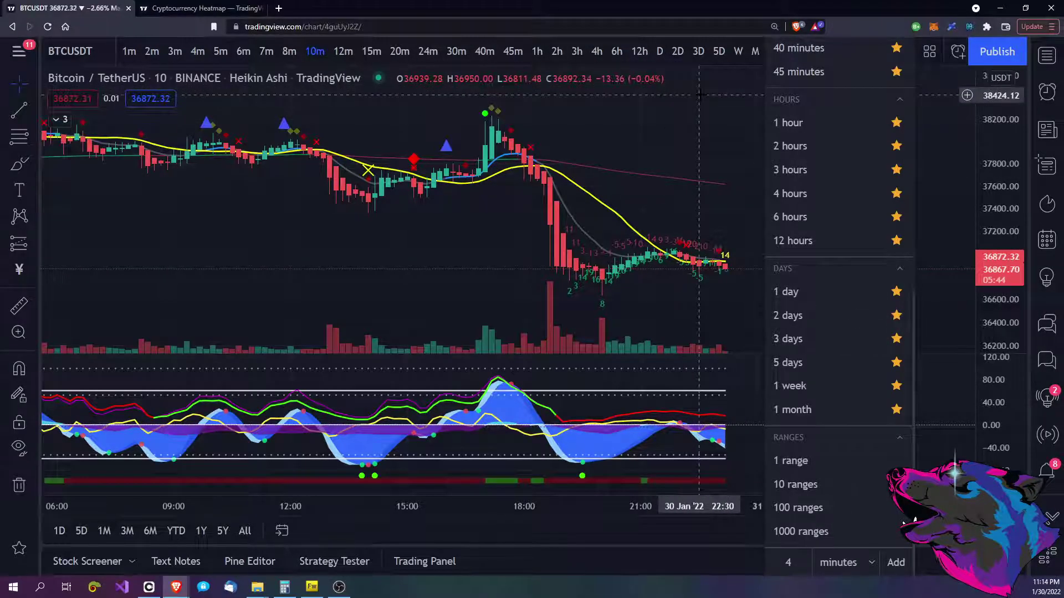
{"action": "left_click", "coordinate": [698, 94]}
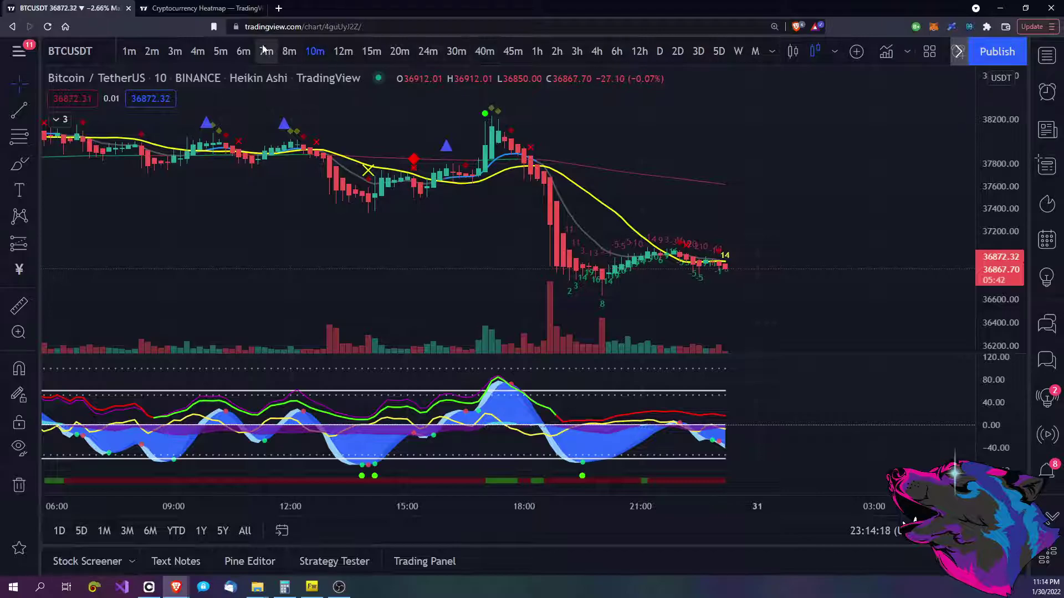
{"action": "left_click", "coordinate": [772, 57]}
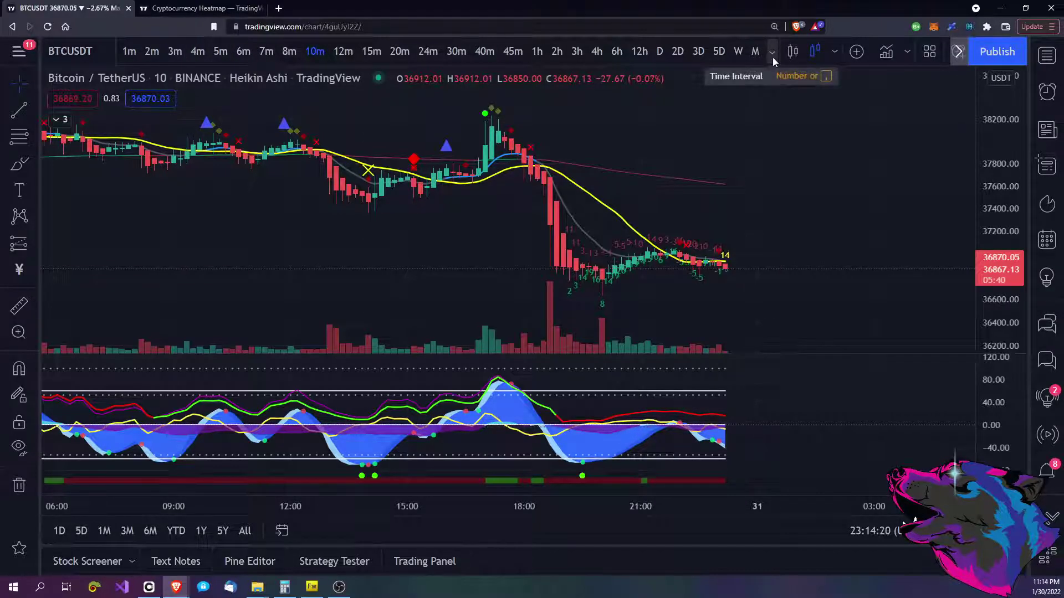
{"action": "left_click", "coordinate": [773, 58]}
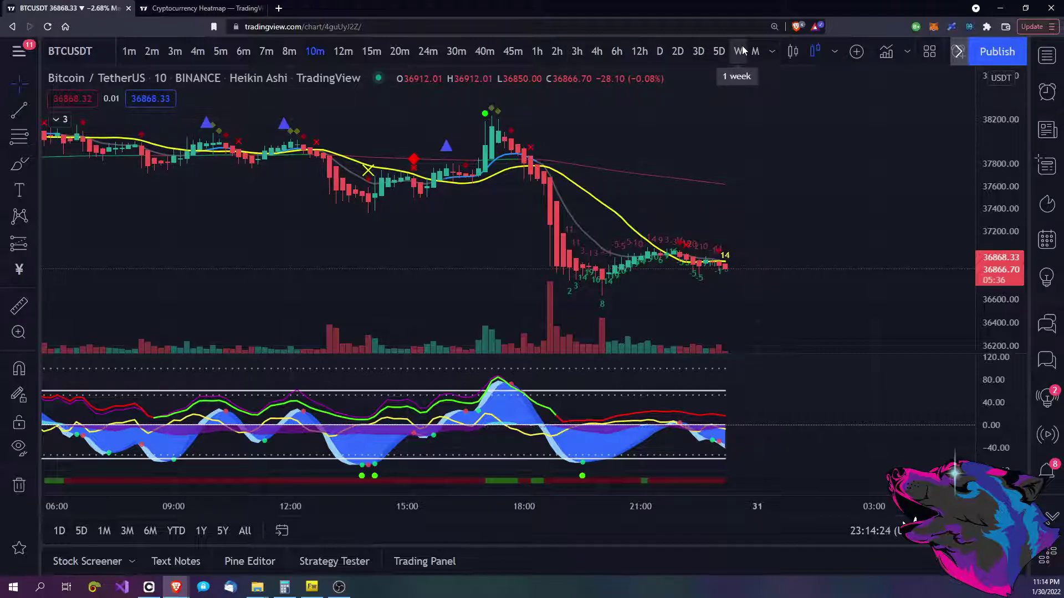
{"action": "key", "text": "ctrl+plus"}
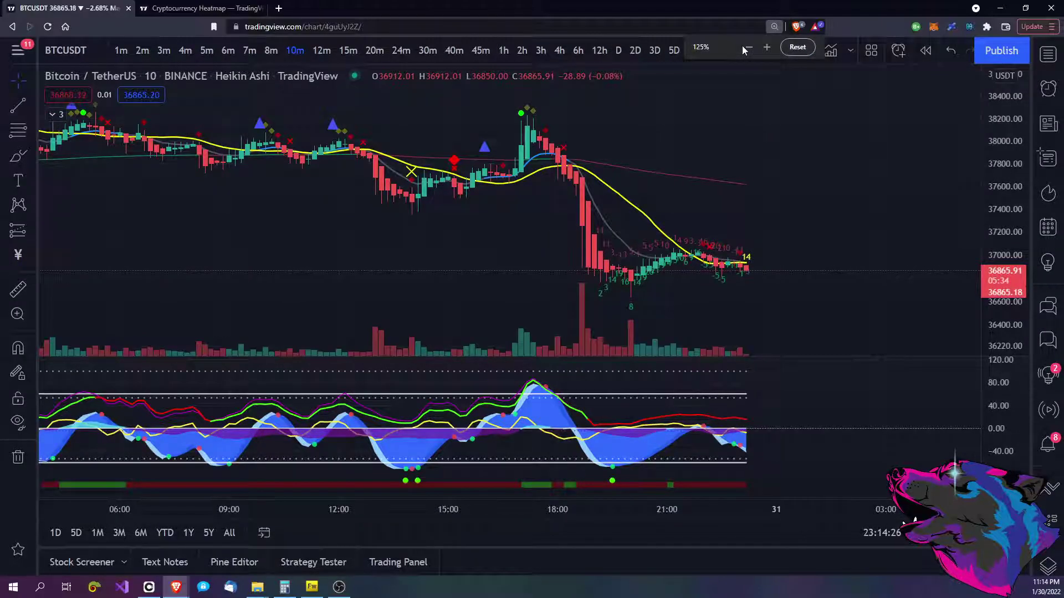
{"action": "key", "text": "ctrl+plus"}
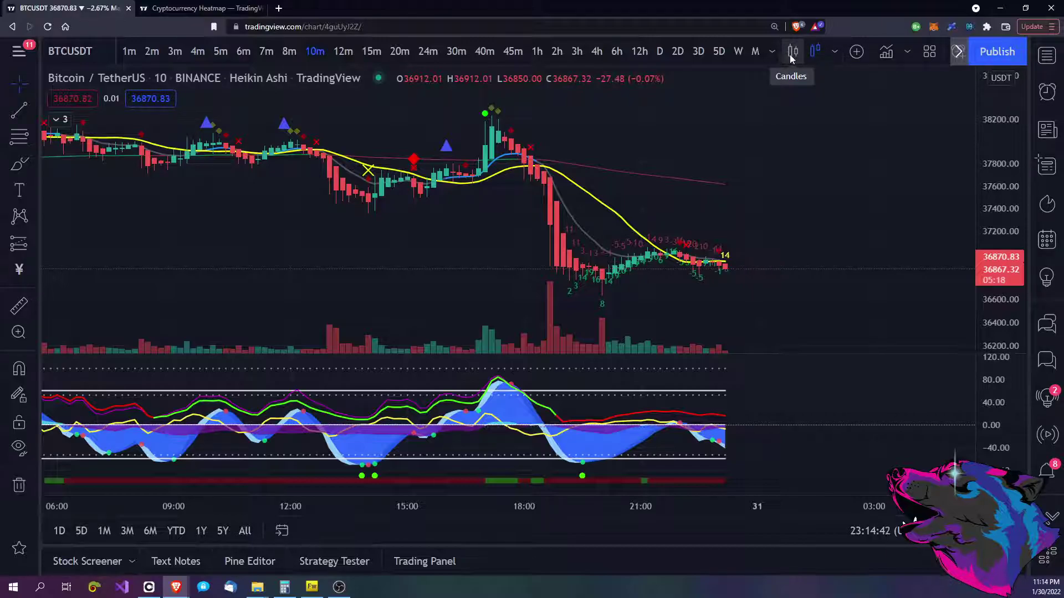
Change the BTCUSDT chart type to Bars and switch it to regular Candles
{"action": "left_click", "coordinate": [834, 51]}
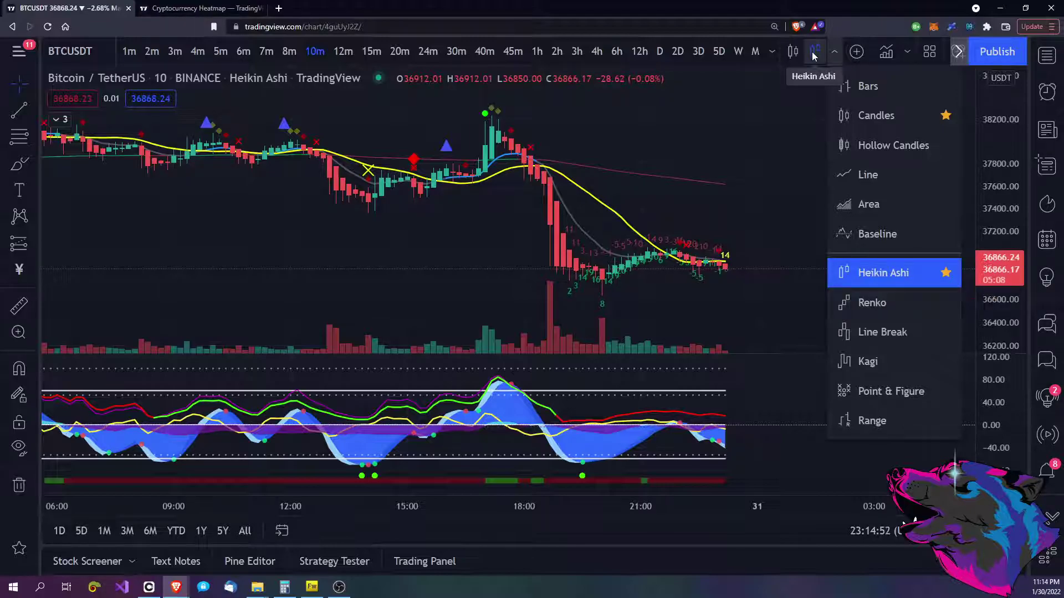
{"action": "left_click", "coordinate": [886, 88]}
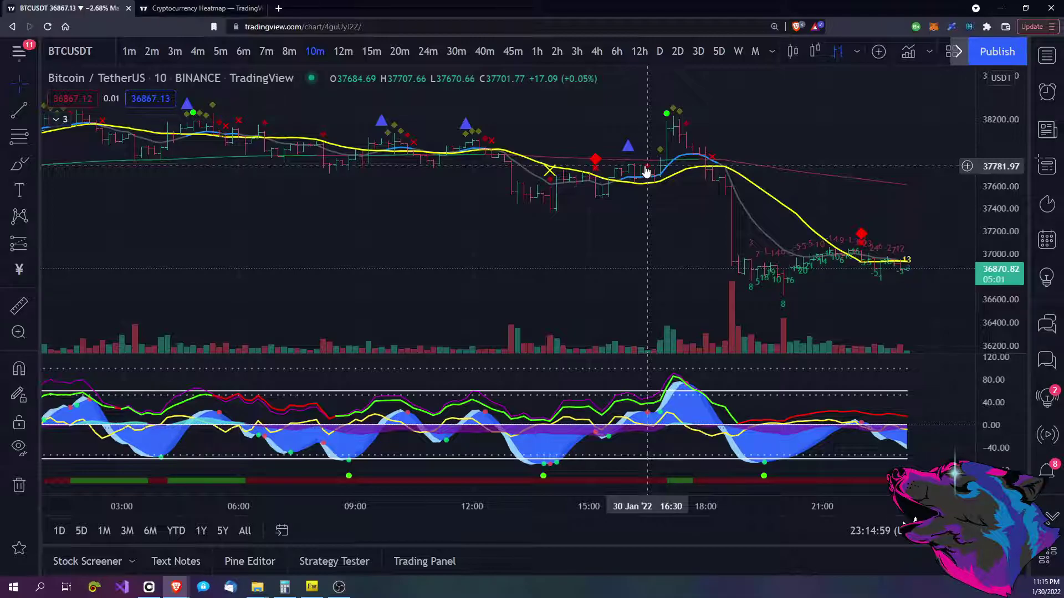
{"action": "left_click", "coordinate": [856, 51]}
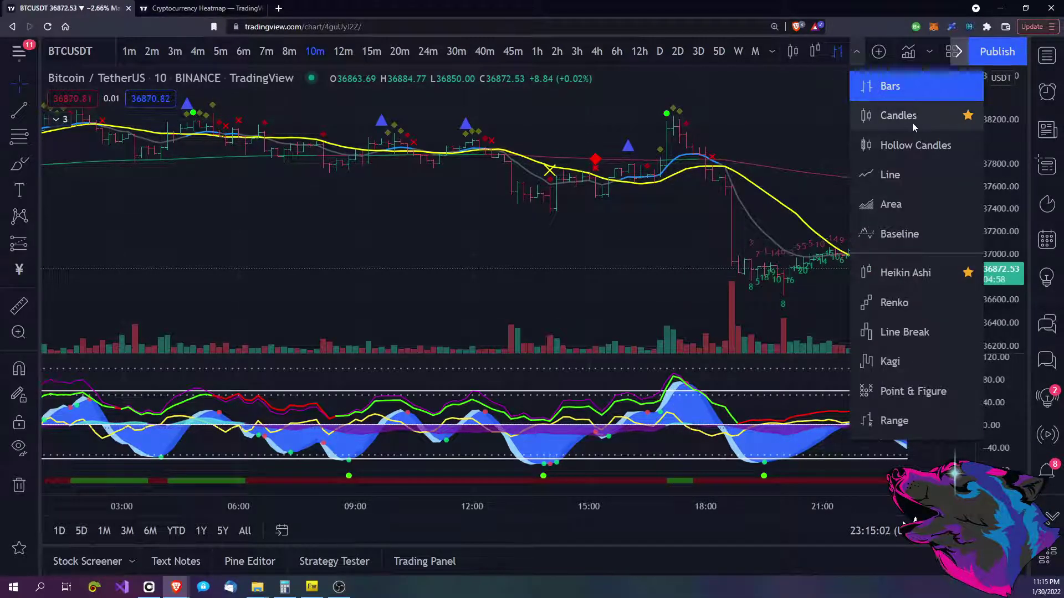
{"action": "left_click", "coordinate": [898, 113]}
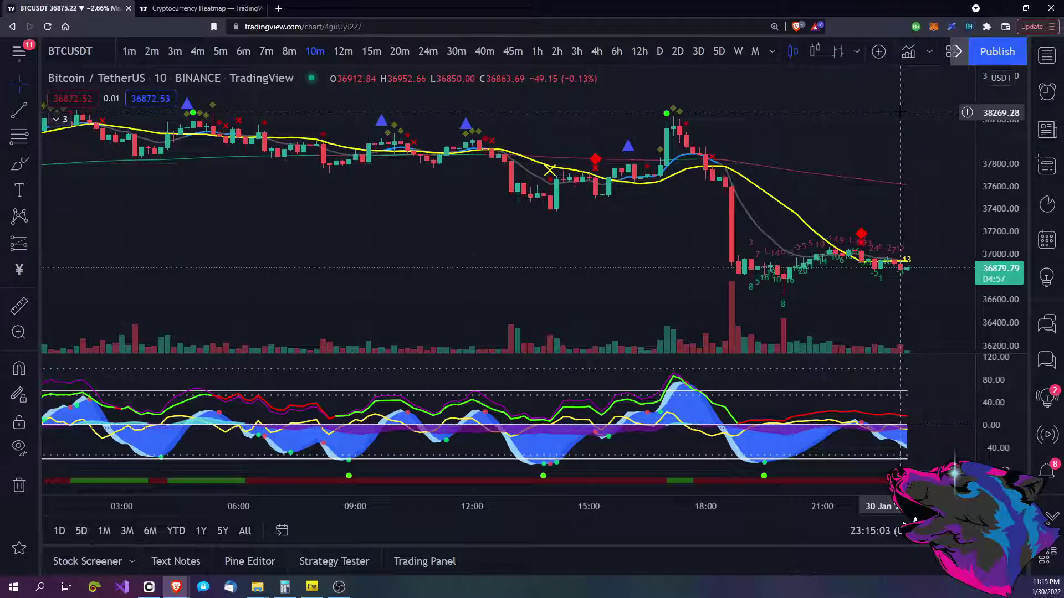
Display the price as Hollow Candles, switch the chart type to Line, and look over a wider stretch of price history
{"action": "left_click", "coordinate": [856, 51]}
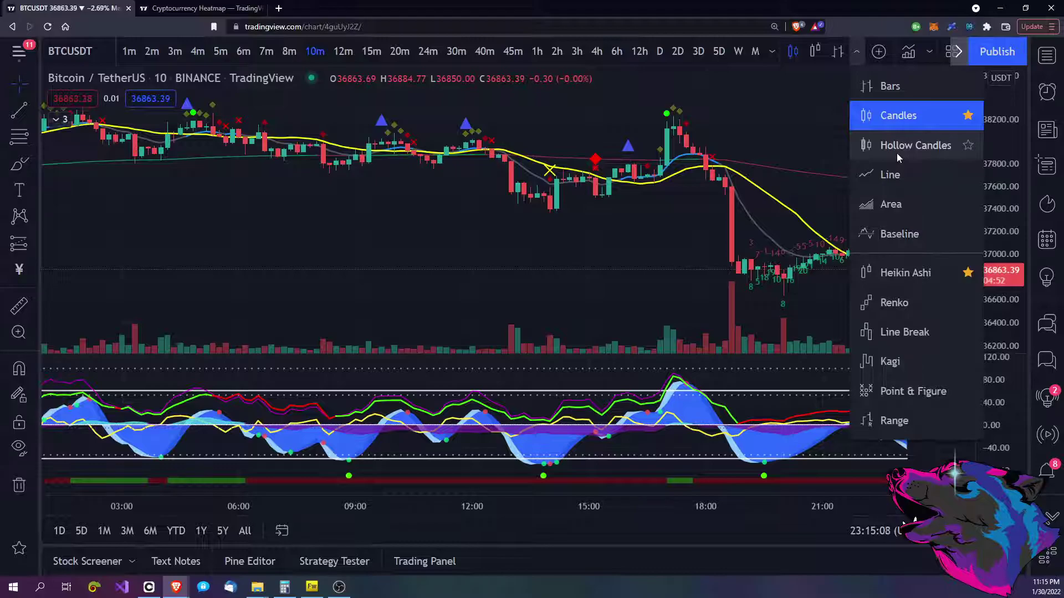
{"action": "left_click", "coordinate": [911, 146]}
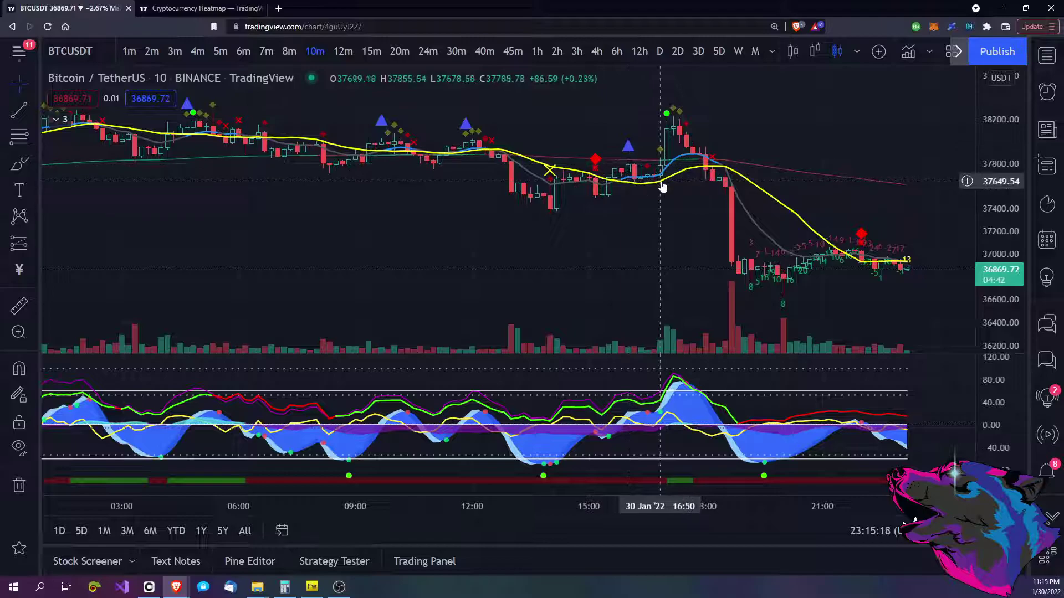
{"action": "left_click", "coordinate": [857, 51]}
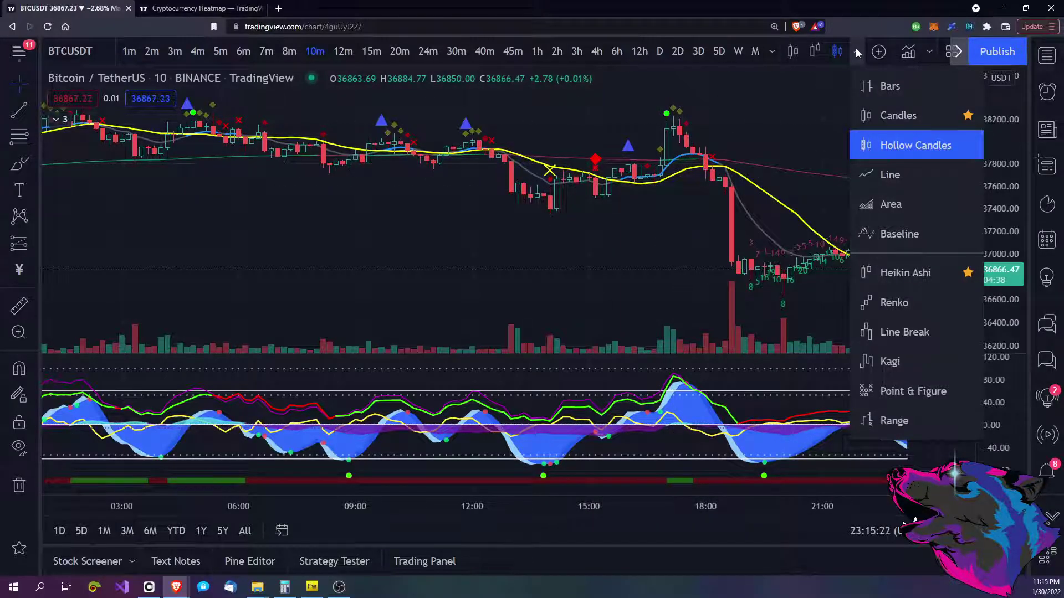
{"action": "left_click", "coordinate": [891, 172]}
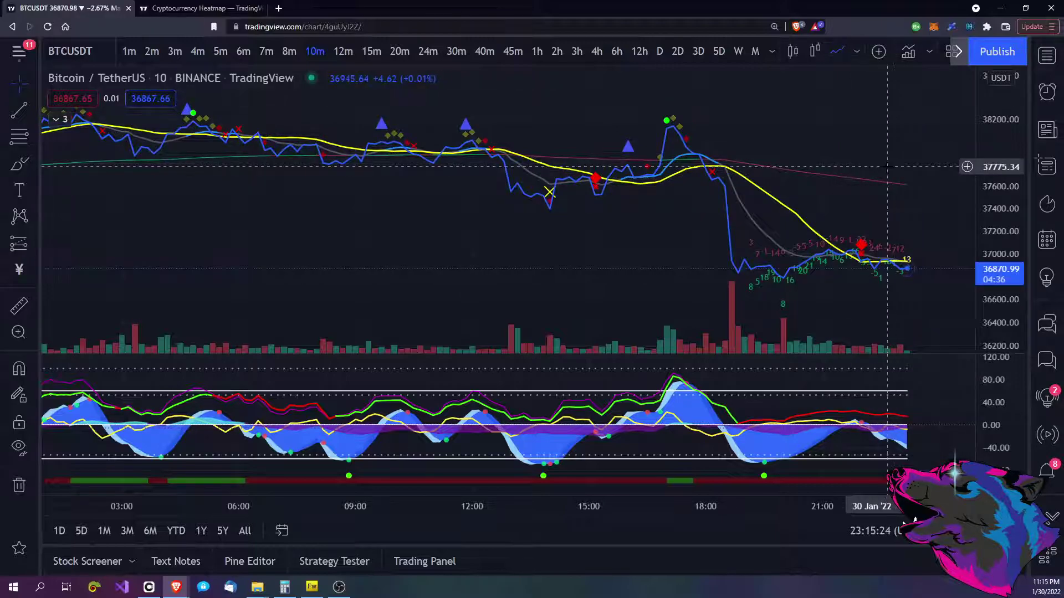
{"action": "scroll", "coordinate": [806, 167], "scroll_direction": "down", "scroll_amount": 1}
{"action": "scroll", "coordinate": [807, 167], "scroll_direction": "down", "scroll_amount": 3}
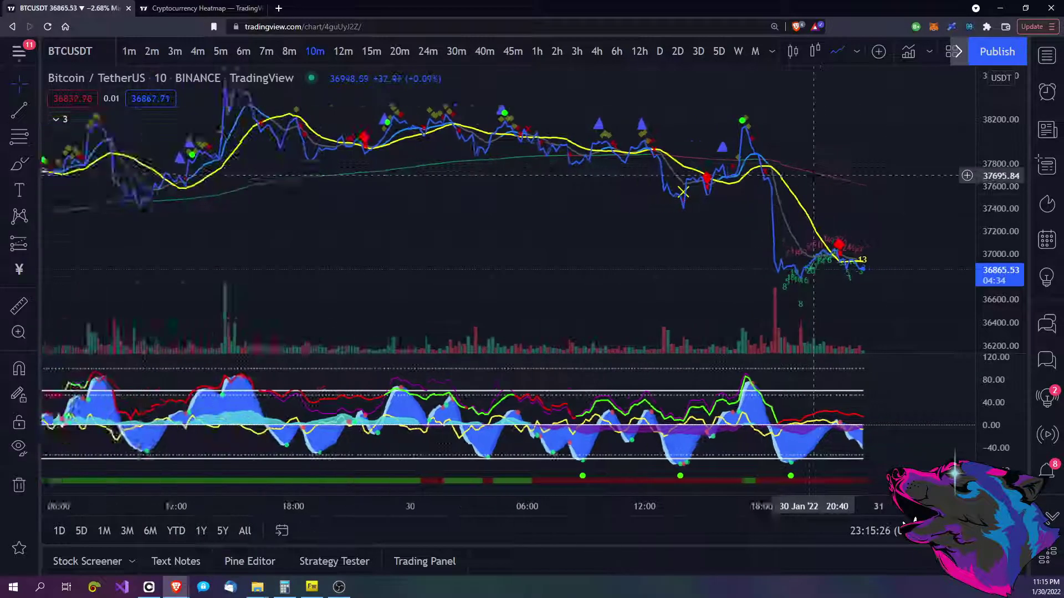
{"action": "mouse_move", "coordinate": [889, 150]}
{"action": "left_mouse_down"}
{"action": "mouse_move", "coordinate": [890, 166]}
{"action": "mouse_move", "coordinate": [890, 151]}
{"action": "left_mouse_up"}
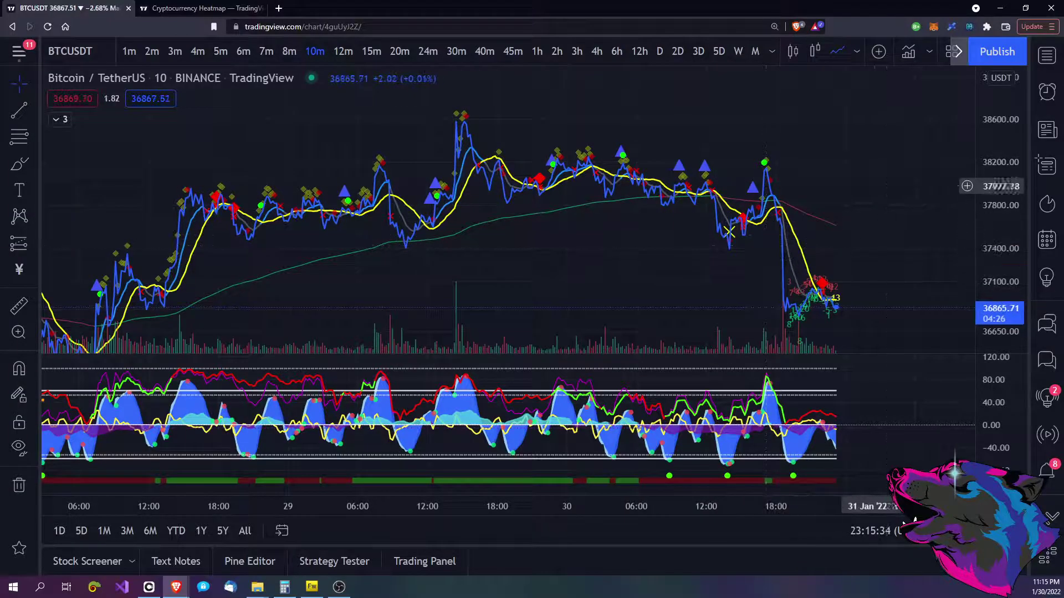
{"action": "left_click_drag", "start_coordinate": [775, 137], "coordinate": [740, 129]}
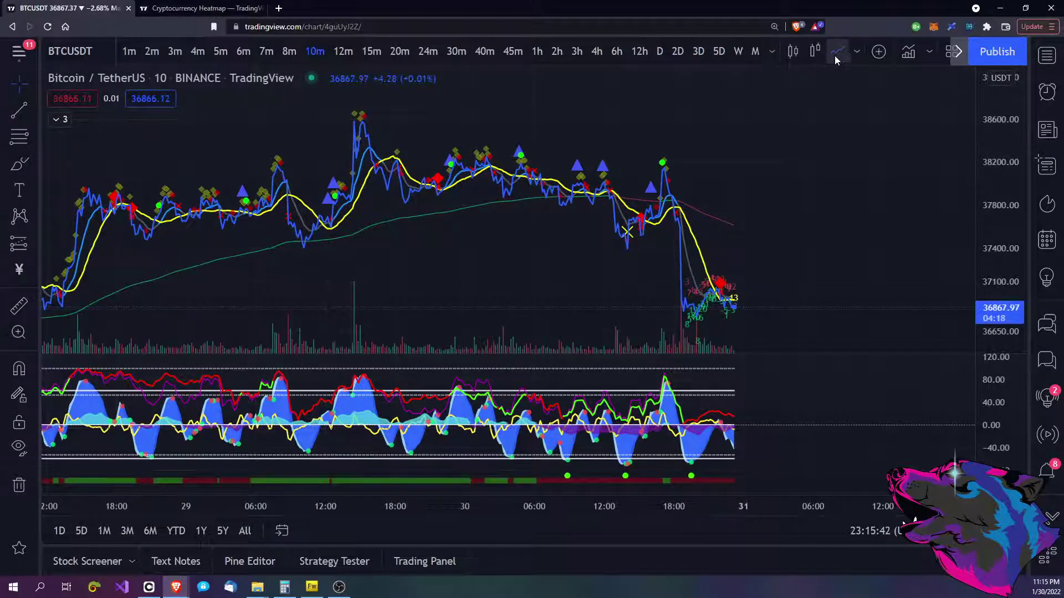
Set the chart type to Area, switch to Baseline, and examine earlier prices above and below the baseline
{"action": "left_click", "coordinate": [856, 52]}
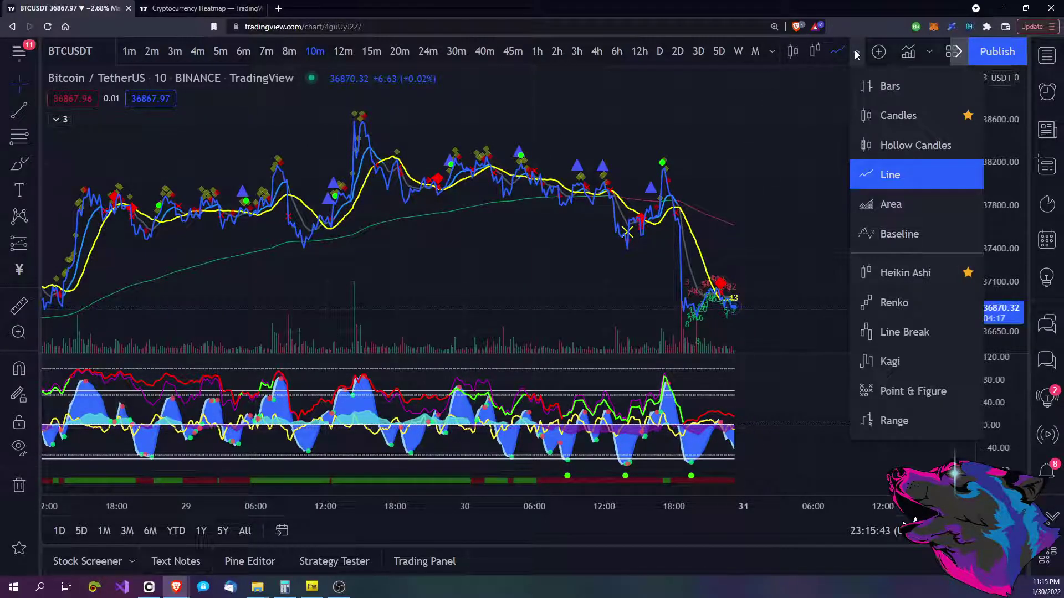
{"action": "left_click", "coordinate": [890, 205]}
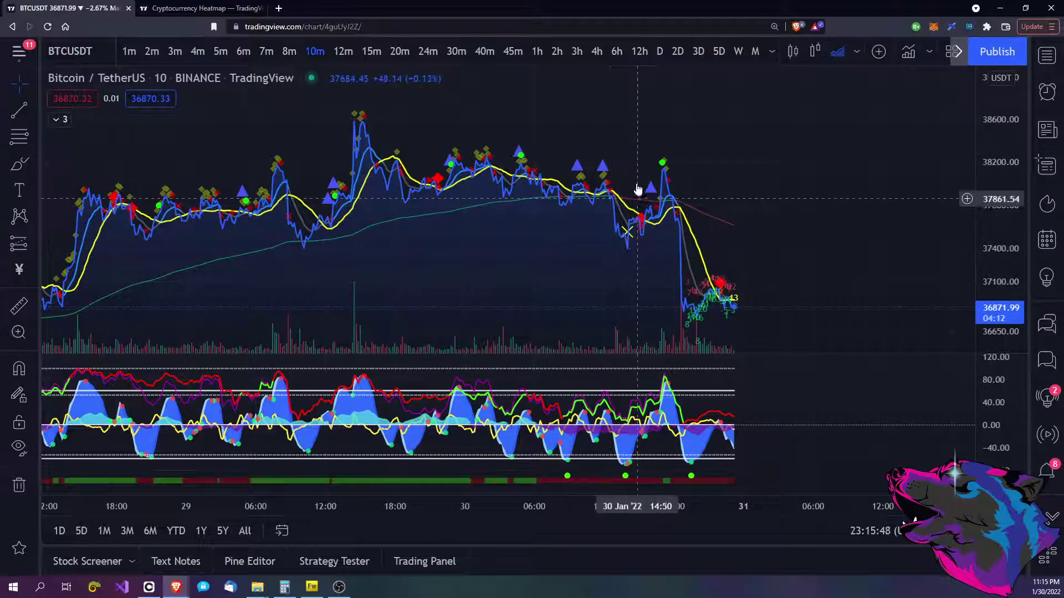
{"action": "left_click", "coordinate": [858, 54]}
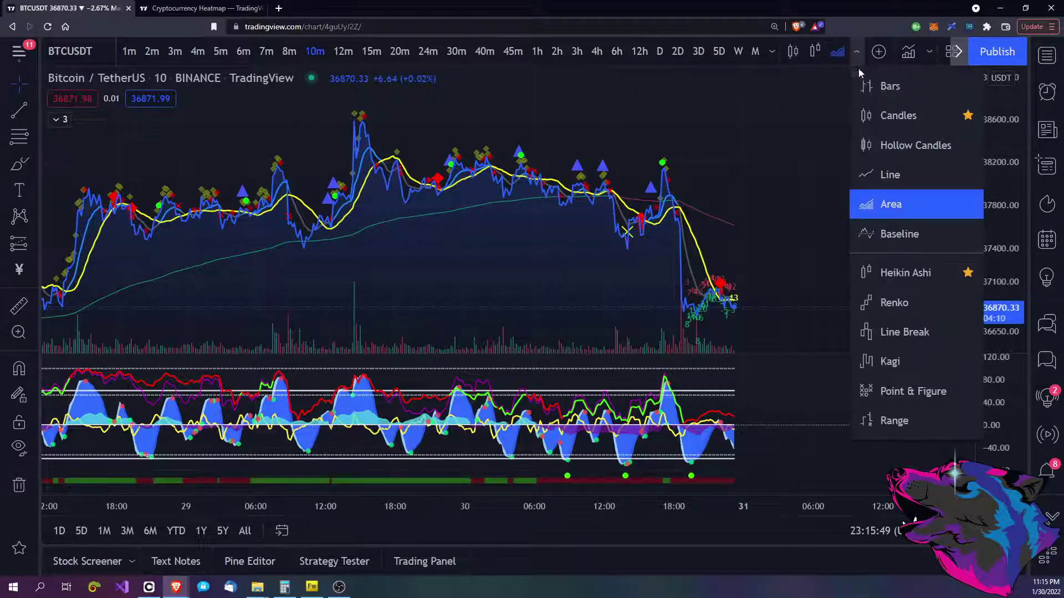
{"action": "left_click", "coordinate": [903, 235]}
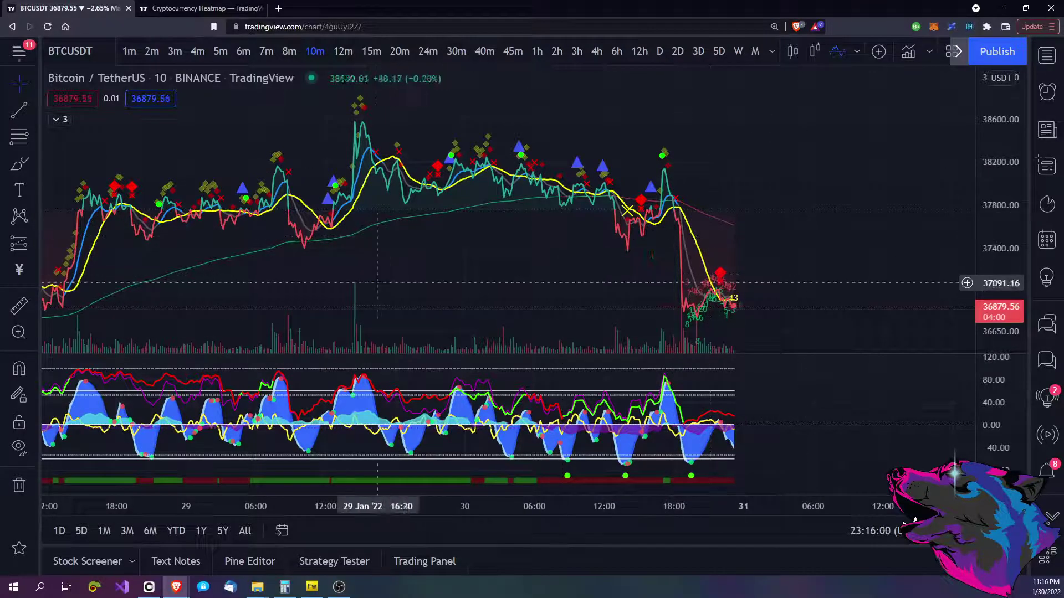
{"action": "left_click_drag", "start_coordinate": [383, 272], "coordinate": [520, 240]}
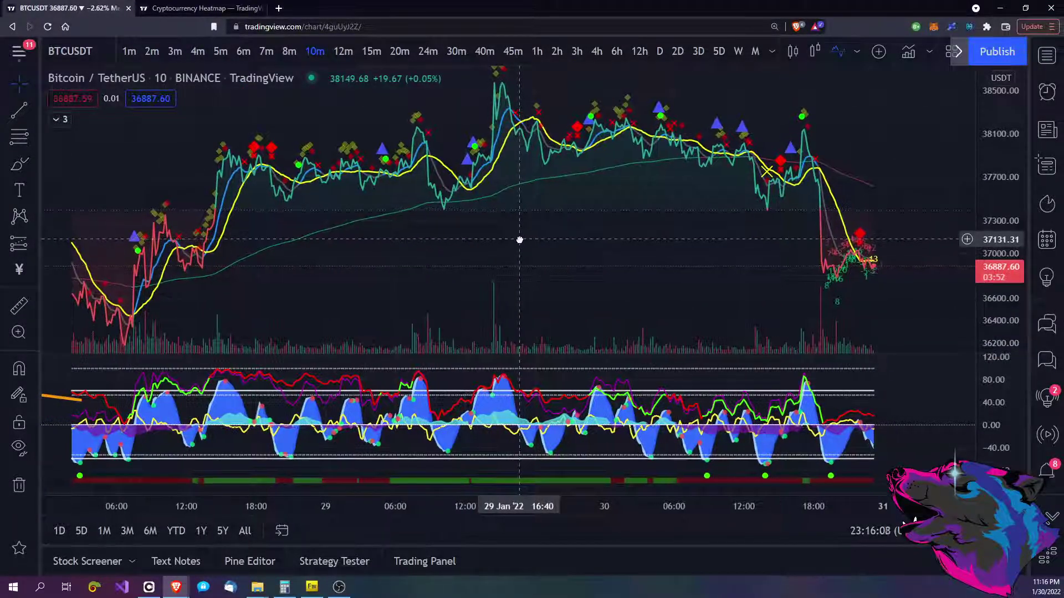
{"action": "left_click_drag", "start_coordinate": [443, 277], "coordinate": [586, 284]}
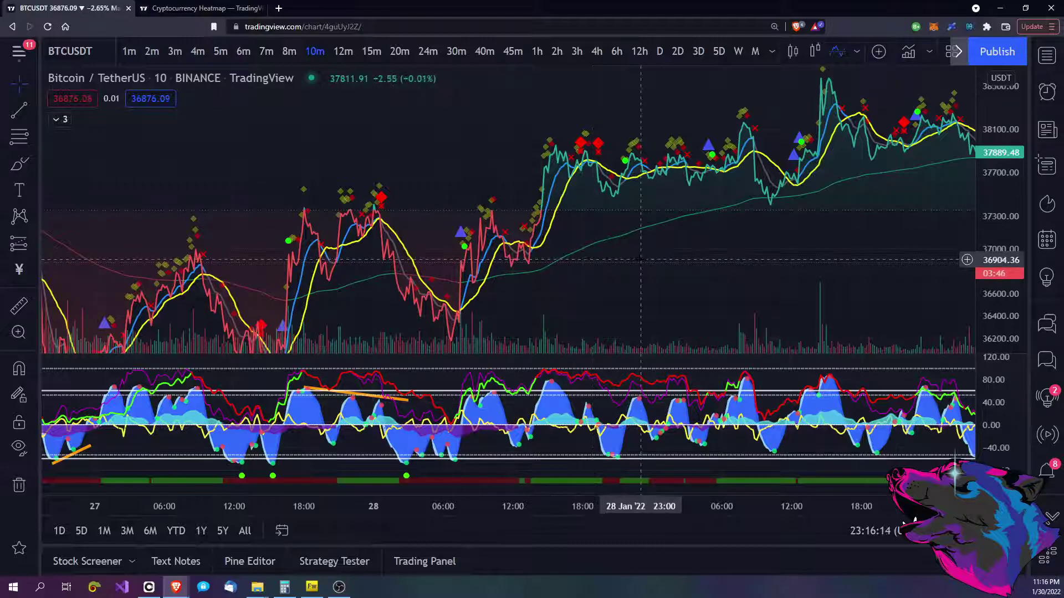
{"action": "scroll", "coordinate": [641, 259], "scroll_direction": "down", "scroll_amount": 10}
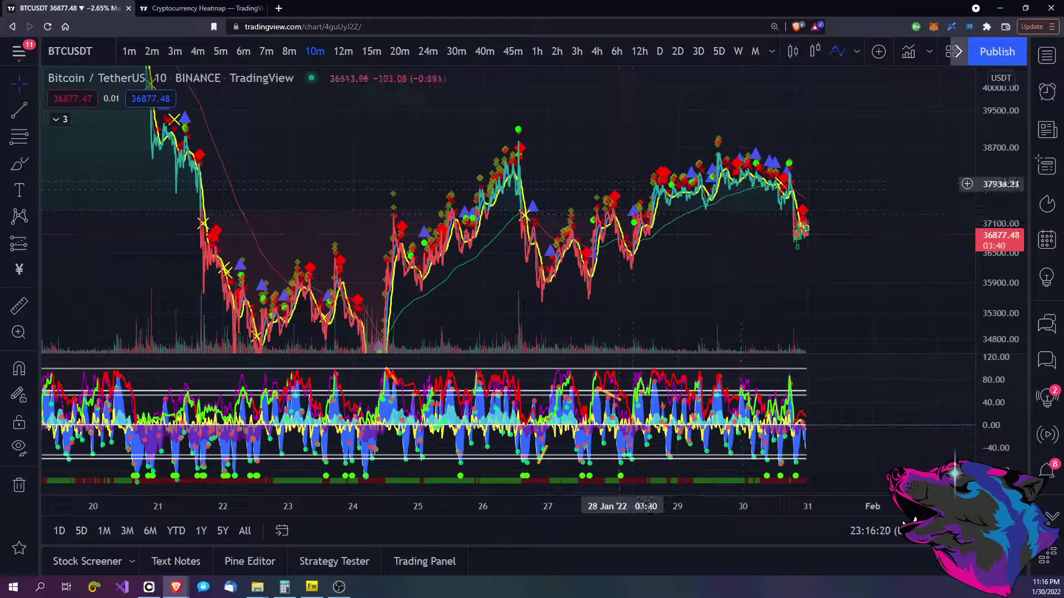
{"action": "left_click_drag", "start_coordinate": [620, 170], "coordinate": [622, 143]}
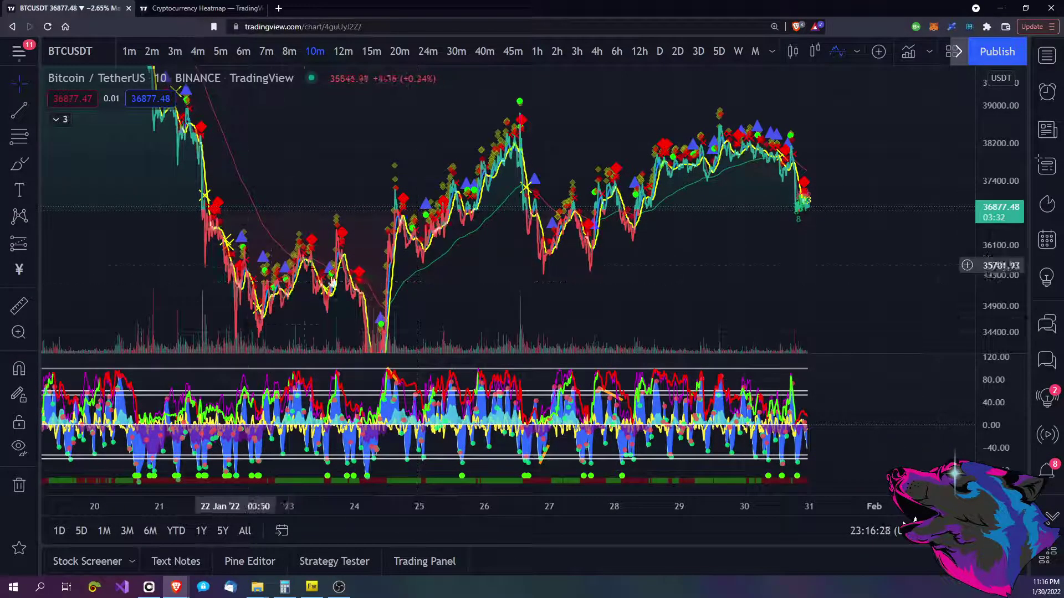
Set the chart type back to Heikin Ashi and inspect the candles from late January
{"action": "left_click", "coordinate": [853, 52]}
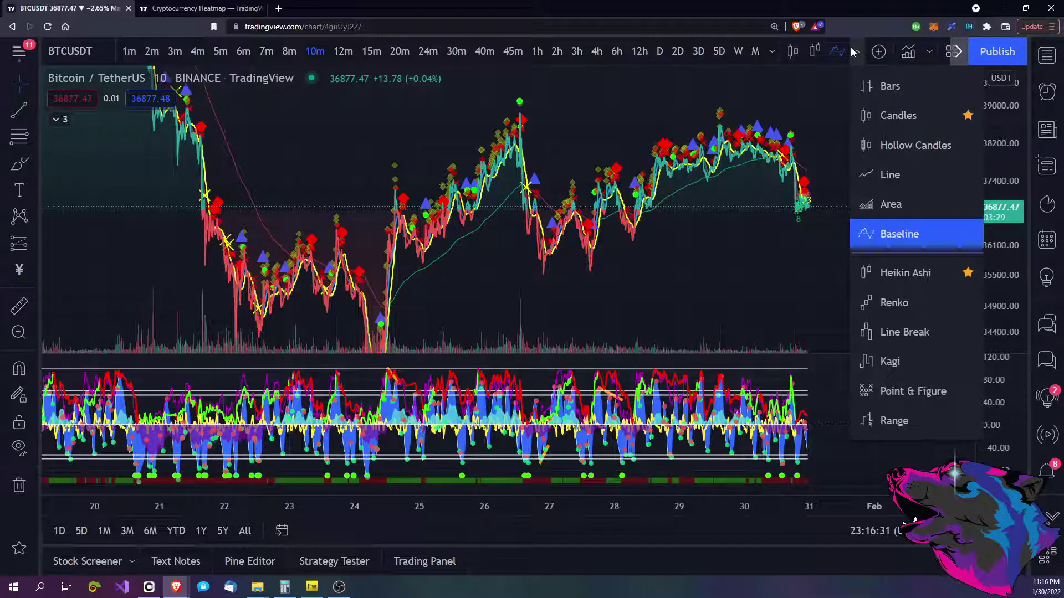
{"action": "left_click", "coordinate": [887, 272]}
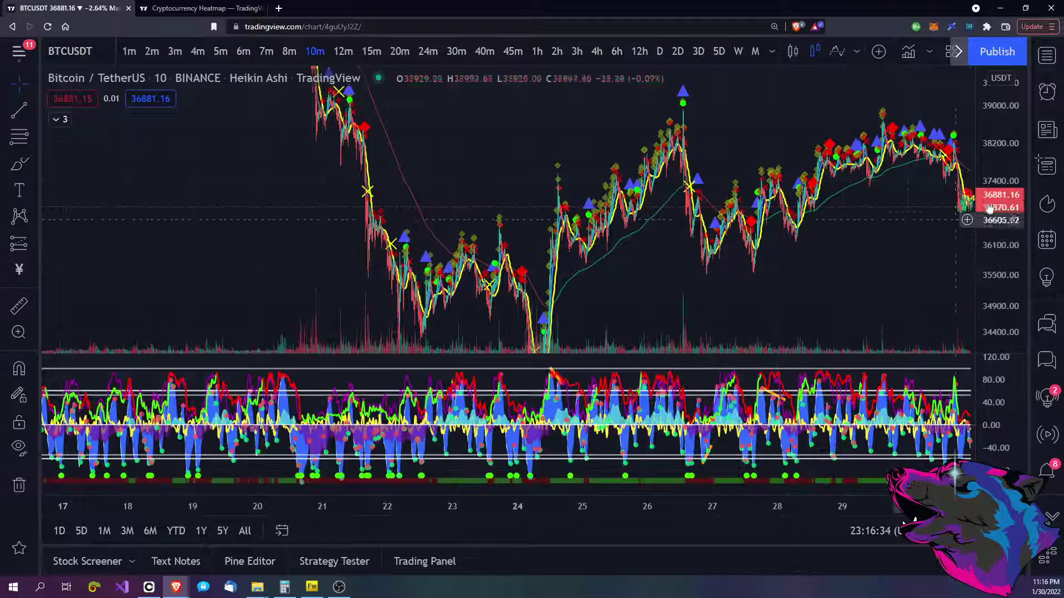
{"action": "scroll", "coordinate": [822, 197], "scroll_direction": "up", "scroll_amount": 6}
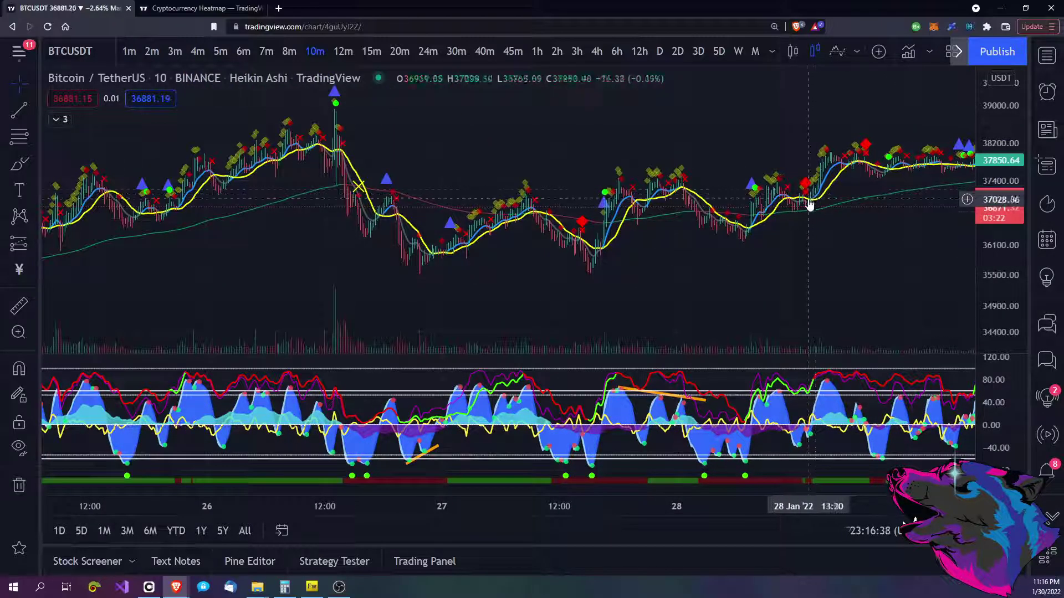
{"action": "left_click_drag", "start_coordinate": [898, 264], "coordinate": [703, 269]}
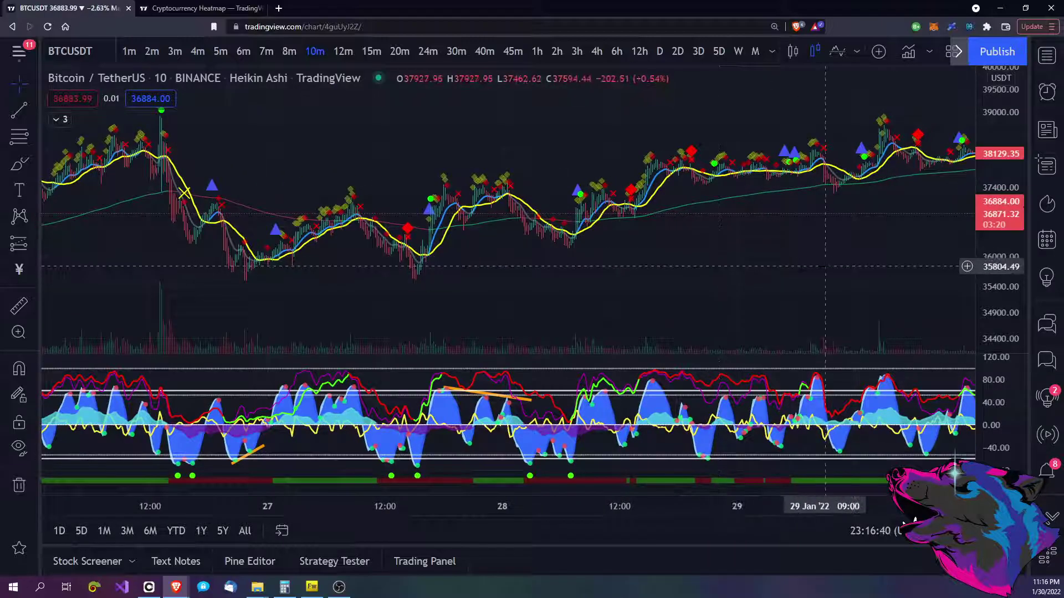
Examine the 10-minute Heikin Ashi candles and their indicators from 28 January through the most recent candles of 30 January
{"action": "left_click_drag", "start_coordinate": [768, 271], "coordinate": [685, 273]}
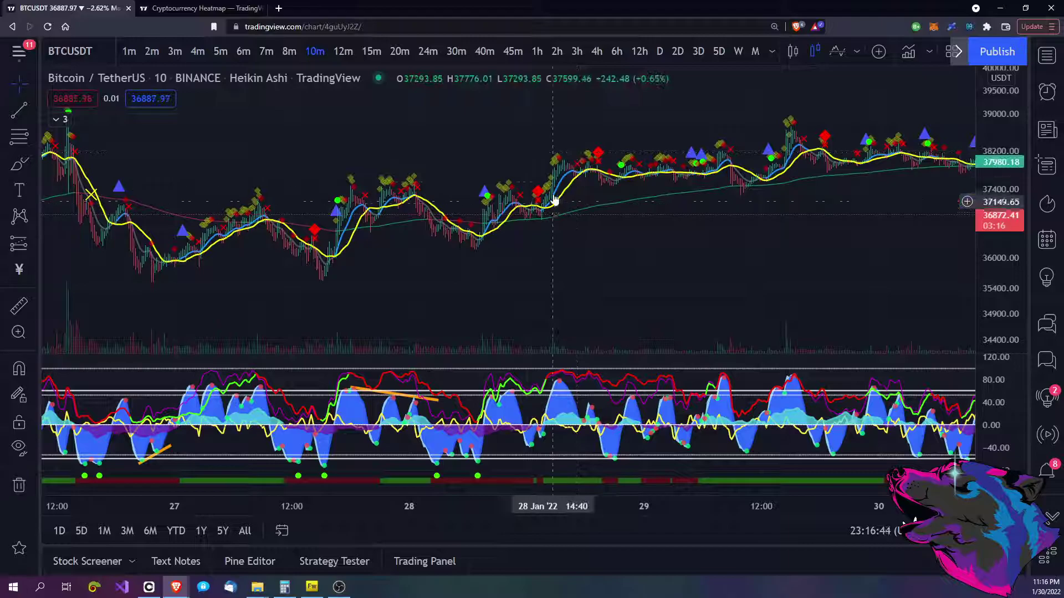
{"action": "scroll", "coordinate": [715, 240], "scroll_direction": "up", "scroll_amount": 5}
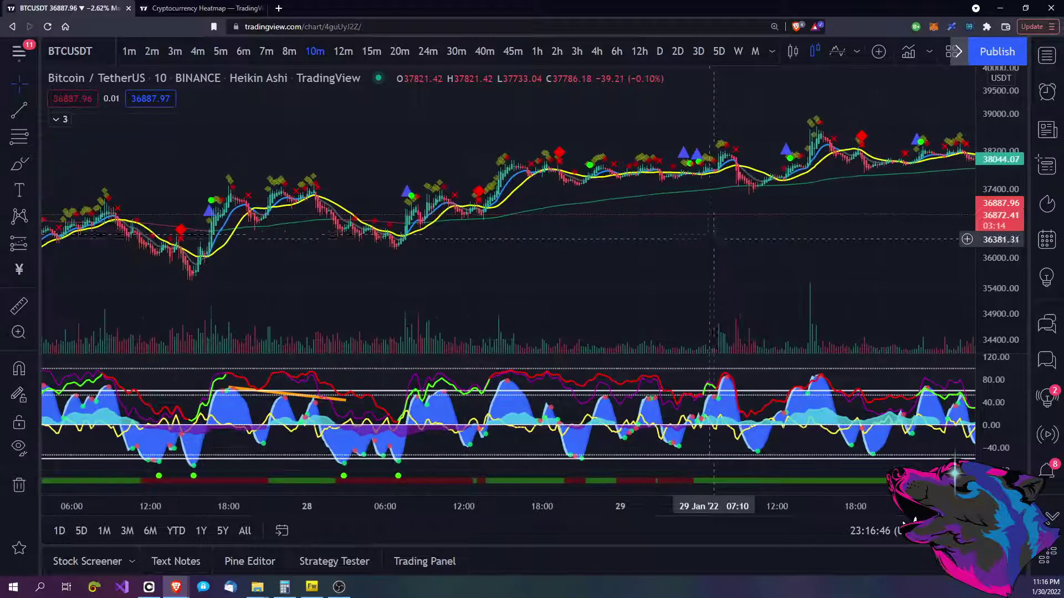
{"action": "left_click_drag", "start_coordinate": [1011, 309], "coordinate": [1011, 260]}
{"action": "left_click_drag", "start_coordinate": [887, 166], "coordinate": [495, 287]}
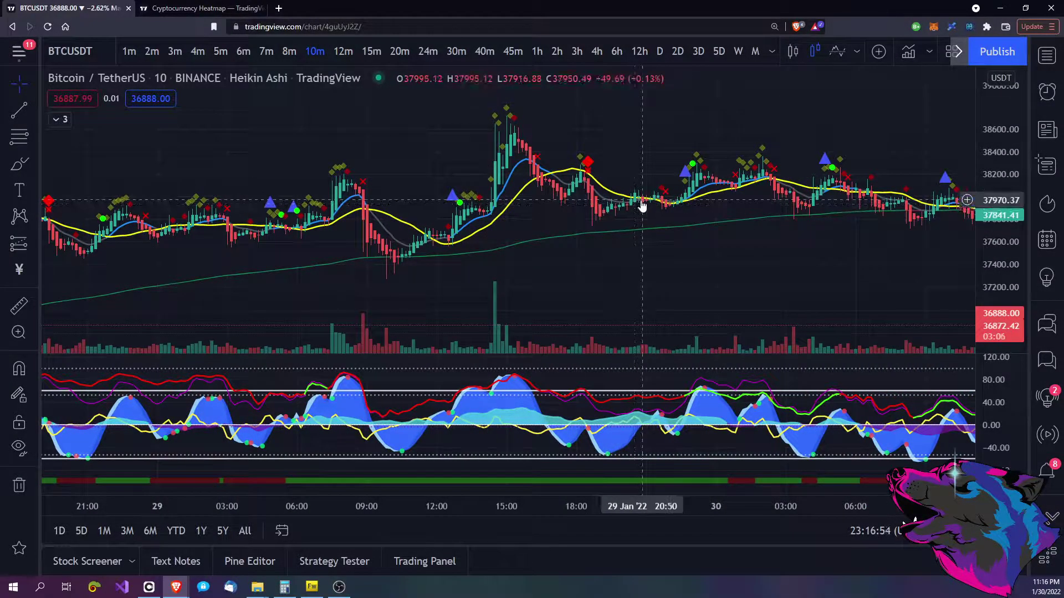
{"action": "left_click_drag", "start_coordinate": [809, 203], "coordinate": [427, 187]}
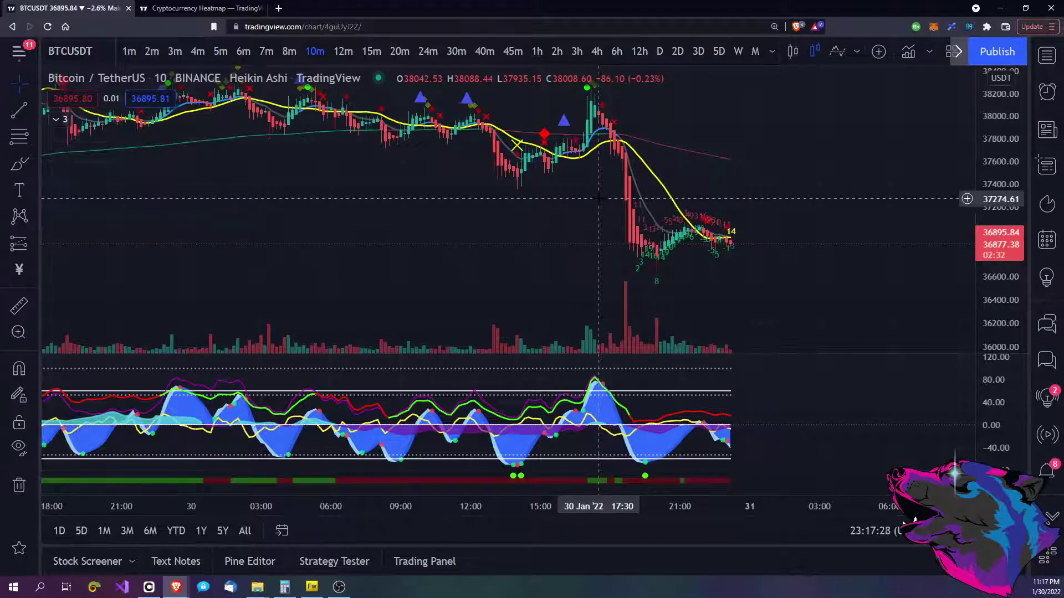
{"action": "left_click_drag", "start_coordinate": [598, 198], "coordinate": [630, 245]}
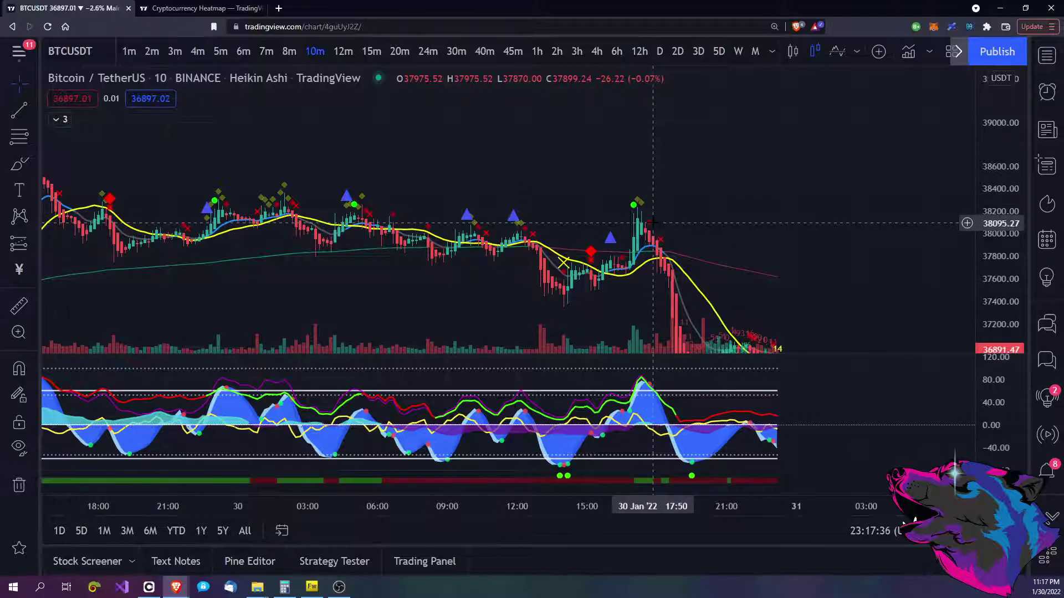
{"action": "left_click_drag", "start_coordinate": [757, 186], "coordinate": [639, 155]}
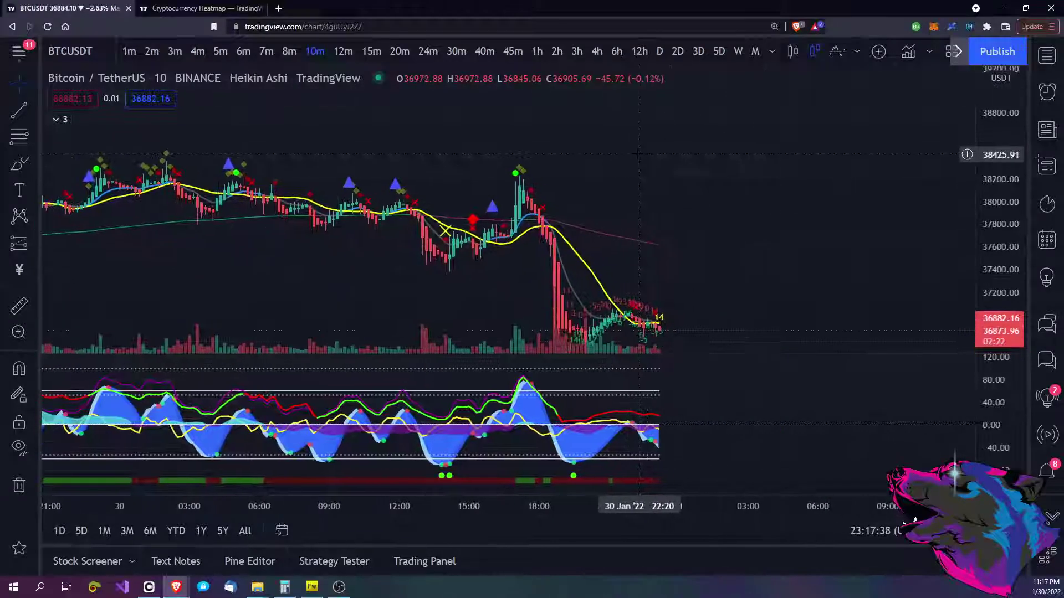
{"action": "left_click_drag", "start_coordinate": [743, 241], "coordinate": [724, 176]}
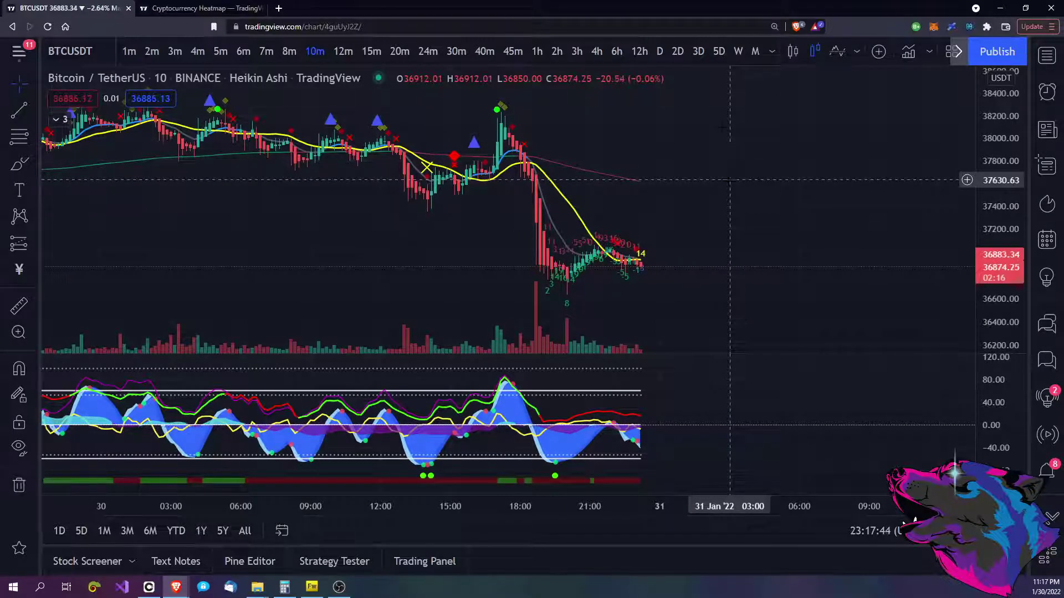
Change the BTCUSDT chart type to Renko, dismiss the upgrade offer, and bring the latest bricks into clear view
{"action": "left_click", "coordinate": [857, 53]}
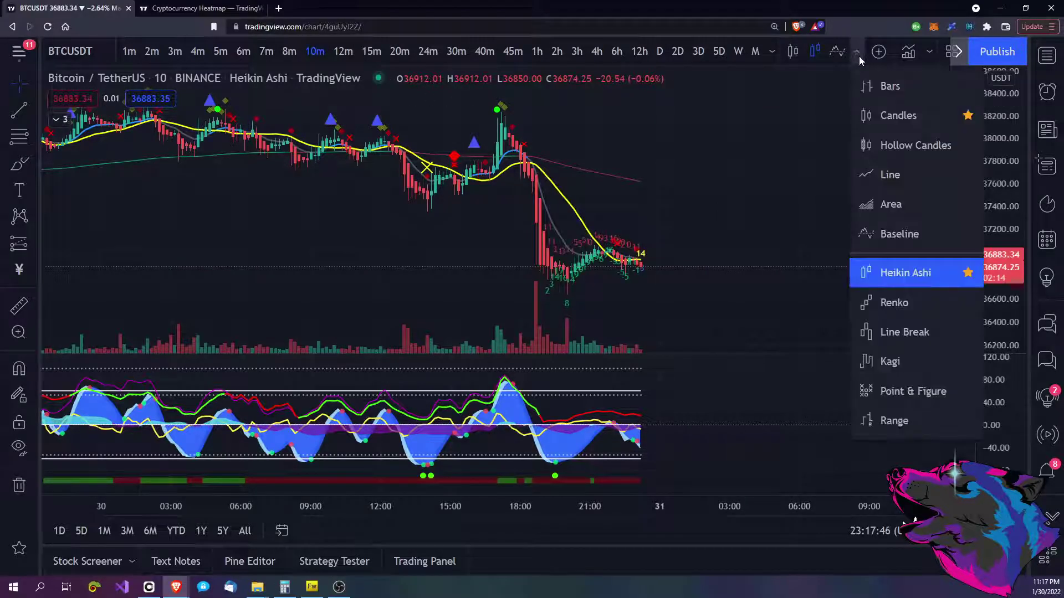
{"action": "left_click", "coordinate": [904, 304]}
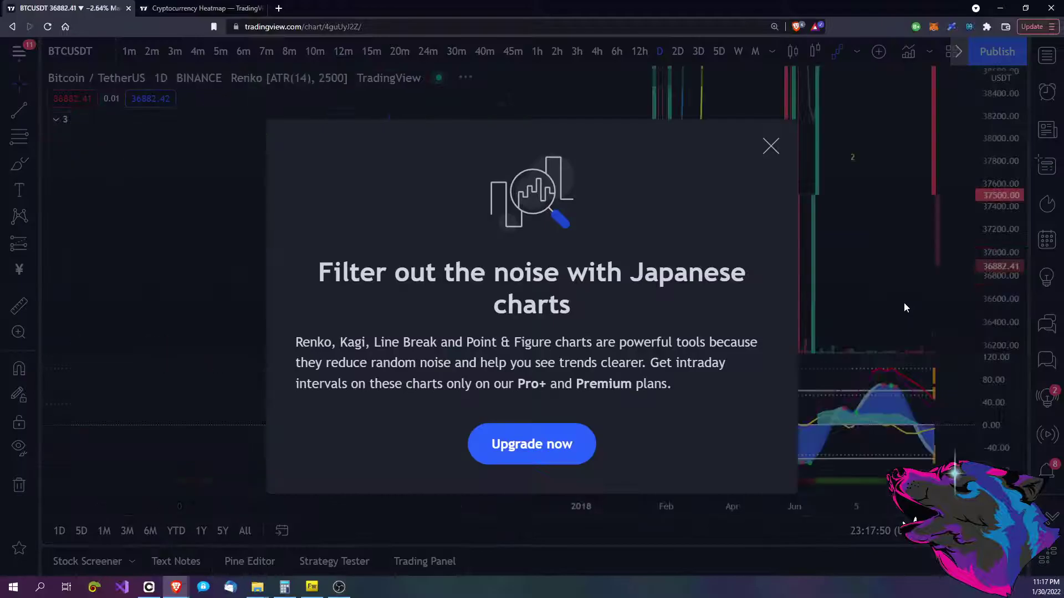
{"action": "left_click", "coordinate": [770, 148]}
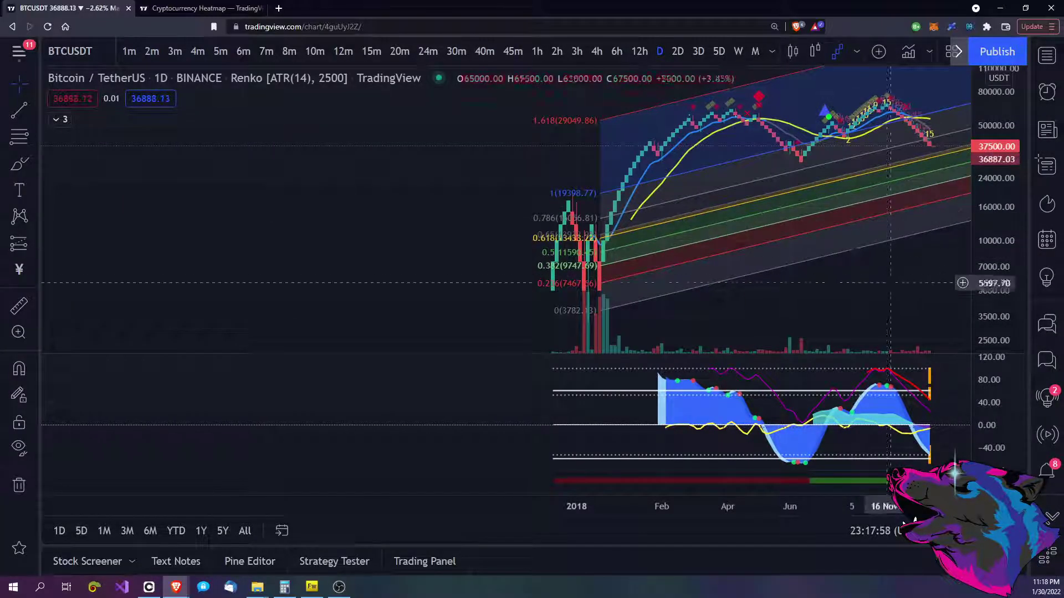
{"action": "left_click_drag", "start_coordinate": [881, 283], "coordinate": [615, 320]}
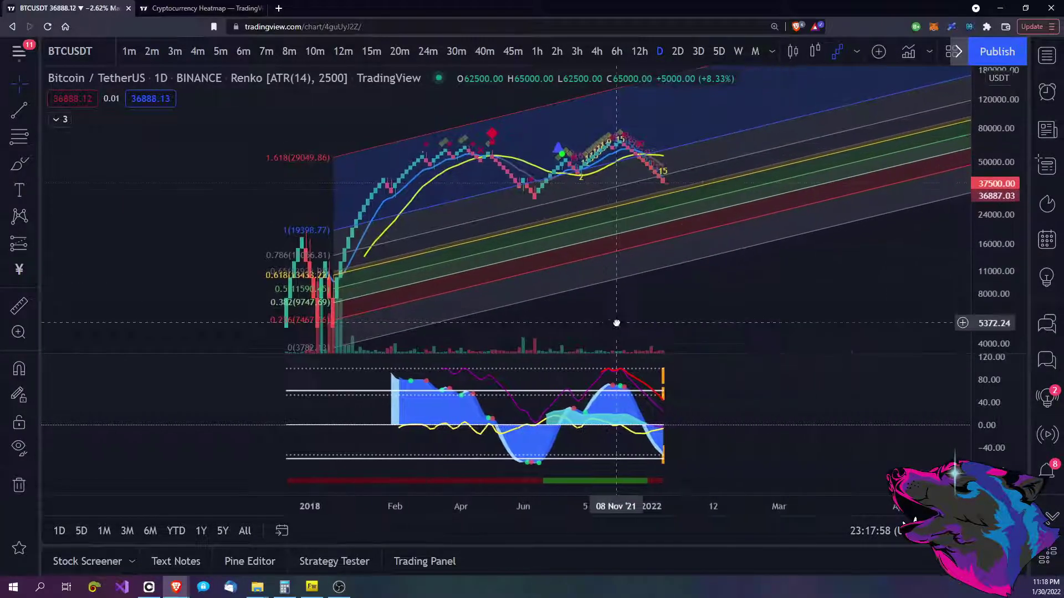
Delete the coloured Fibonacci channel drawing from the Renko chart and look over the bricks since 2018
{"action": "left_click", "coordinate": [659, 245]}
{"action": "key", "text": "Delete"}
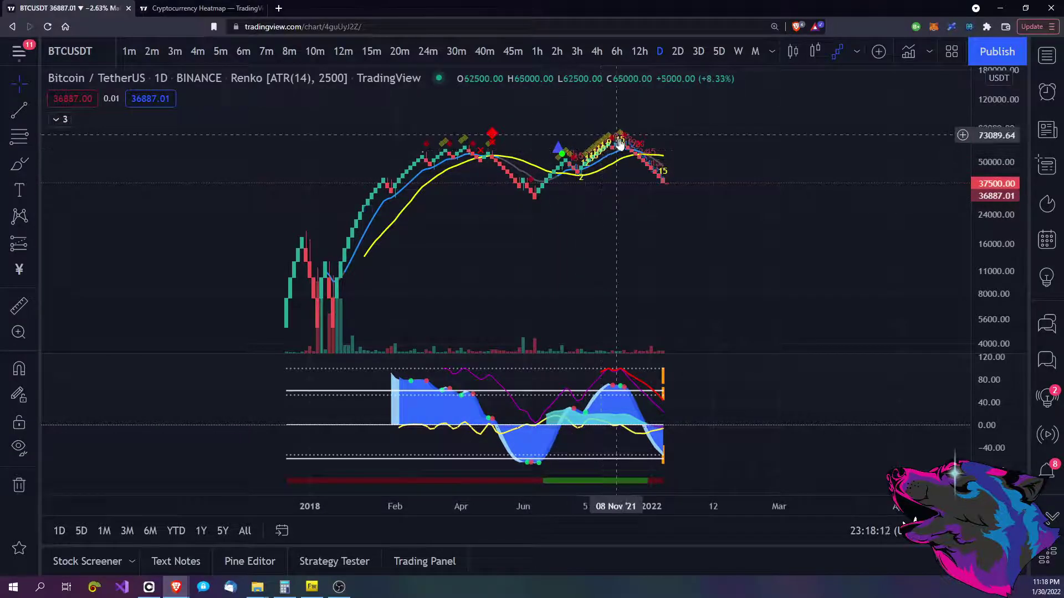
{"action": "left_click_drag", "start_coordinate": [528, 231], "coordinate": [599, 215]}
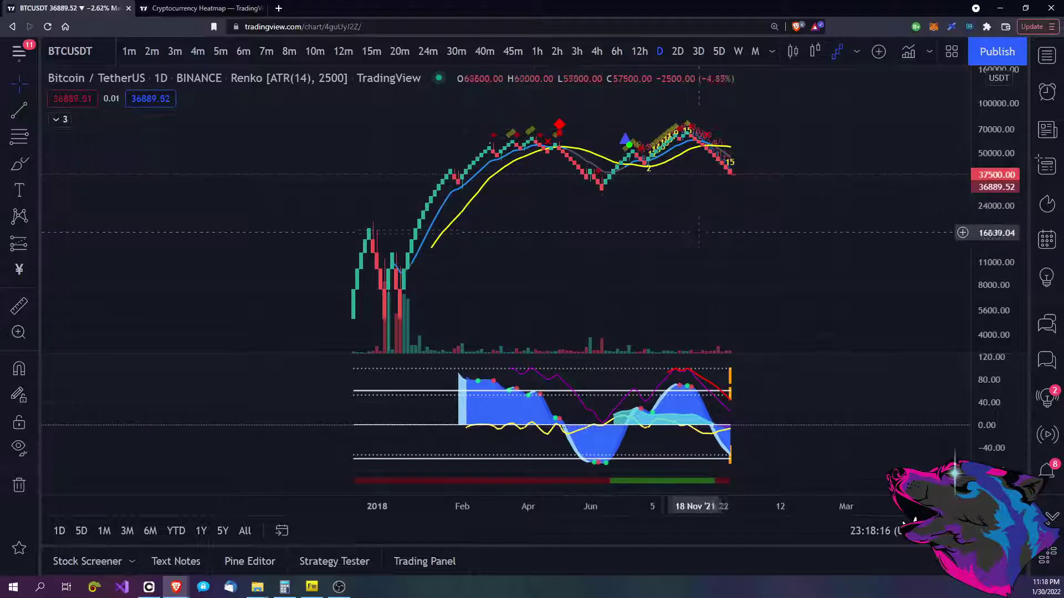
{"action": "left_click_drag", "start_coordinate": [689, 231], "coordinate": [628, 271]}
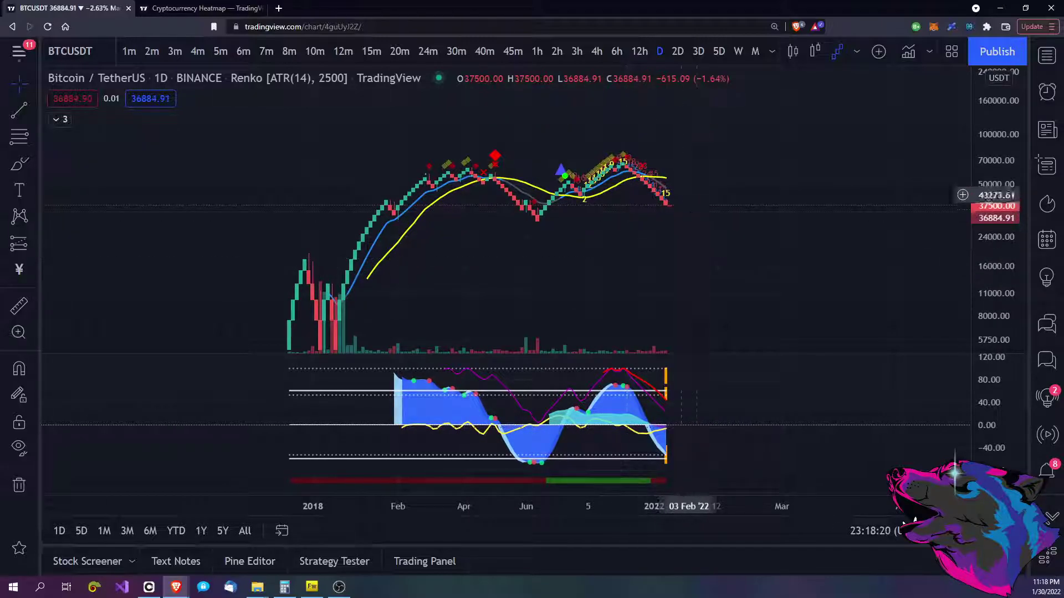
Change the chart type to Line Break and look over the price history from 2020 to 2022
{"action": "left_click", "coordinate": [857, 52]}
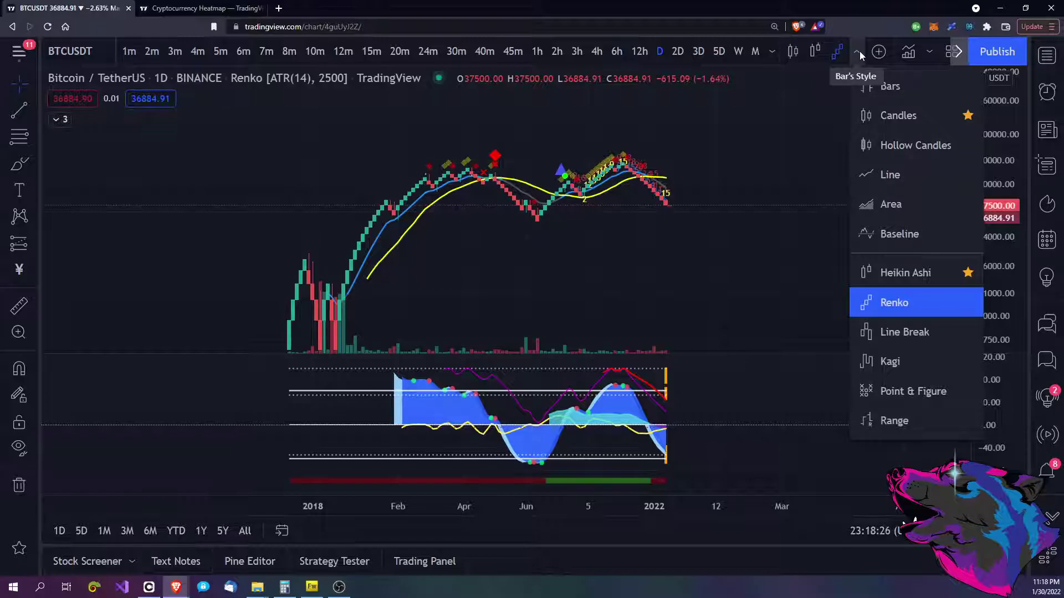
{"action": "left_click", "coordinate": [909, 337]}
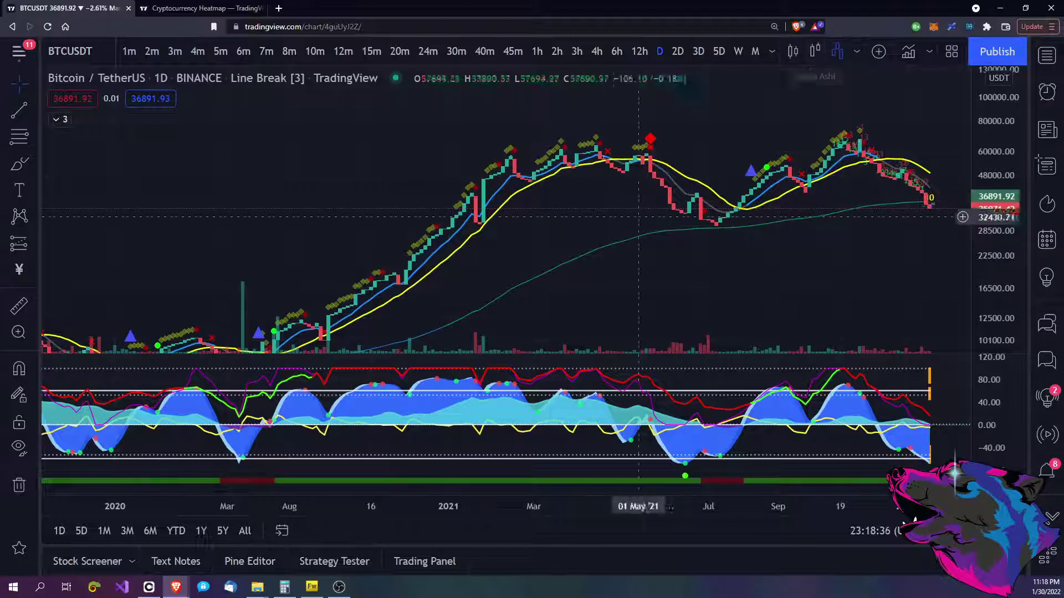
{"action": "left_click_drag", "start_coordinate": [492, 273], "coordinate": [418, 209]}
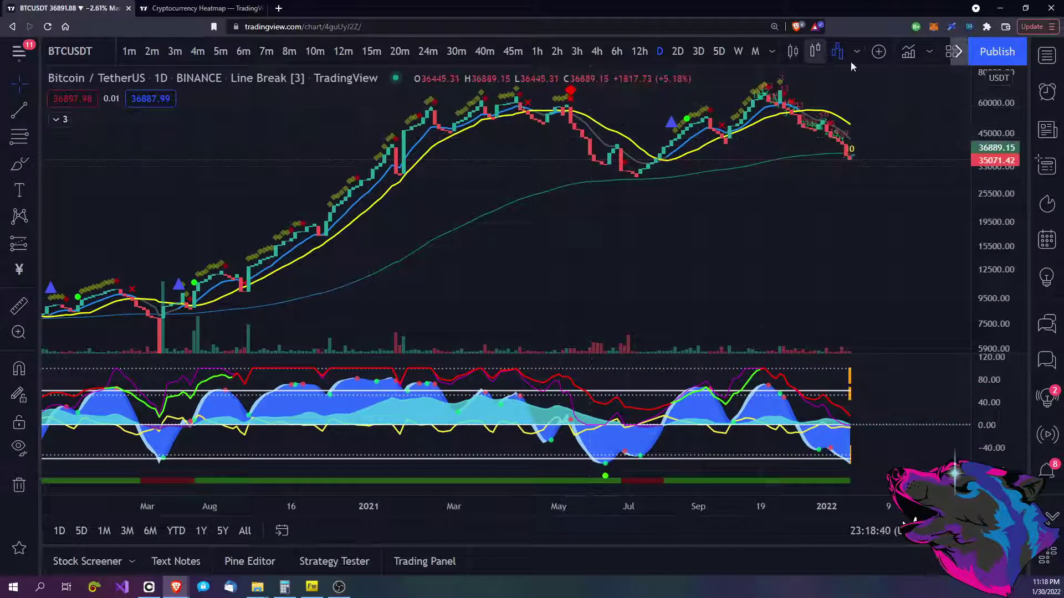
Try to switch the Line Break chart to the 30-minute interval and dismiss the upgrade offer
{"action": "left_click", "coordinate": [857, 52]}
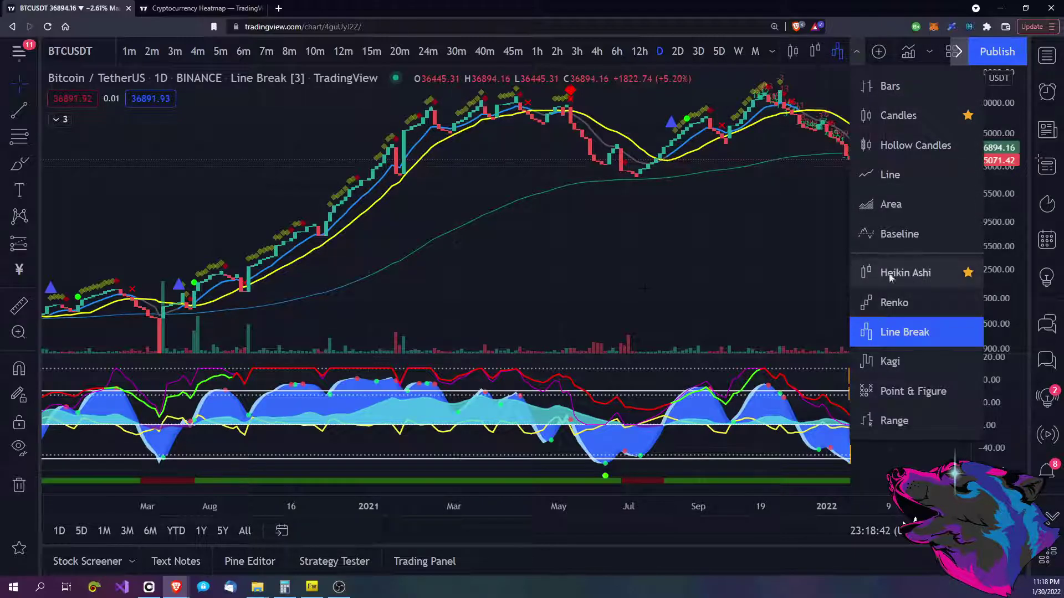
{"action": "left_click_drag", "start_coordinate": [770, 214], "coordinate": [682, 273]}
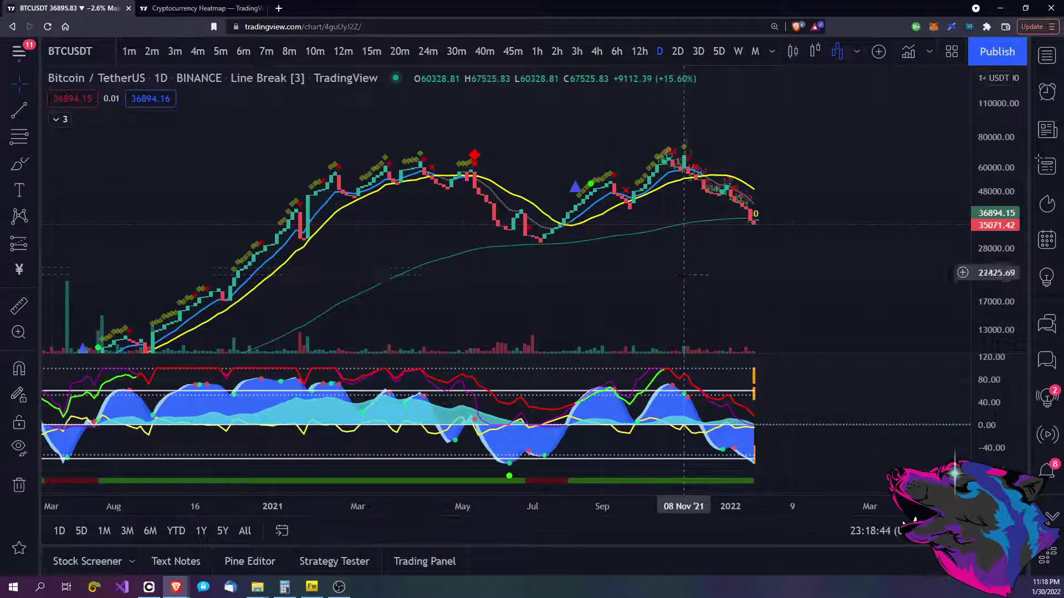
{"action": "left_click", "coordinate": [456, 51]}
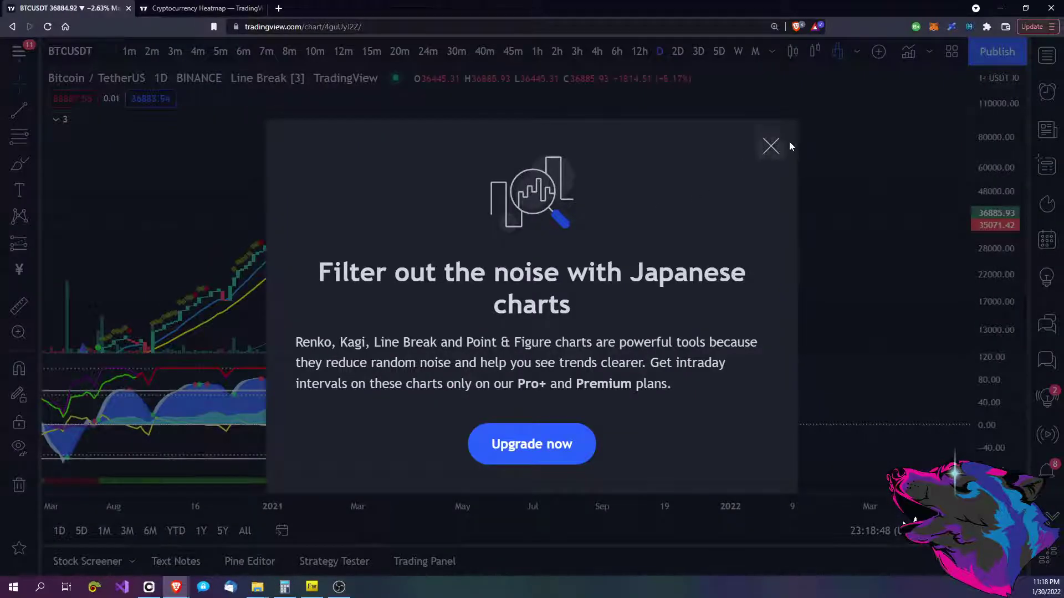
{"action": "left_click", "coordinate": [770, 148]}
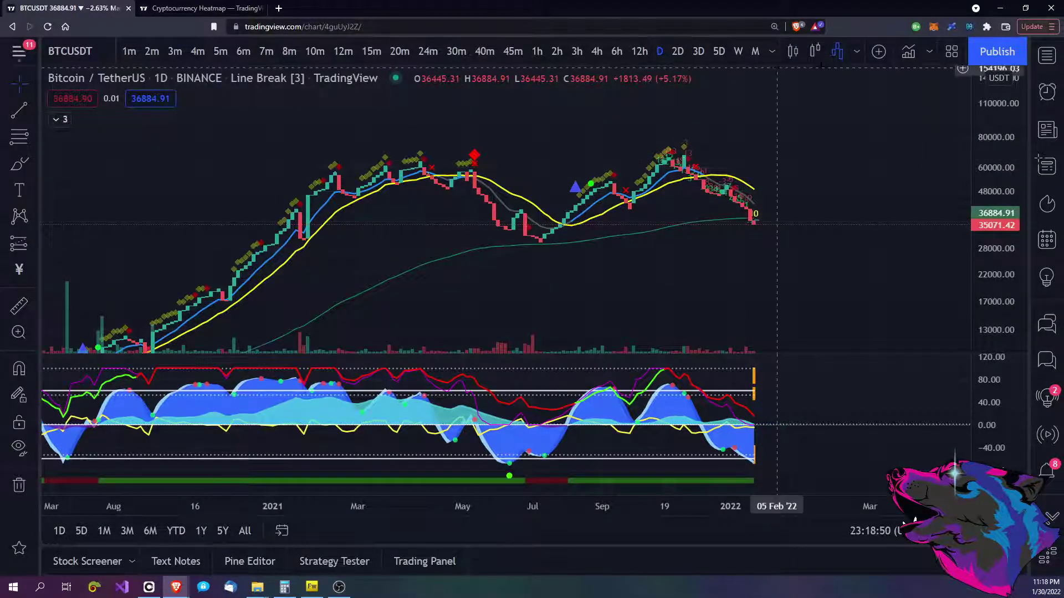
Change the chart type to Kagi and maximize the price pane over the oscillator pane
{"action": "left_click", "coordinate": [858, 50]}
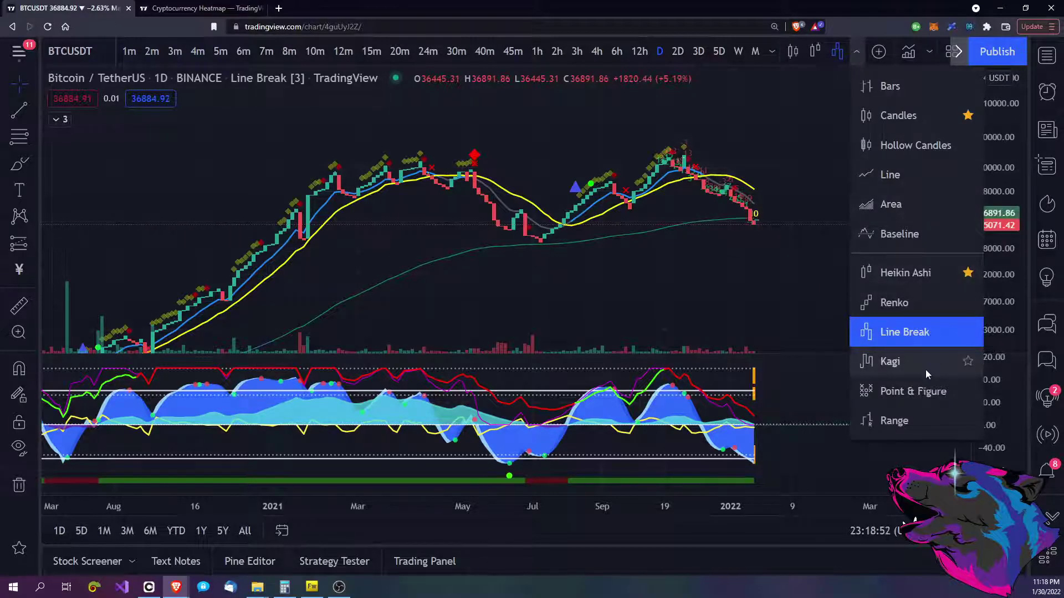
{"action": "left_click", "coordinate": [906, 366]}
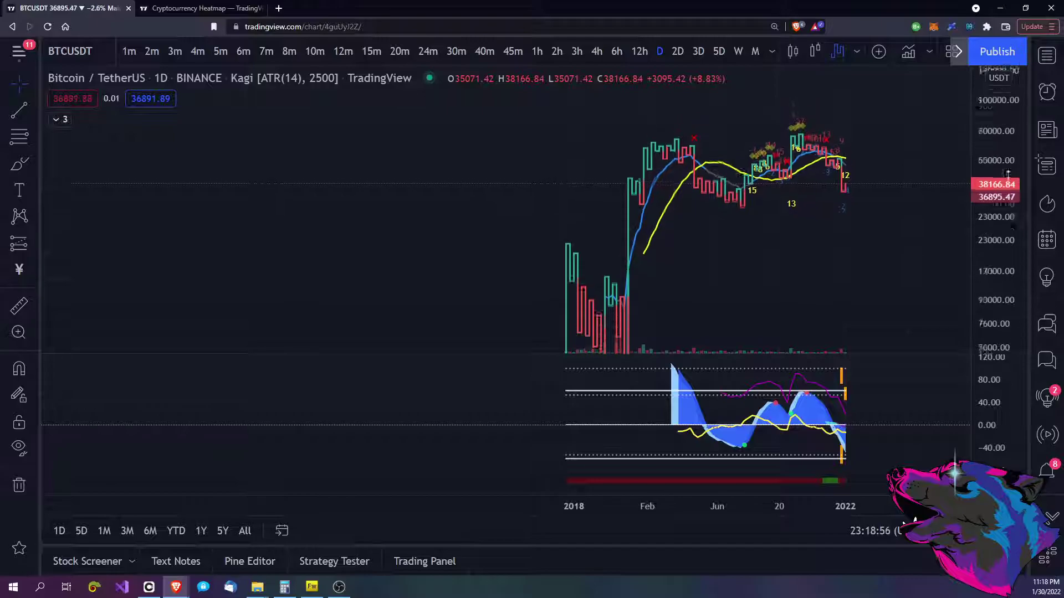
{"action": "scroll", "coordinate": [717, 194], "scroll_direction": "up", "scroll_amount": 5}
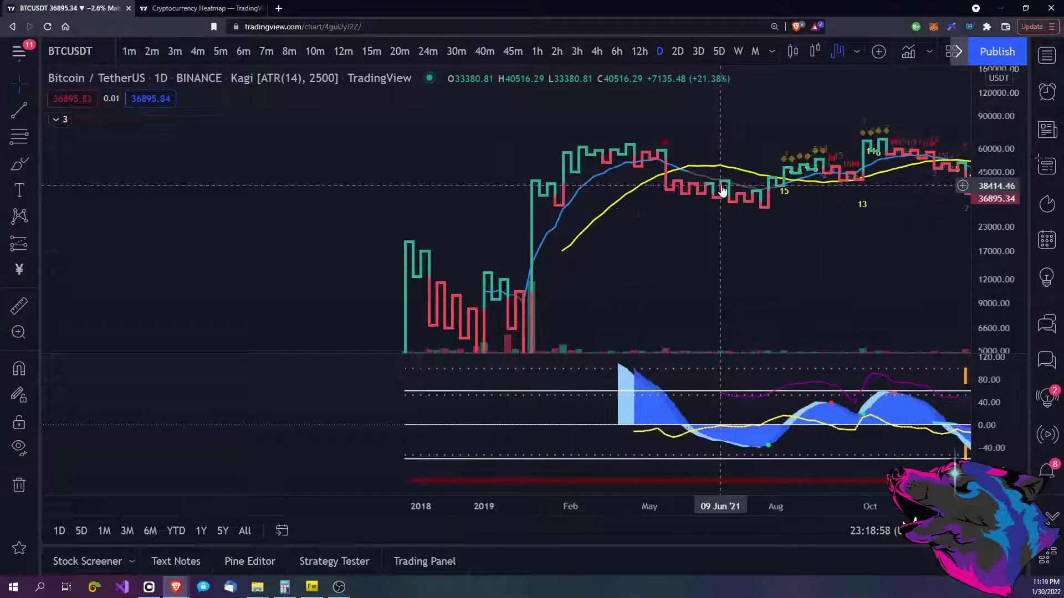
{"action": "left_click_drag", "start_coordinate": [783, 292], "coordinate": [634, 297]}
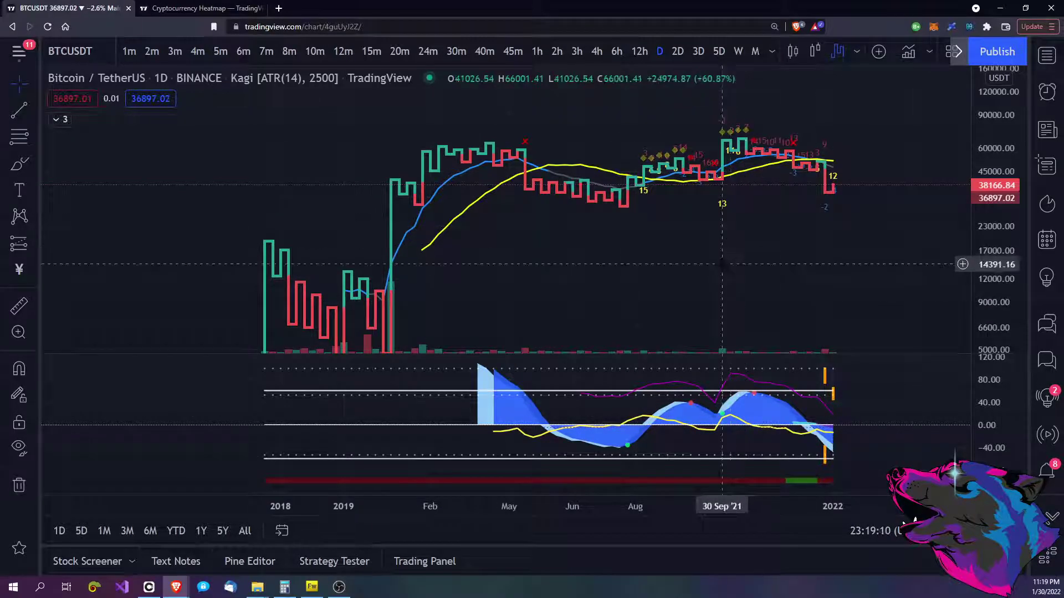
{"action": "double_click", "coordinate": [722, 264]}
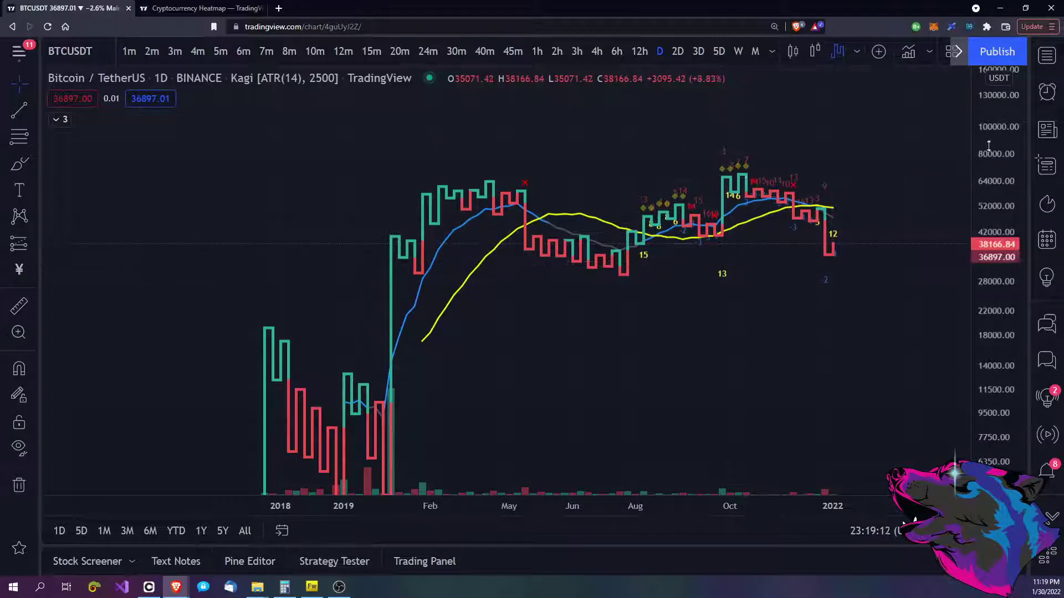
{"action": "left_click_drag", "start_coordinate": [722, 266], "coordinate": [662, 233]}
Set the chart type to Point & Figure, try the 1-hour interval, and inspect the columns of X's and O's
{"action": "left_click", "coordinate": [853, 49]}
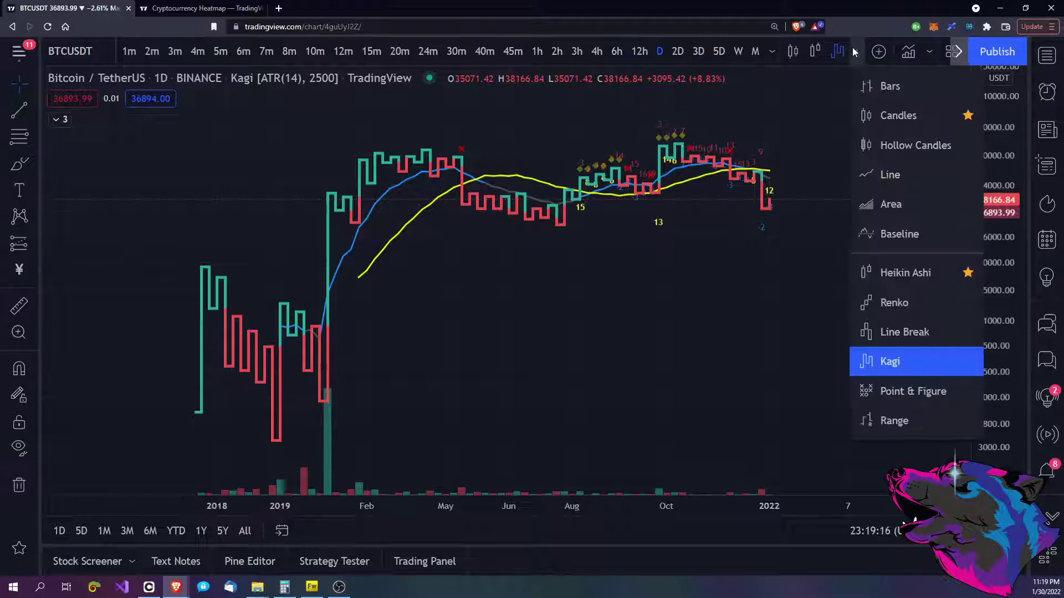
{"action": "left_click", "coordinate": [912, 393]}
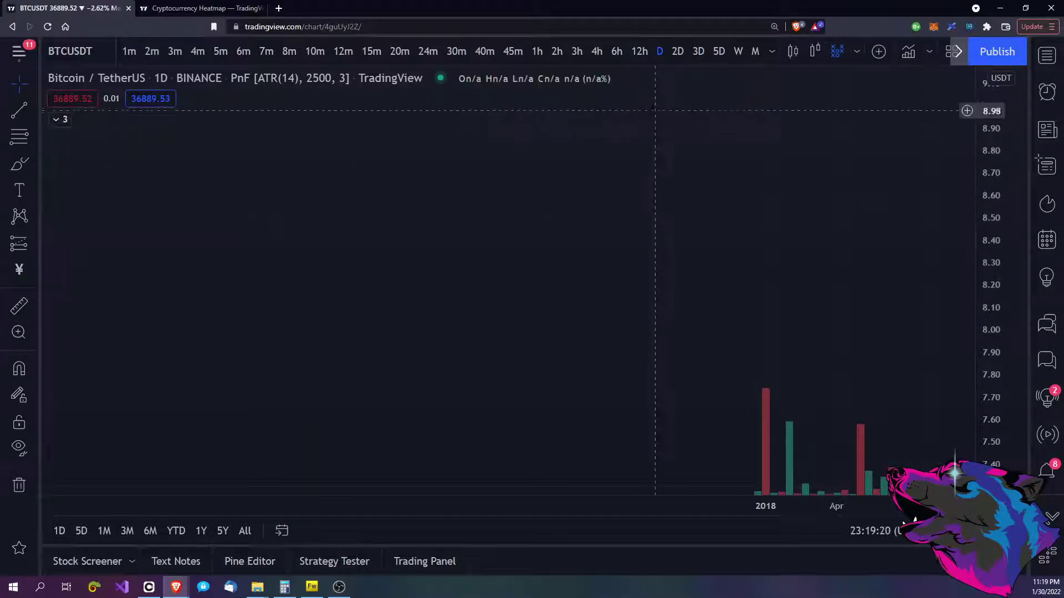
{"action": "left_click", "coordinate": [537, 51]}
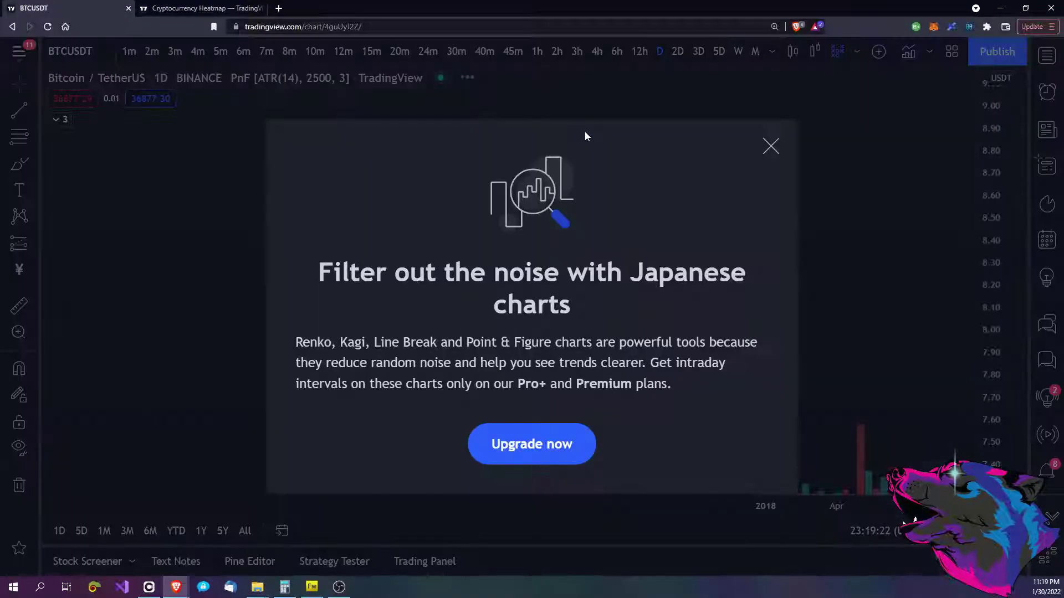
{"action": "left_click", "coordinate": [771, 145]}
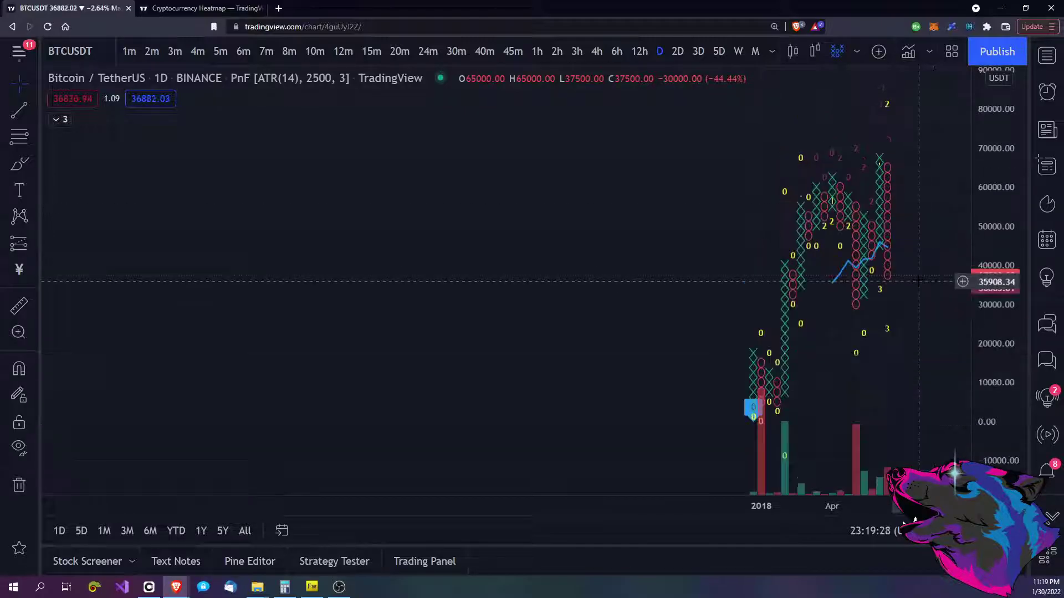
{"action": "scroll", "coordinate": [919, 252], "scroll_direction": "up", "scroll_amount": 5}
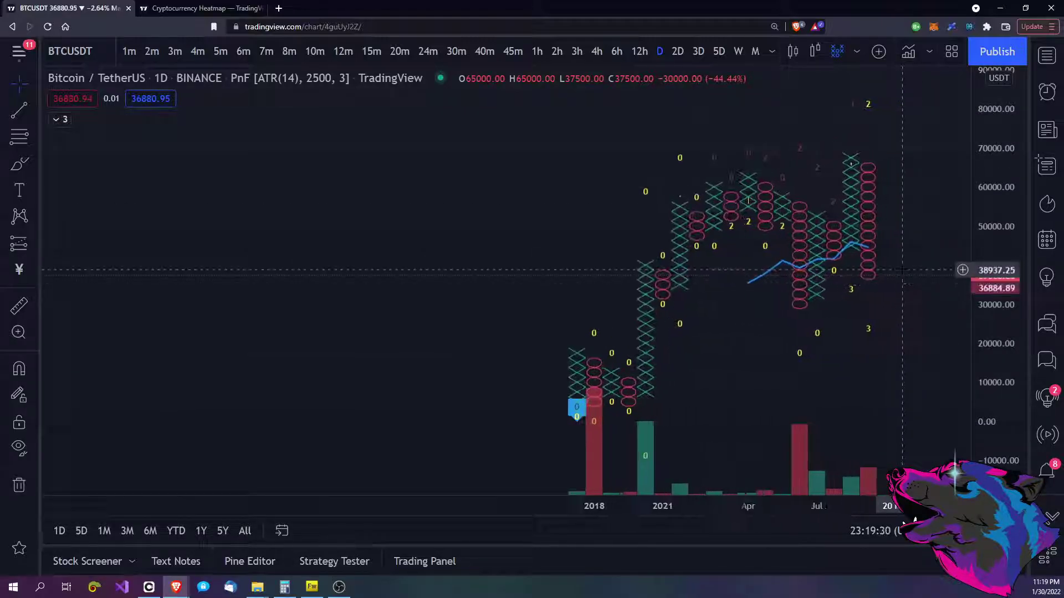
{"action": "left_click_drag", "start_coordinate": [863, 349], "coordinate": [799, 291]}
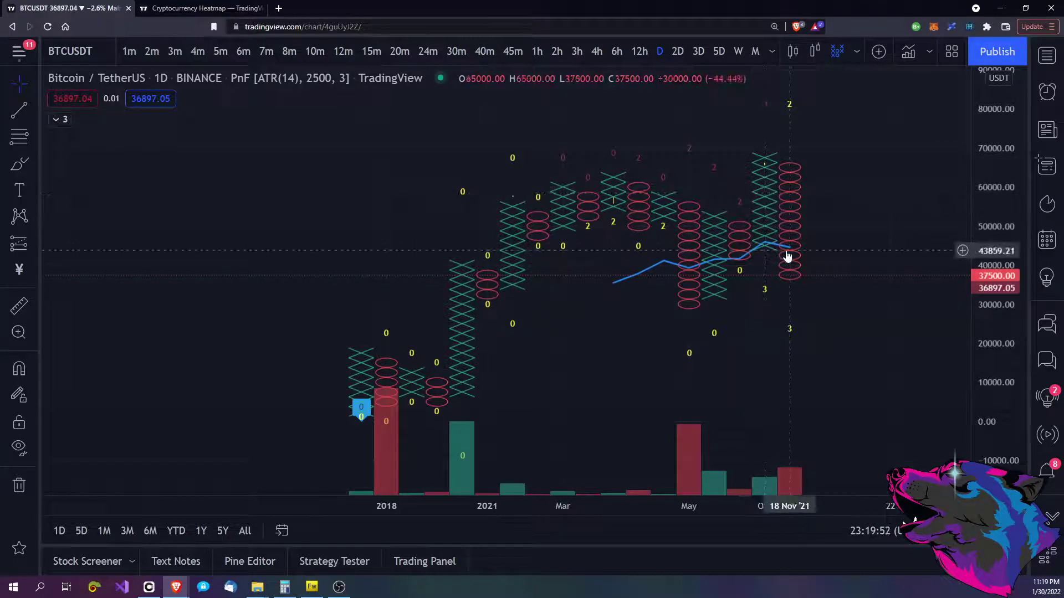
Change the chart type to Range and examine the latest range bars on the 100R interval
{"action": "left_click", "coordinate": [855, 50]}
{"action": "left_click", "coordinate": [912, 422]}
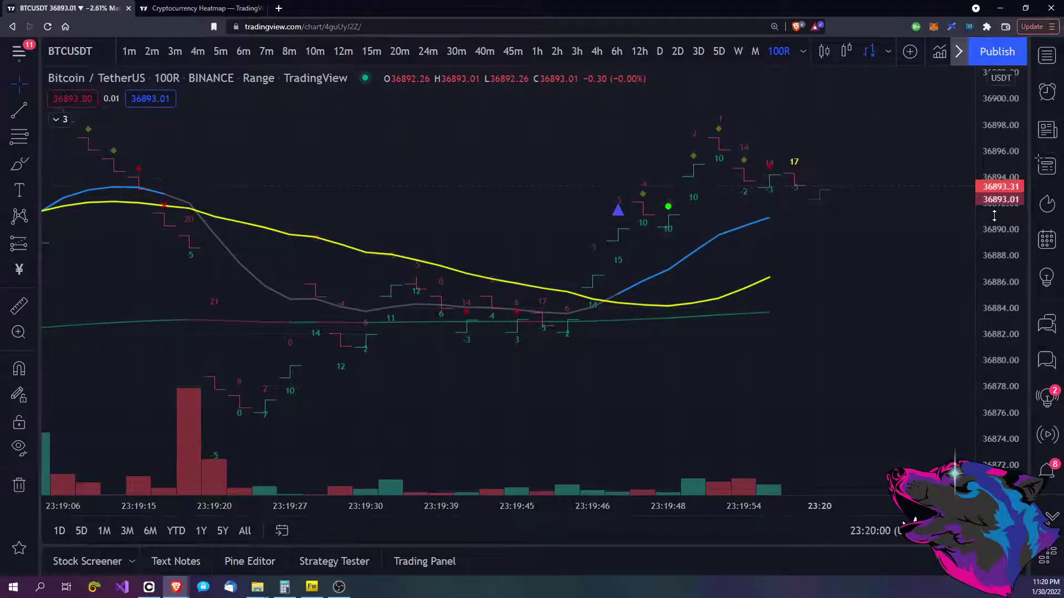
{"action": "left_click_drag", "start_coordinate": [355, 382], "coordinate": [467, 386]}
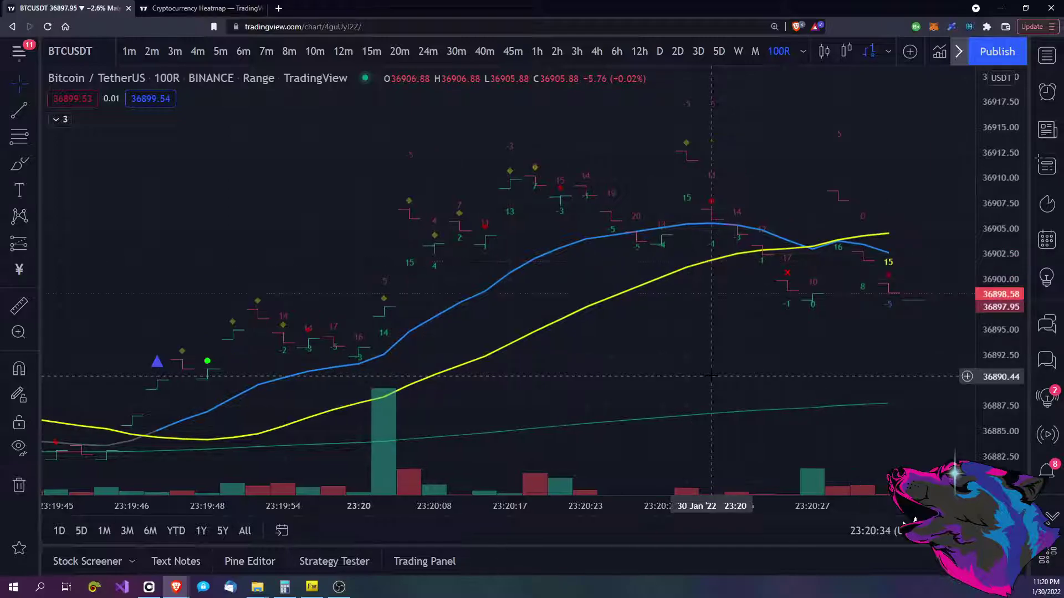
Change the chart type to Heikin Ashi and try the 15-minute and 8-minute intervals
{"action": "left_click", "coordinate": [890, 53]}
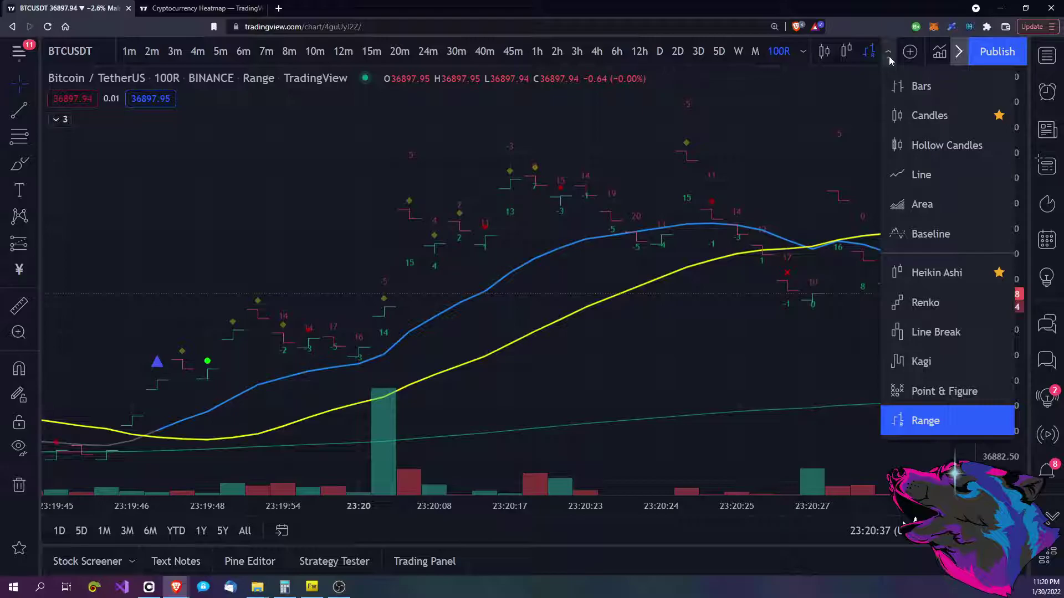
{"action": "left_click", "coordinate": [937, 273]}
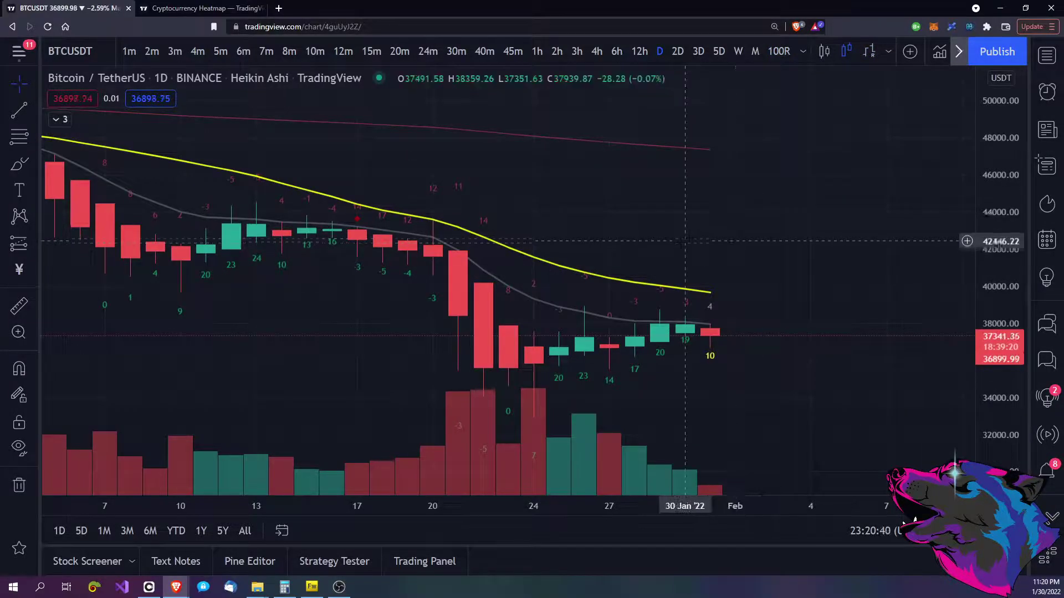
{"action": "left_click", "coordinate": [371, 53]}
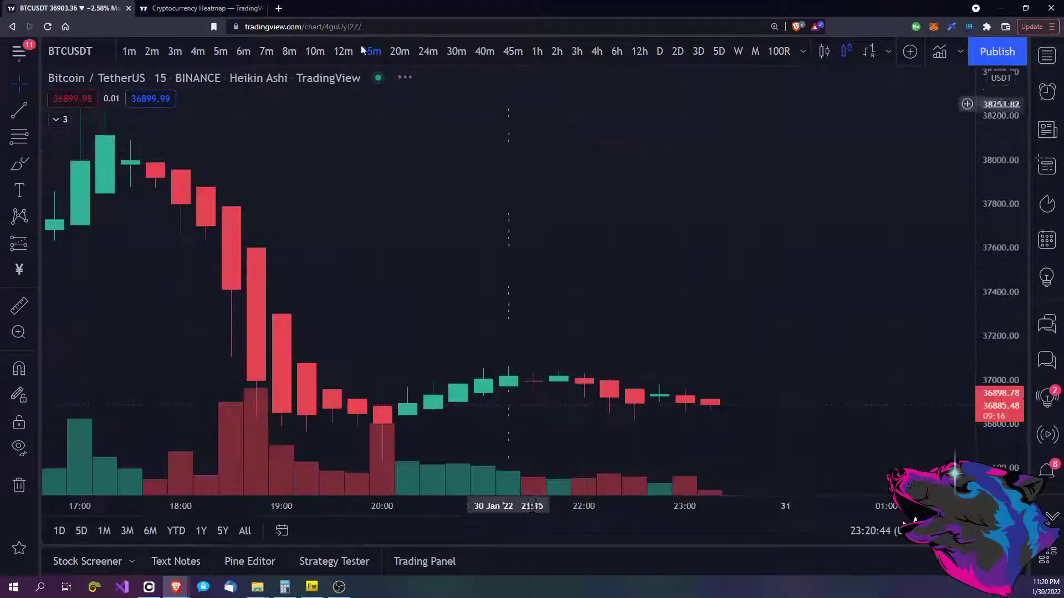
{"action": "left_click", "coordinate": [290, 52]}
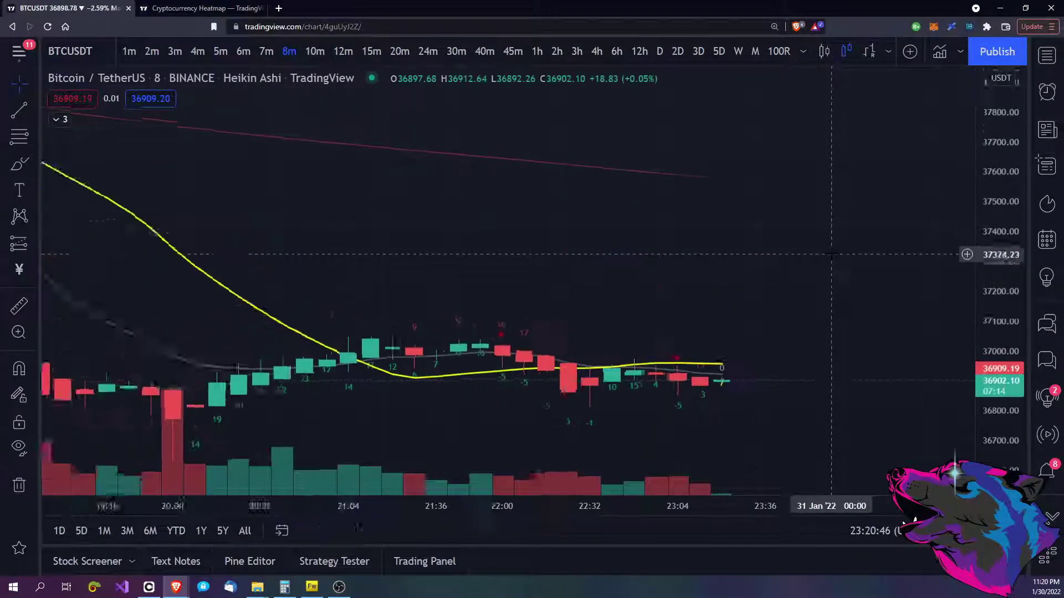
{"action": "scroll", "coordinate": [831, 254], "scroll_direction": "down", "scroll_amount": 3}
{"action": "left_click_drag", "start_coordinate": [1009, 236], "coordinate": [1005, 327]}
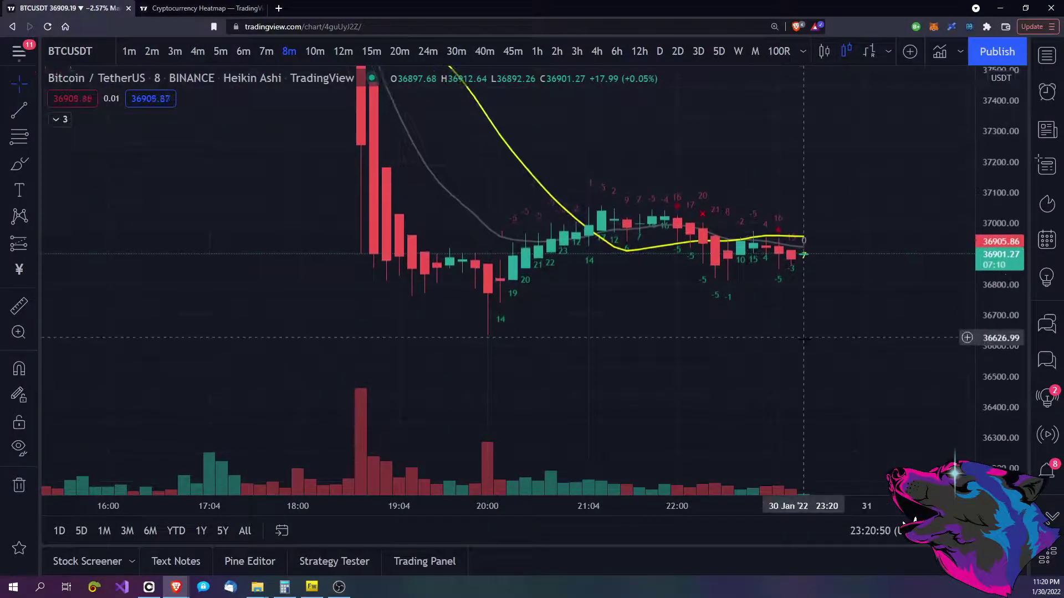
{"action": "left_click_drag", "start_coordinate": [798, 327], "coordinate": [759, 392]}
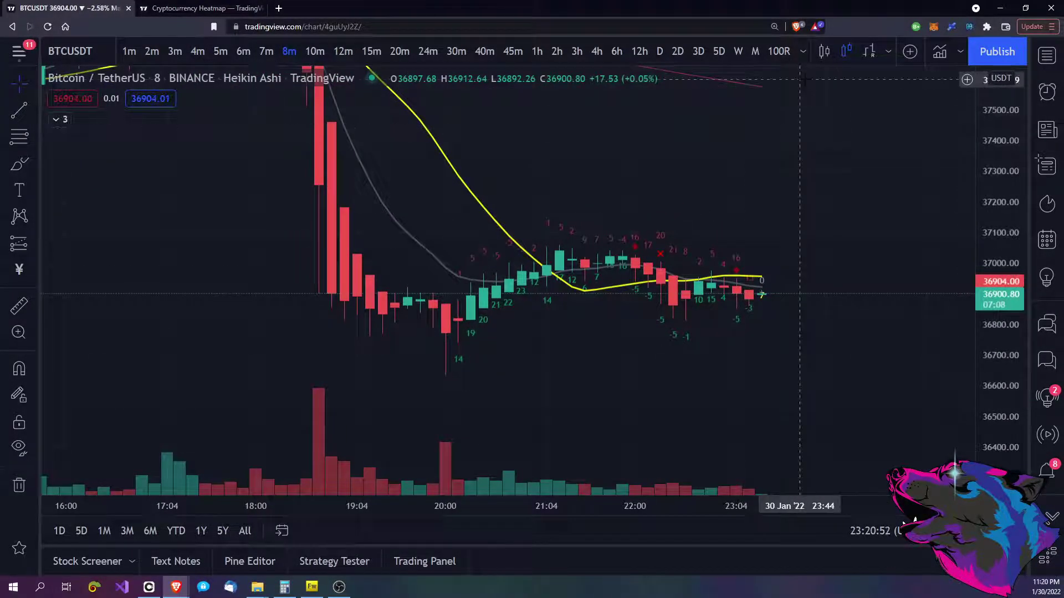
{"action": "left_click", "coordinate": [887, 54]}
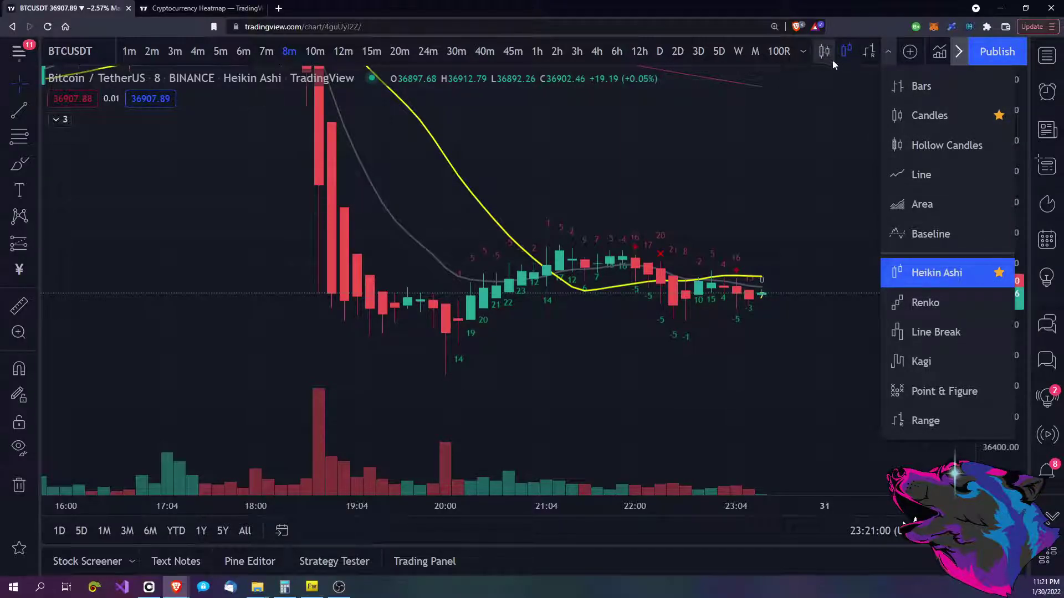
{"action": "left_click", "coordinate": [888, 50]}
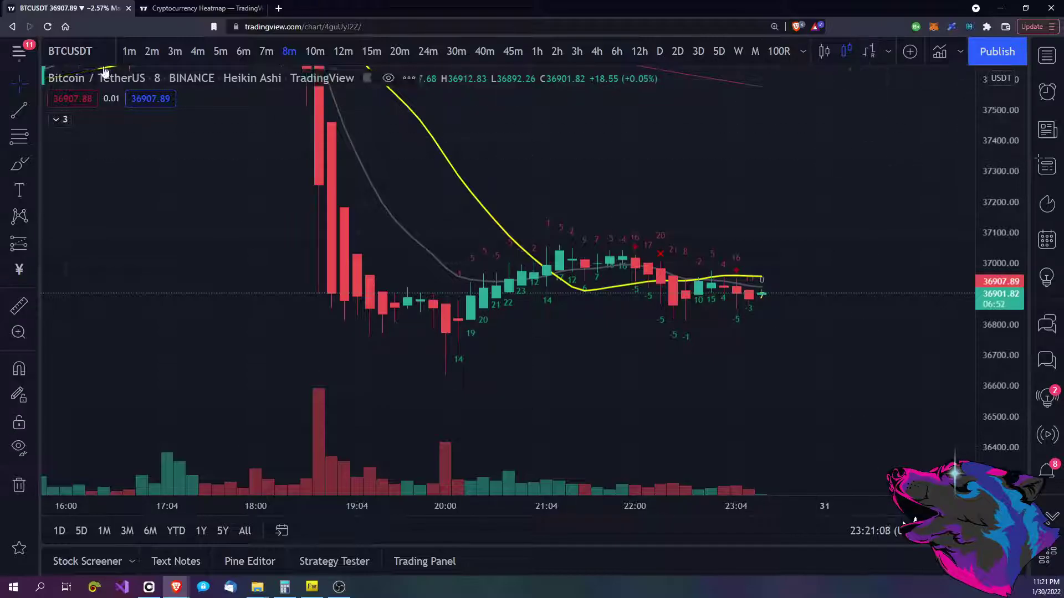
Reload the chart page, discarding the unsaved changes, and set the chart type to Heikin Ashi
{"action": "left_click", "coordinate": [47, 27]}
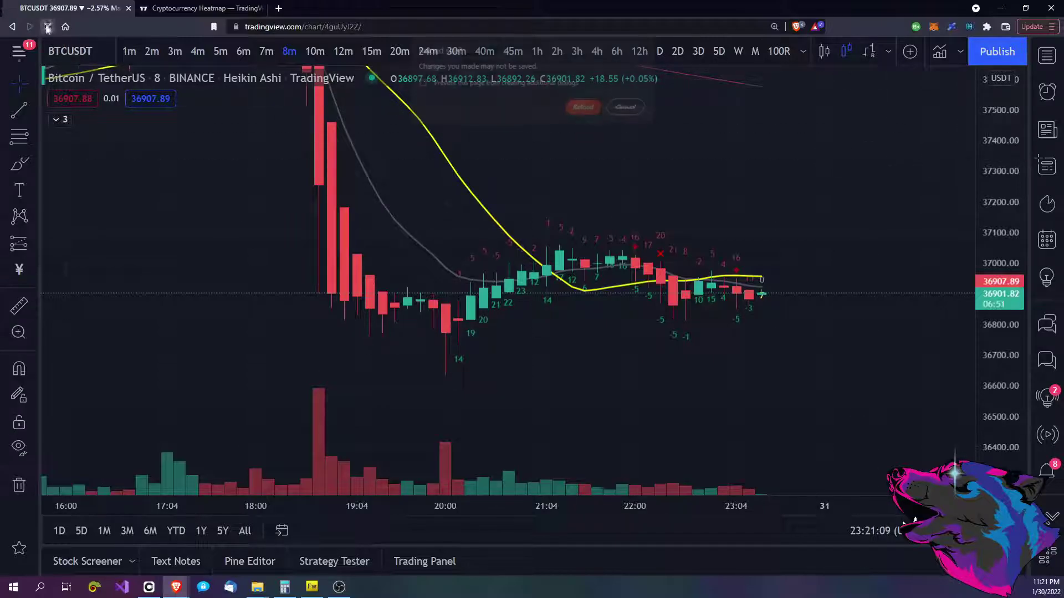
{"action": "left_click", "coordinate": [583, 113]}
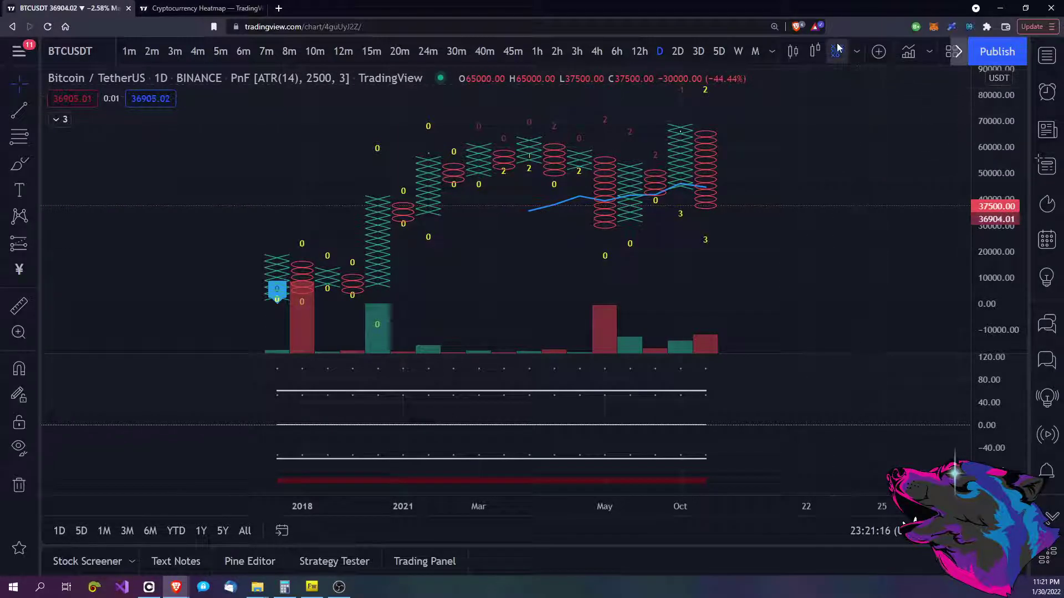
{"action": "left_click", "coordinate": [814, 51]}
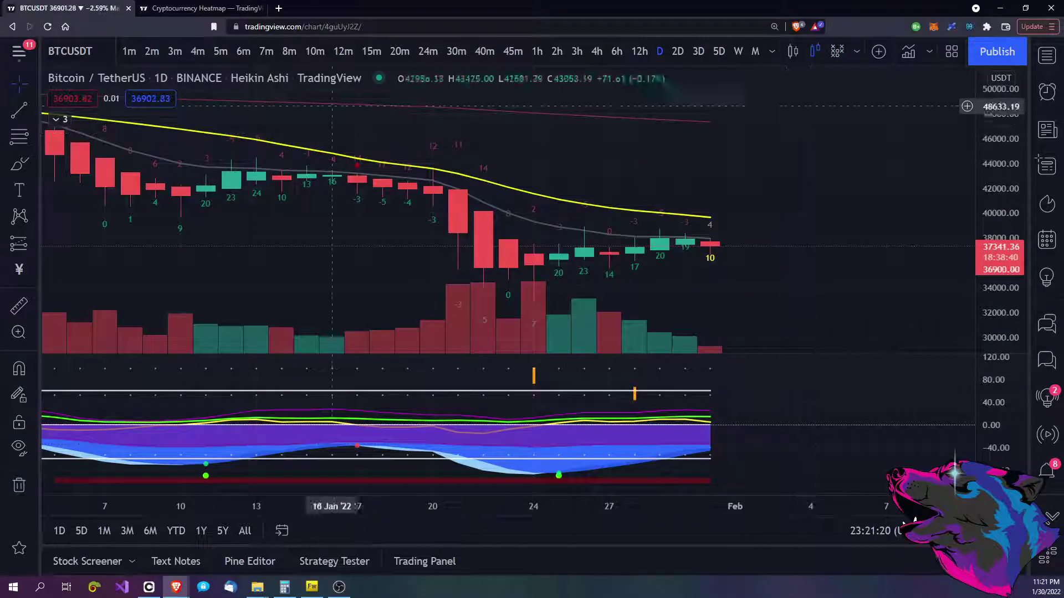
Save the MainView chart layout
{"action": "left_click", "coordinate": [19, 55]}
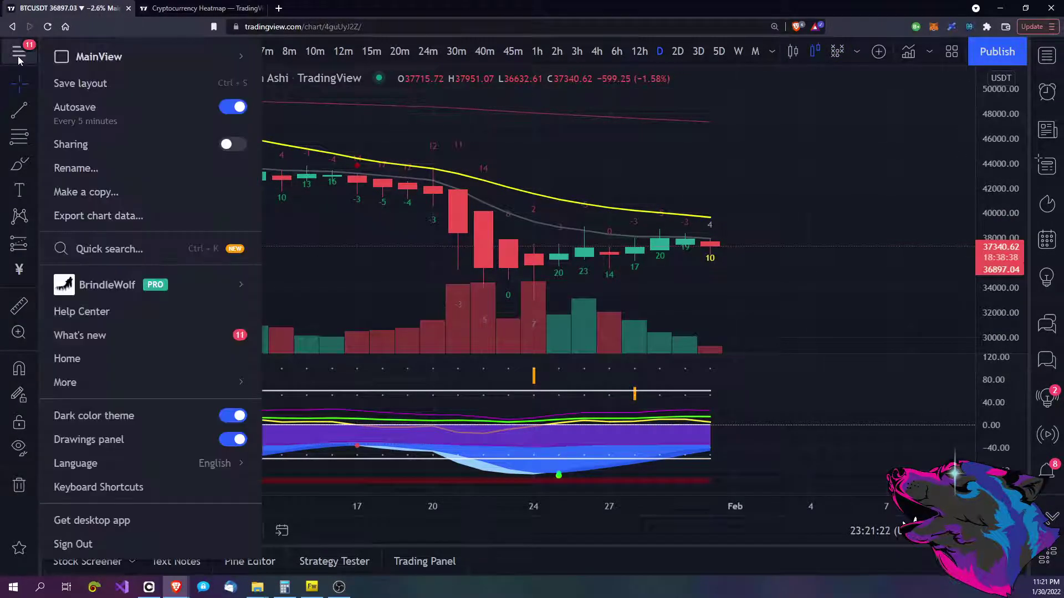
{"action": "left_click", "coordinate": [113, 82]}
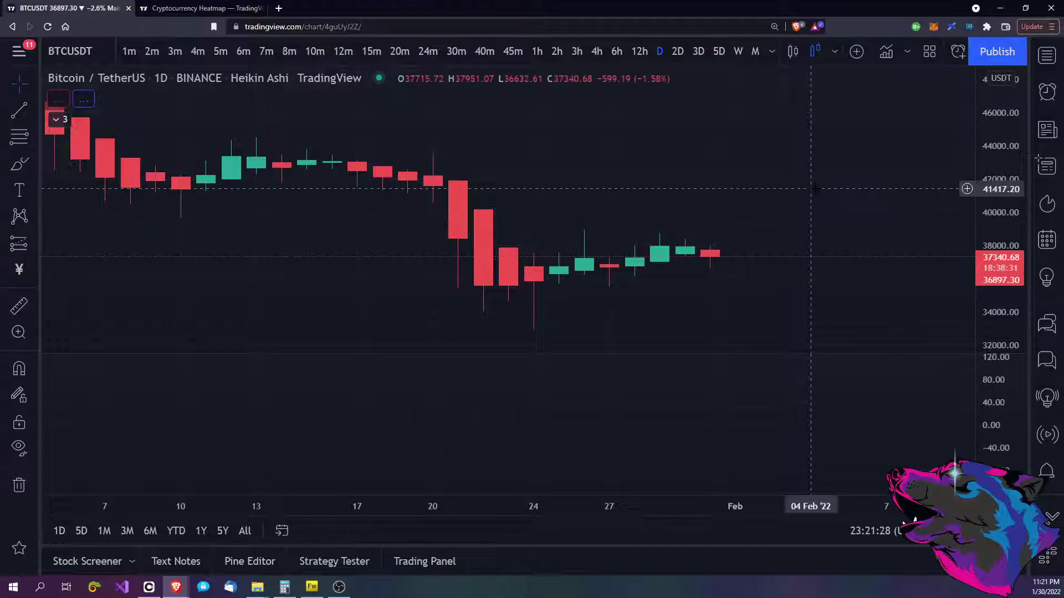
Add SPX (S&P 500) to the Bitcoin daily chart as a comparison symbol on the same percent scale
{"action": "scroll", "coordinate": [817, 189], "scroll_direction": "down", "scroll_amount": 5}
{"action": "scroll", "coordinate": [825, 161], "scroll_direction": "down", "scroll_amount": 5}
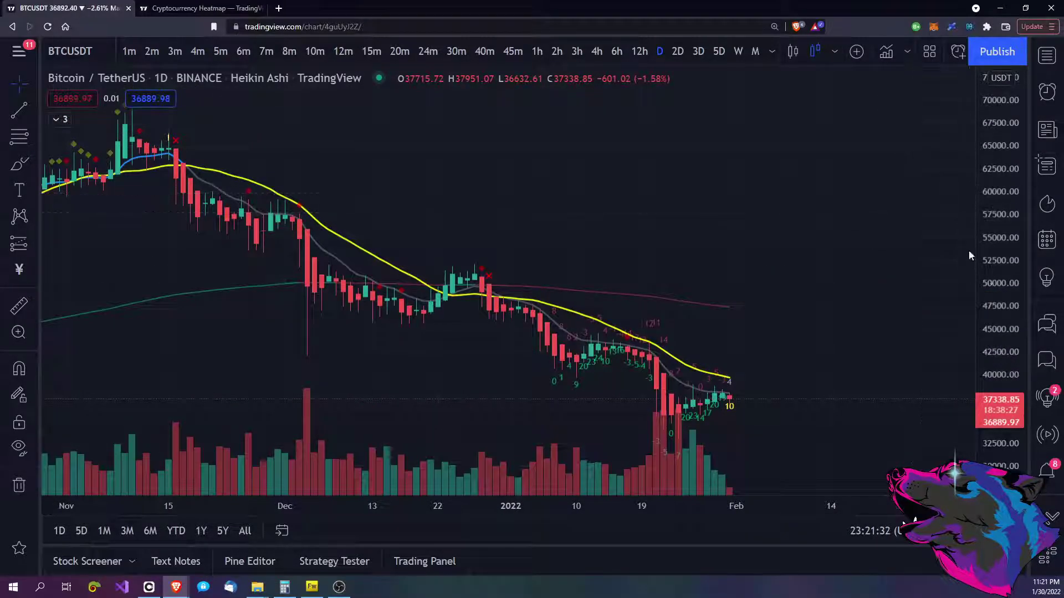
{"action": "left_click_drag", "start_coordinate": [997, 277], "coordinate": [895, 93]}
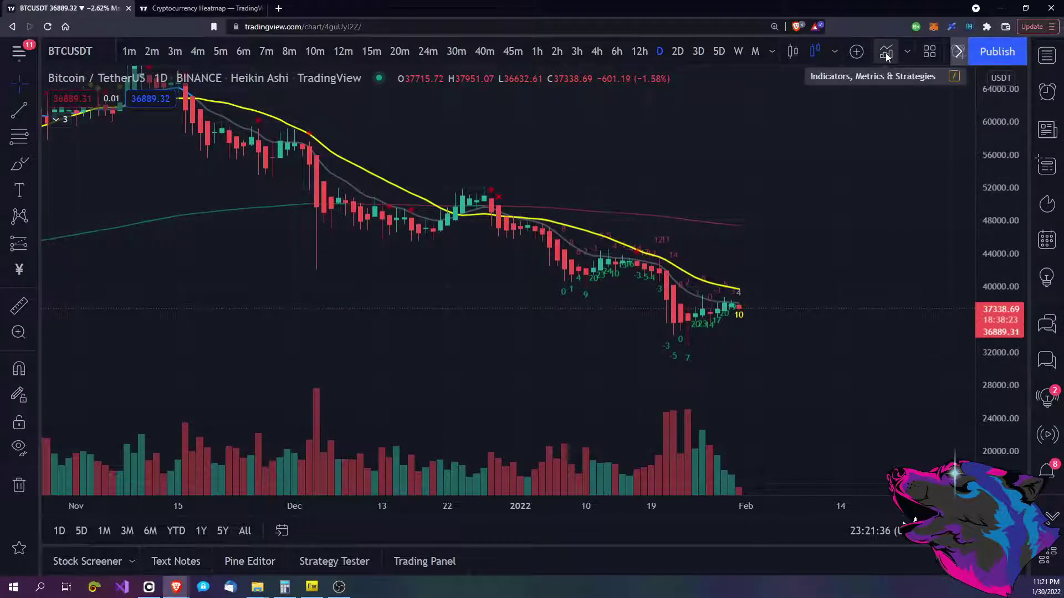
{"action": "left_click", "coordinate": [856, 53]}
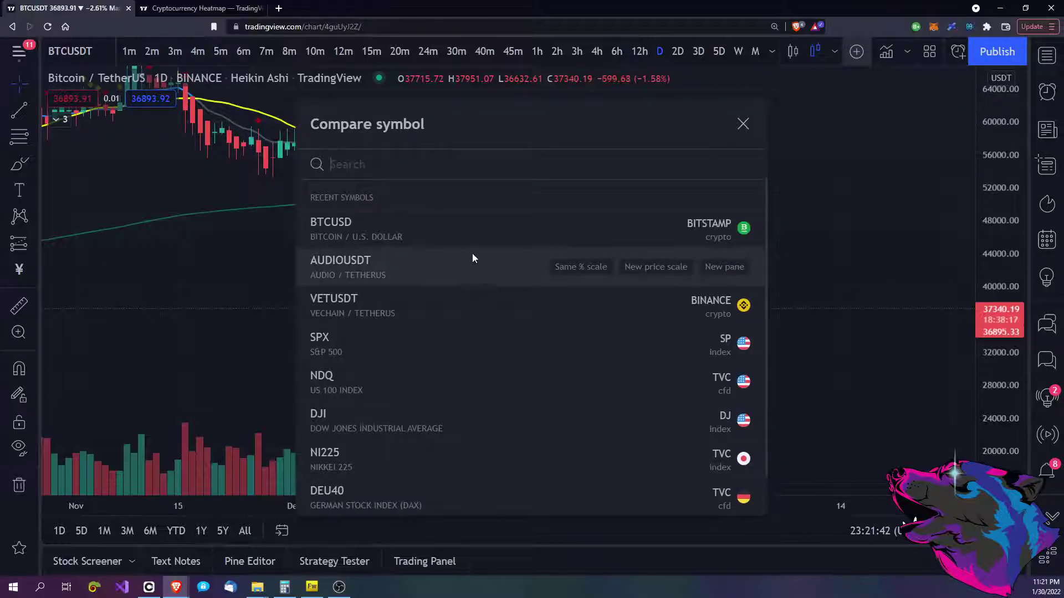
{"action": "mouse_move", "coordinate": [448, 222]}
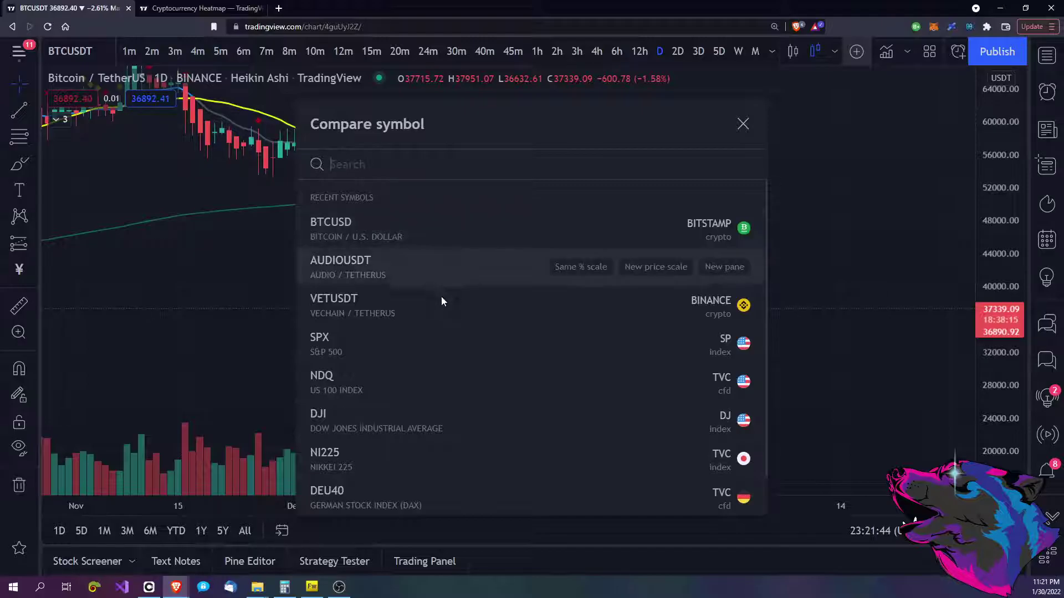
{"action": "mouse_move", "coordinate": [472, 291]}
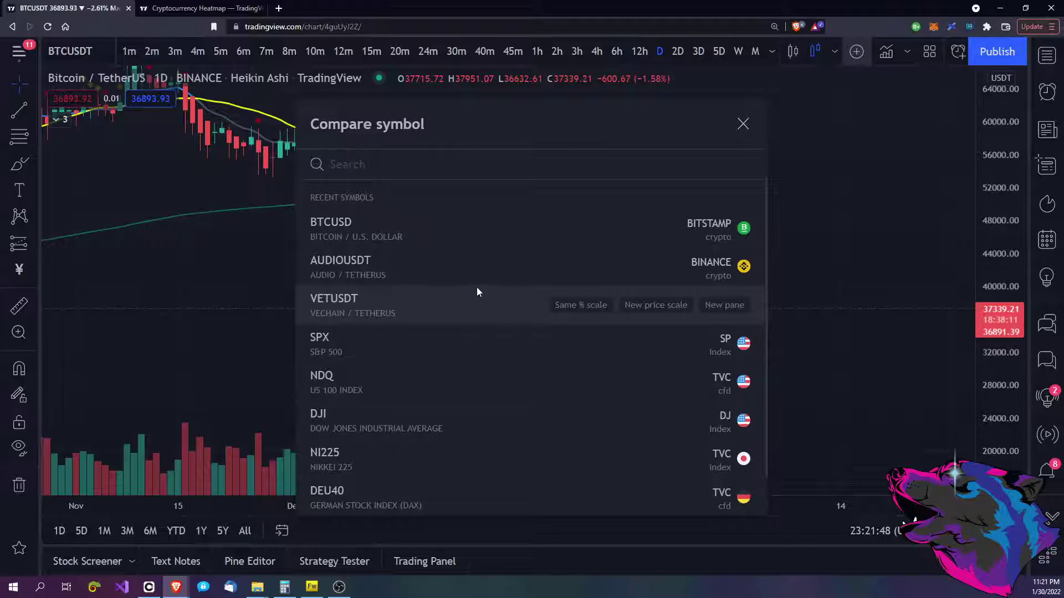
{"action": "mouse_move", "coordinate": [485, 373]}
{"action": "mouse_move", "coordinate": [482, 346]}
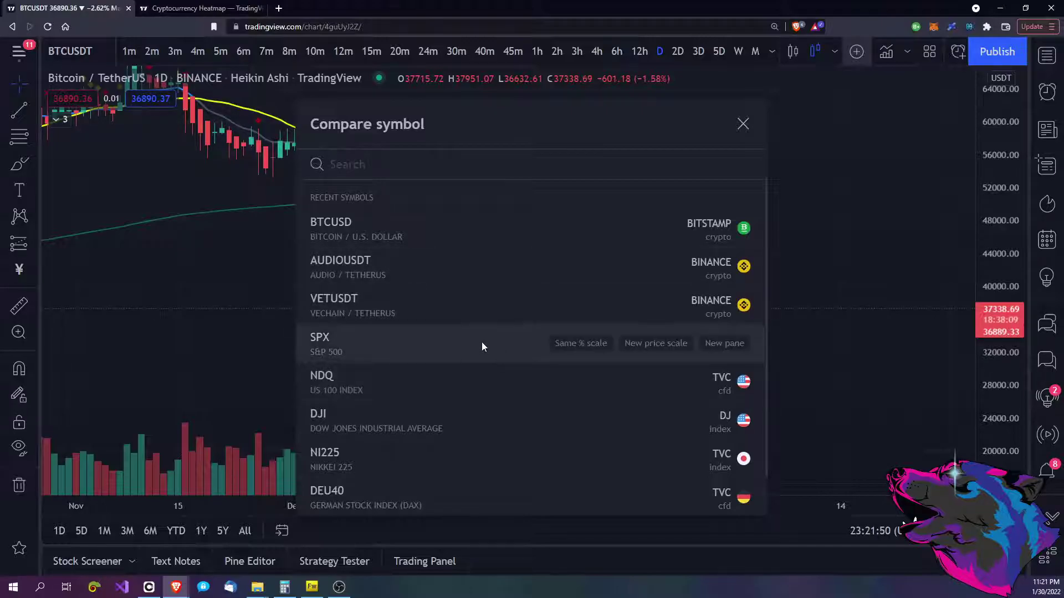
{"action": "left_click", "coordinate": [481, 344]}
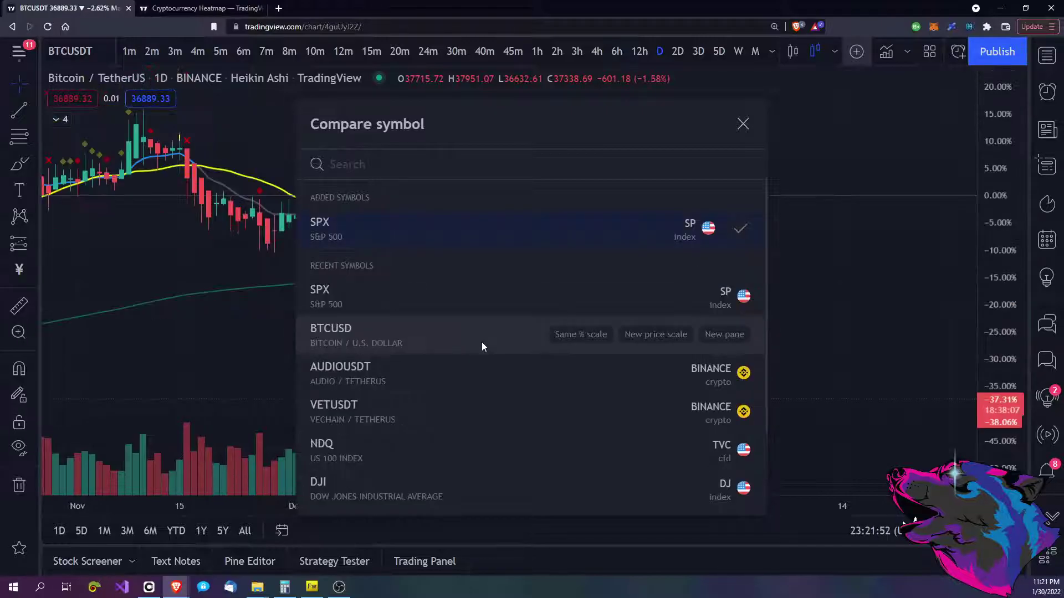
{"action": "left_click", "coordinate": [743, 124]}
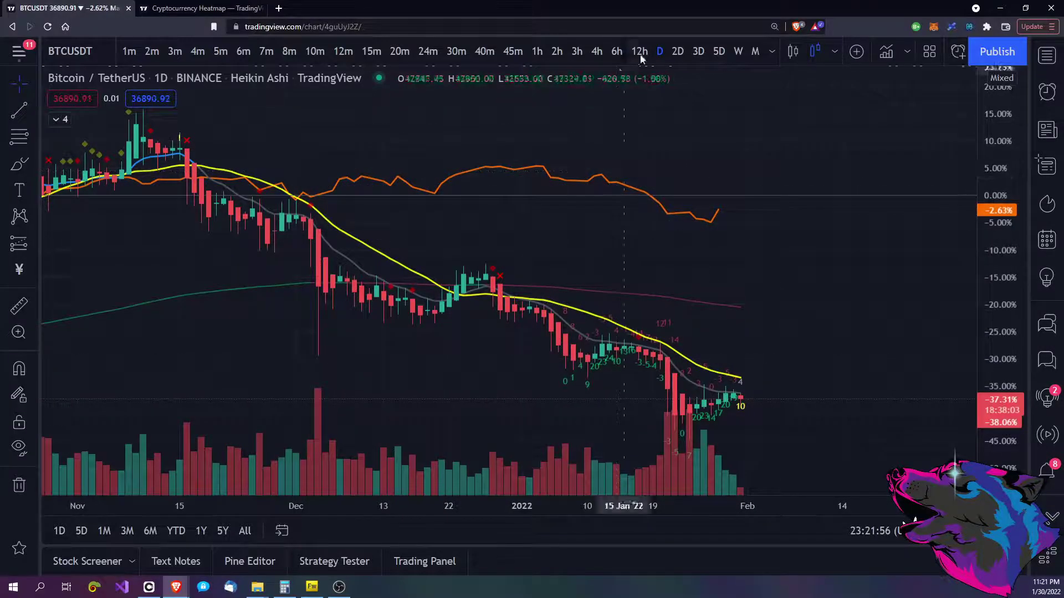
Examine Bitcoin's percentage performance against the S&P 500 line from 2019 to 2022
{"action": "scroll", "coordinate": [707, 225], "scroll_direction": "down", "scroll_amount": 1}
{"action": "scroll", "coordinate": [707, 225], "scroll_direction": "down", "scroll_amount": 6}
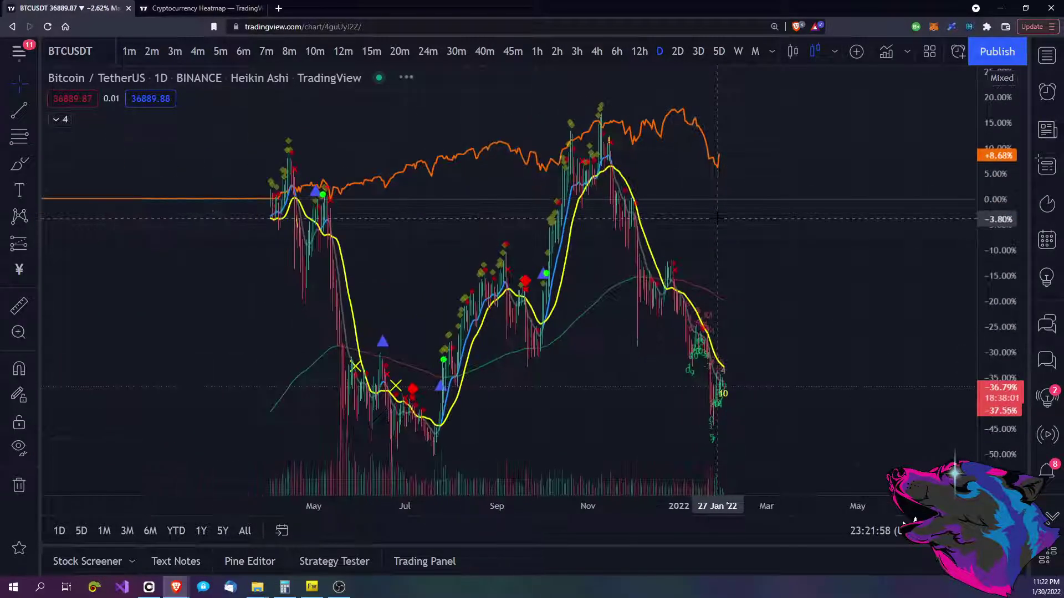
{"action": "scroll", "coordinate": [712, 209], "scroll_direction": "down", "scroll_amount": 4}
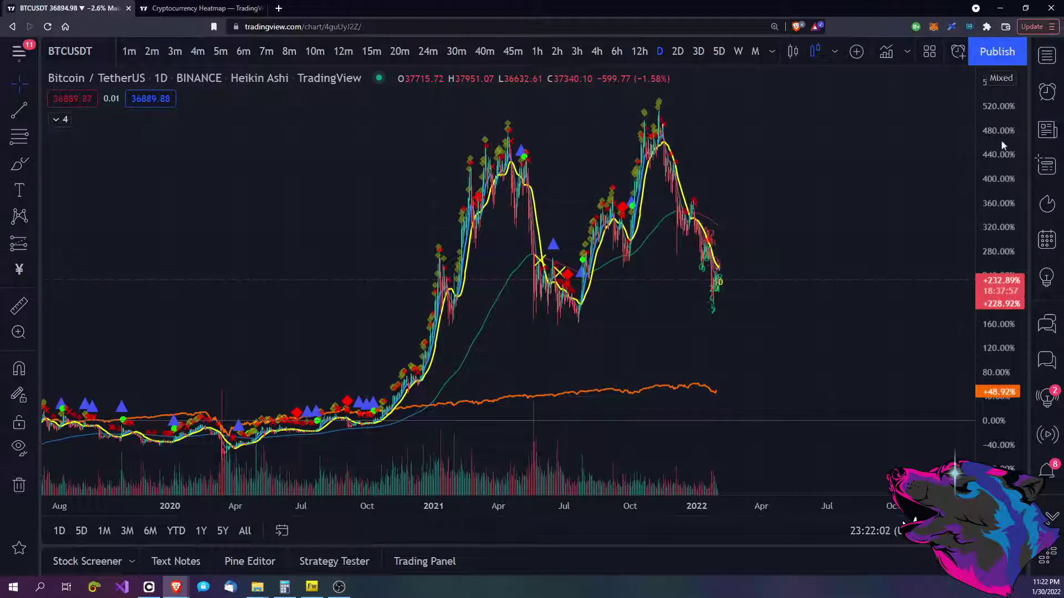
{"action": "left_click_drag", "start_coordinate": [853, 214], "coordinate": [923, 201]}
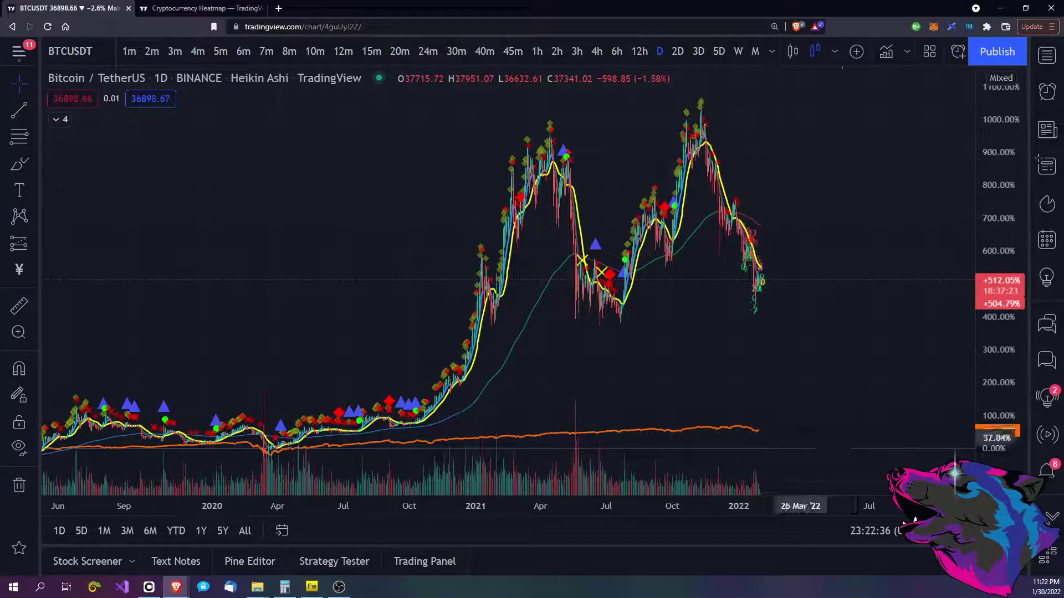
{"action": "left_click_drag", "start_coordinate": [878, 190], "coordinate": [792, 181]}
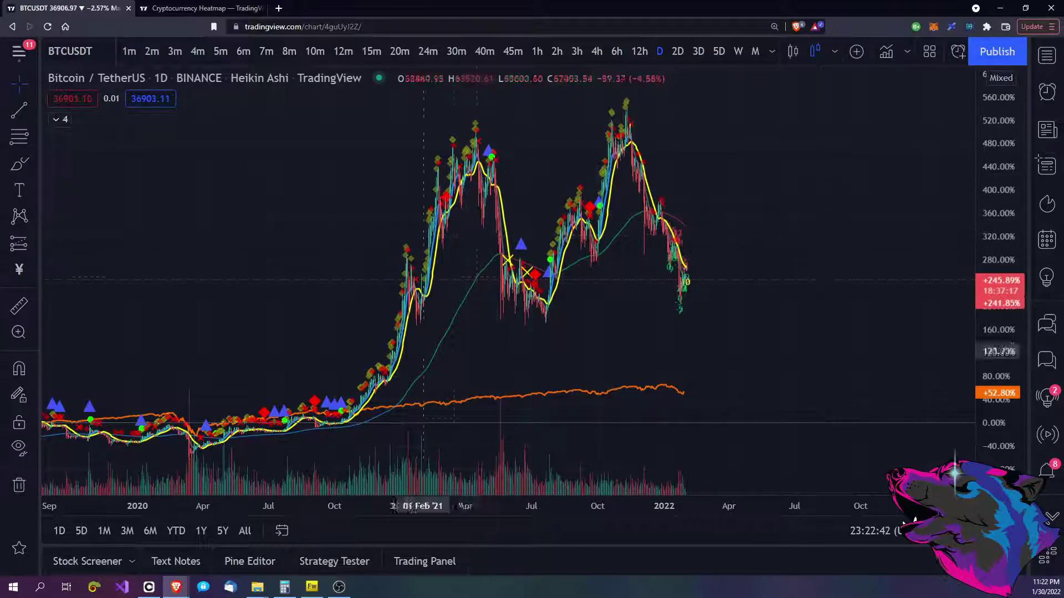
Remove the S&P 500 comparison from the percent scale and add SPX again in a new pane
{"action": "left_click", "coordinate": [856, 51]}
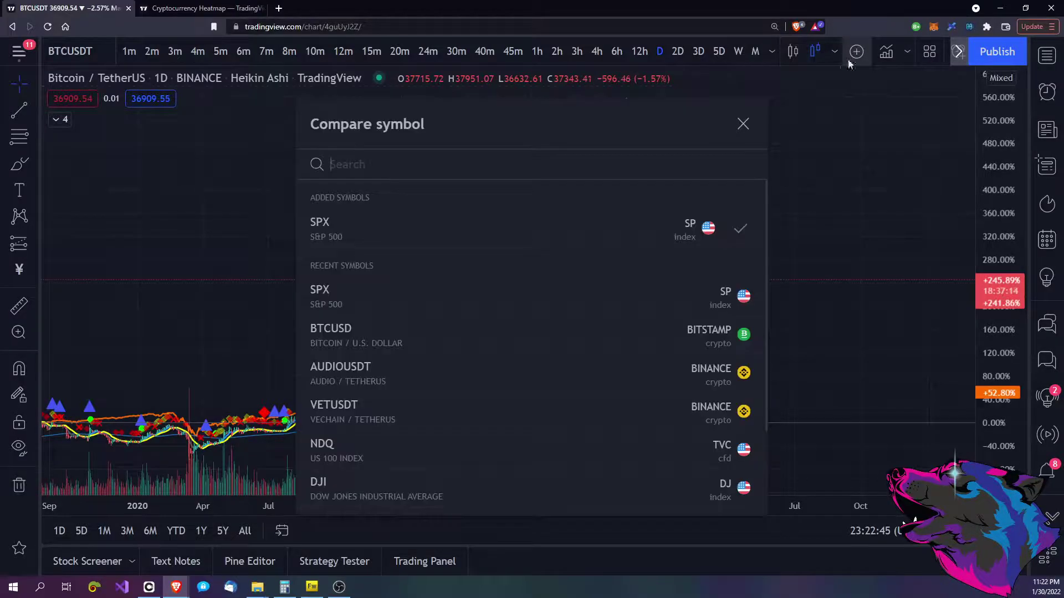
{"action": "left_click", "coordinate": [746, 228]}
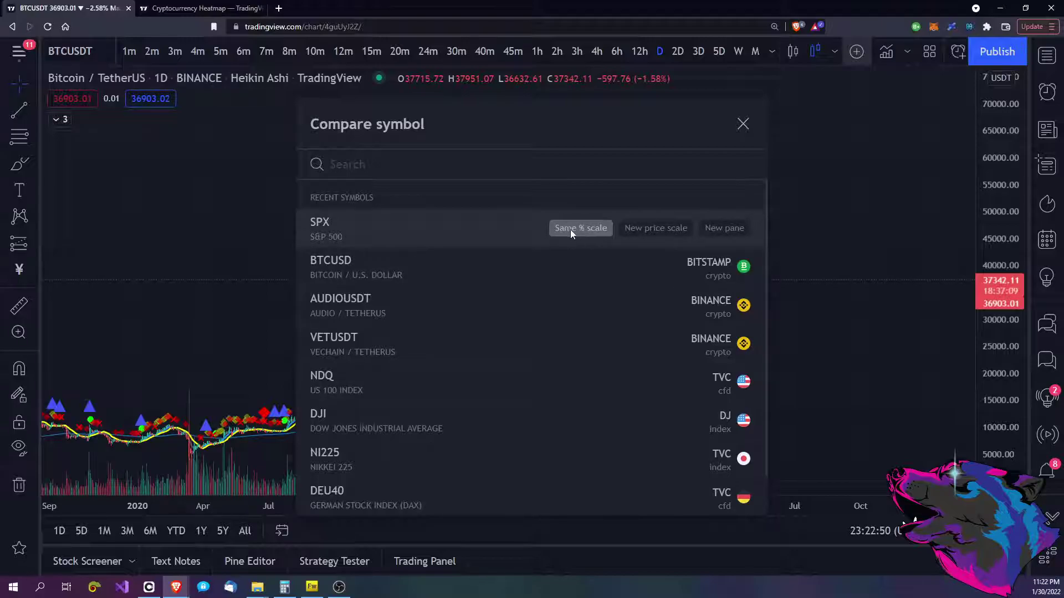
{"action": "left_click", "coordinate": [721, 229]}
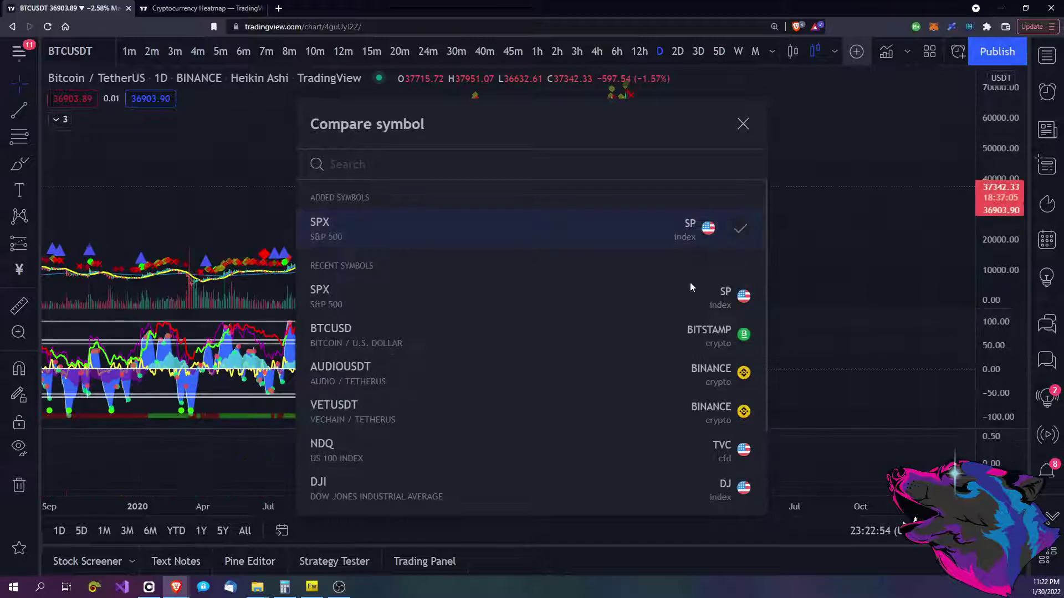
Remove the S&P 500 comparison pane and add SPX on a new price scale instead
{"action": "left_click", "coordinate": [744, 234]}
{"action": "left_click", "coordinate": [659, 228]}
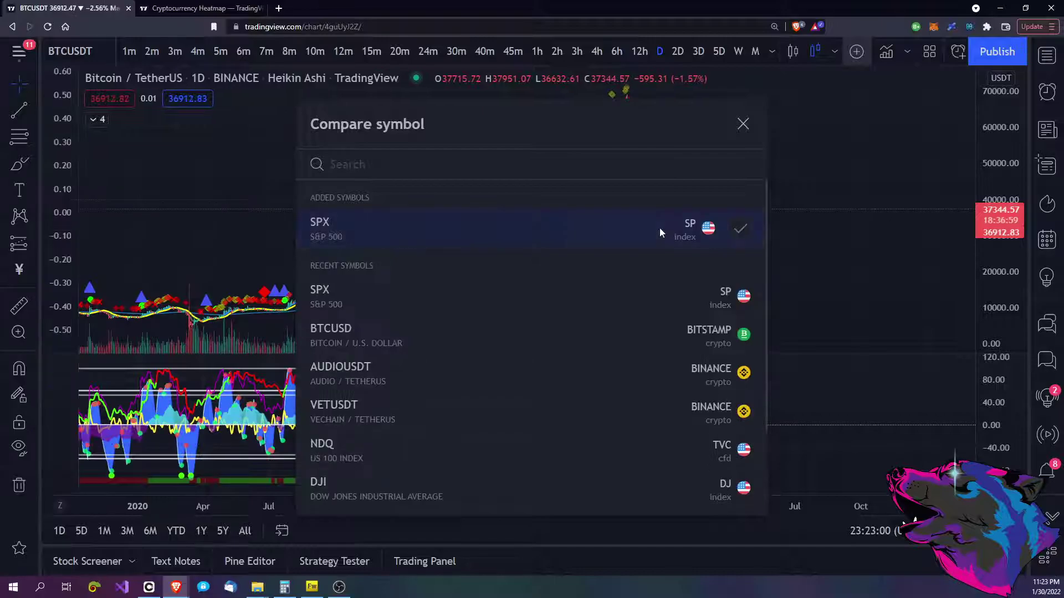
{"action": "left_click", "coordinate": [743, 123]}
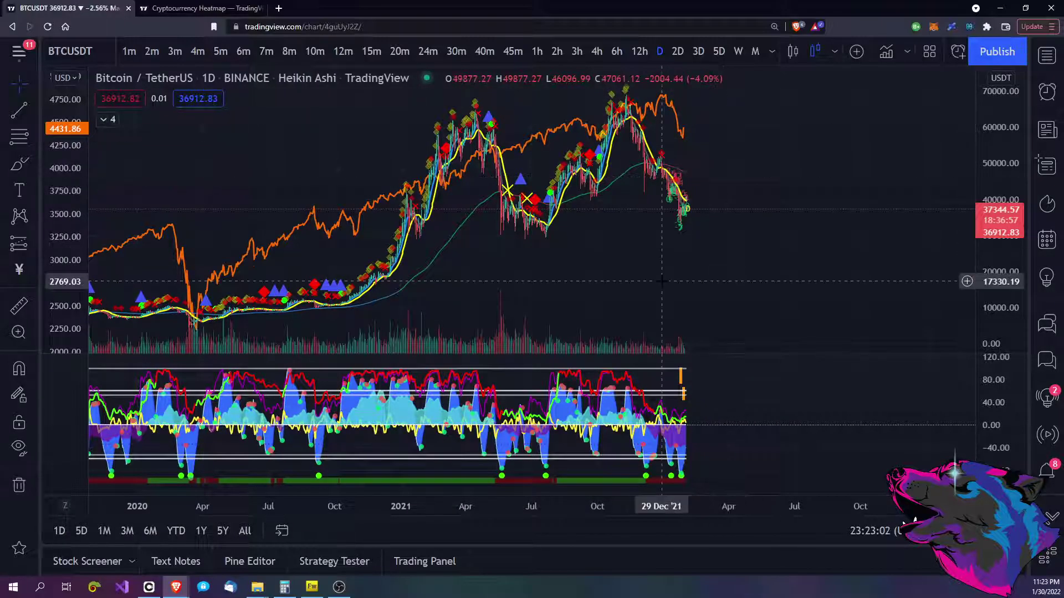
Maximize the price pane and rescale Bitcoin's price axis to overlay its 2019–2020 movement on the S&P 500 line
{"action": "left_click_drag", "start_coordinate": [621, 296], "coordinate": [724, 279]}
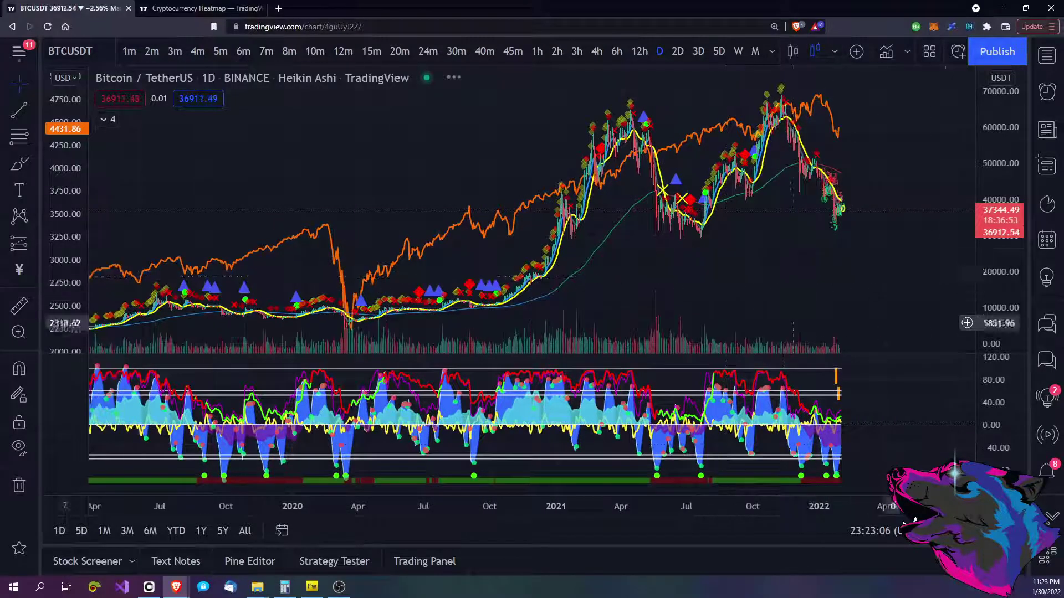
{"action": "double_click", "coordinate": [876, 288]}
{"action": "left_click_drag", "start_coordinate": [875, 288], "coordinate": [750, 343]}
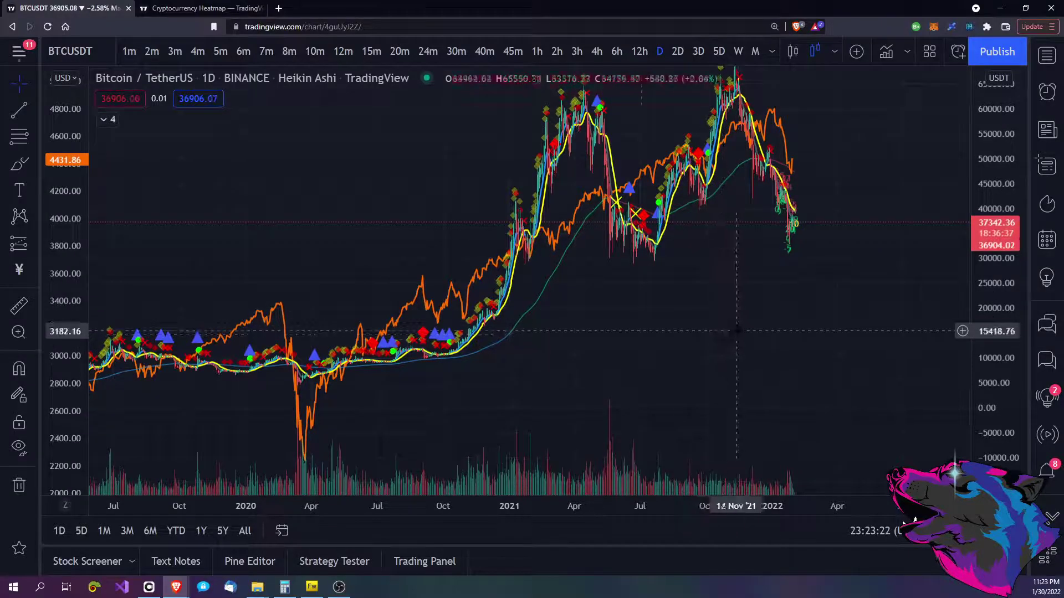
{"action": "left_click_drag", "start_coordinate": [658, 356], "coordinate": [767, 382]}
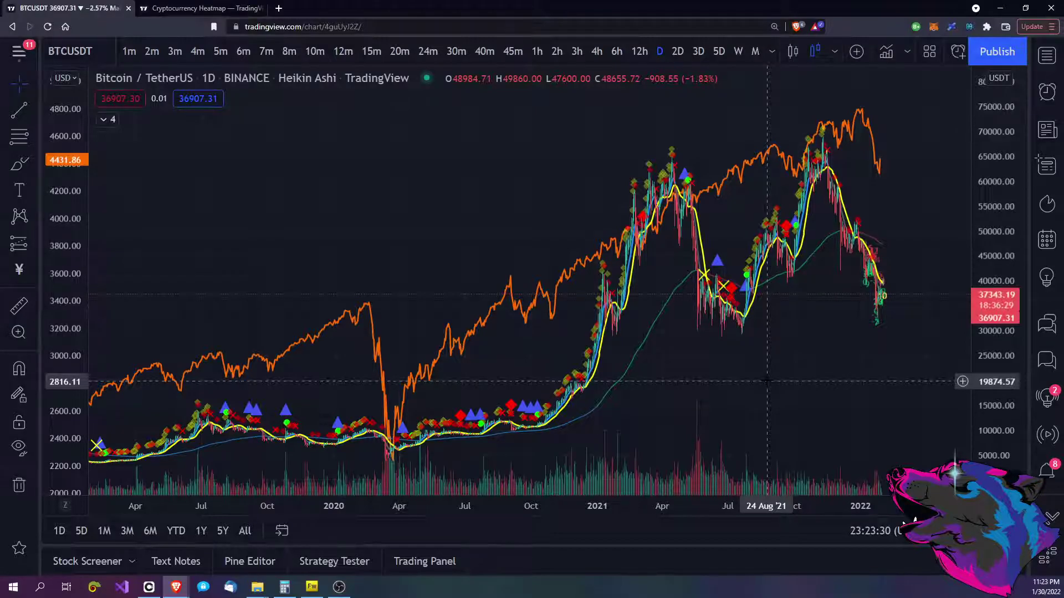
{"action": "left_click_drag", "start_coordinate": [767, 382], "coordinate": [779, 290]}
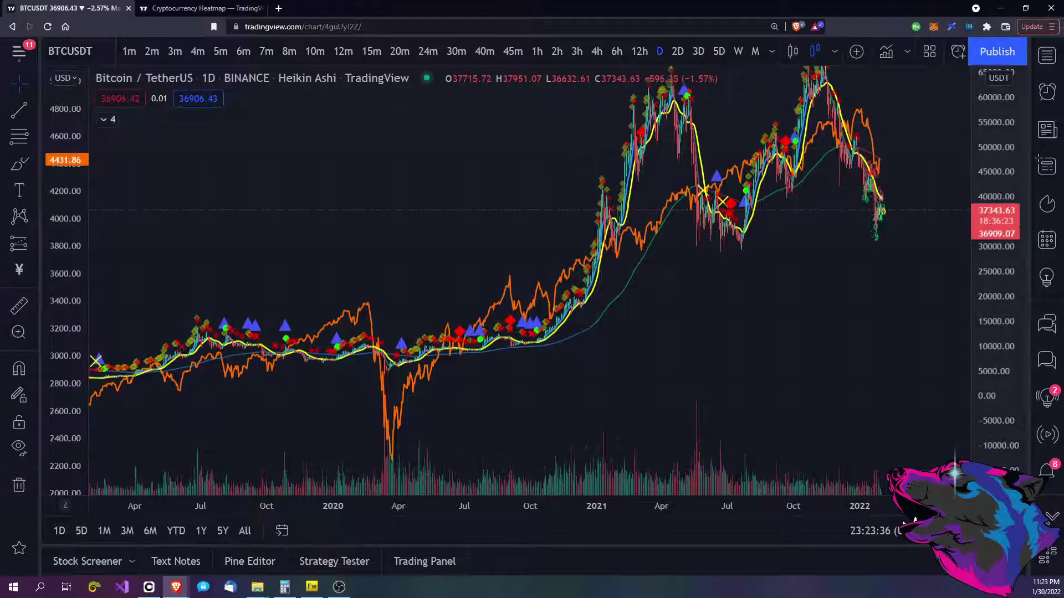
{"action": "left_click_drag", "start_coordinate": [994, 288], "coordinate": [996, 392]}
{"action": "left_click_drag", "start_coordinate": [776, 387], "coordinate": [775, 375]}
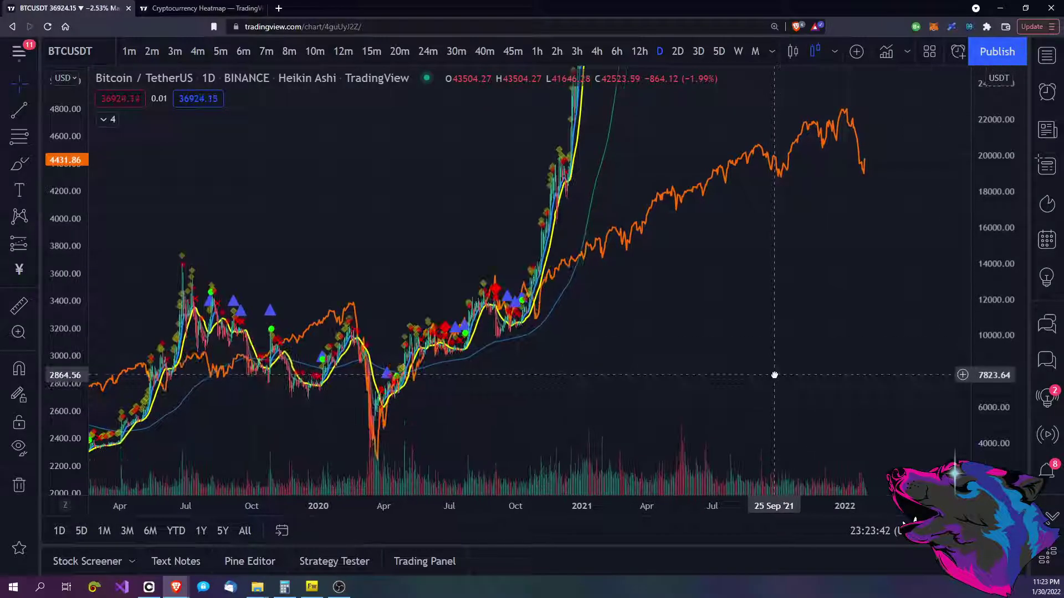
Remove the S&P 500 comparison from the Bitcoin chart and close the symbol comparison dialog
{"action": "mouse_move", "coordinate": [555, 400]}
{"action": "left_mouse_down"}
{"action": "mouse_move", "coordinate": [554, 368]}
{"action": "mouse_move", "coordinate": [553, 387]}
{"action": "left_mouse_up"}
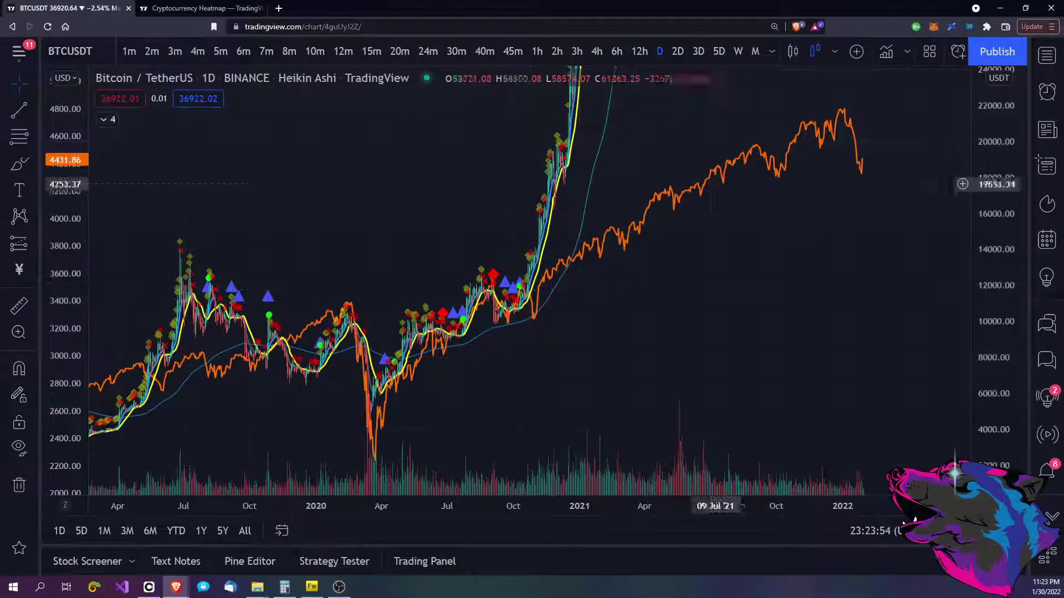
{"action": "left_click", "coordinate": [856, 51]}
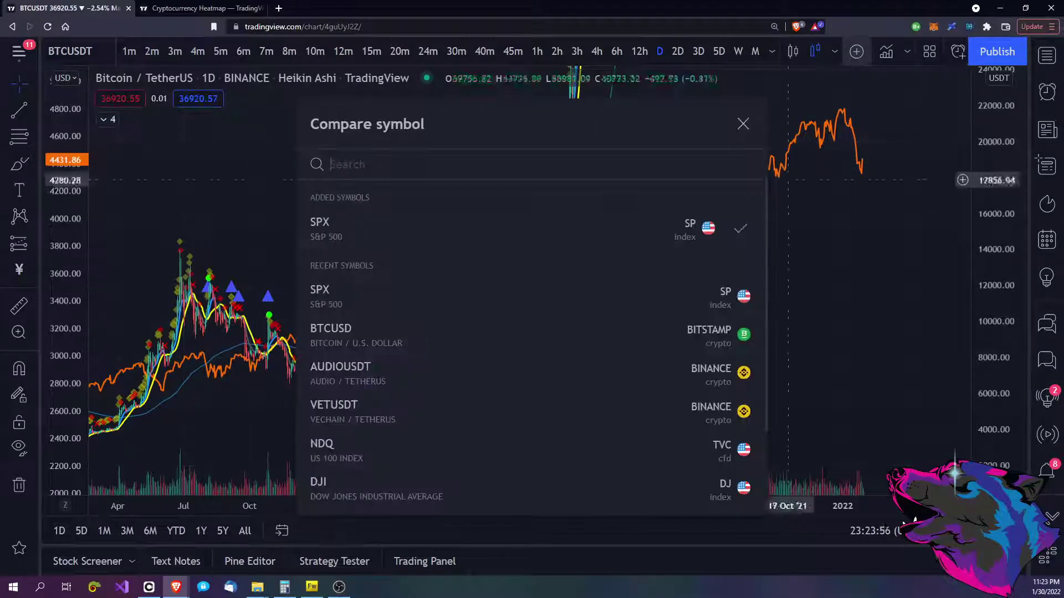
{"action": "left_click", "coordinate": [736, 234]}
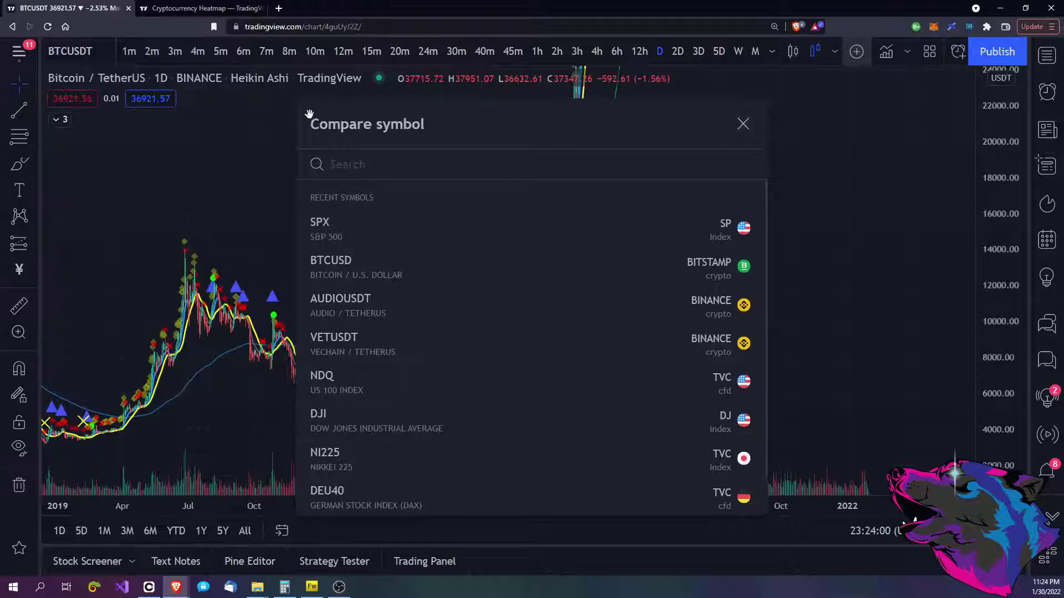
{"action": "mouse_move", "coordinate": [595, 256]}
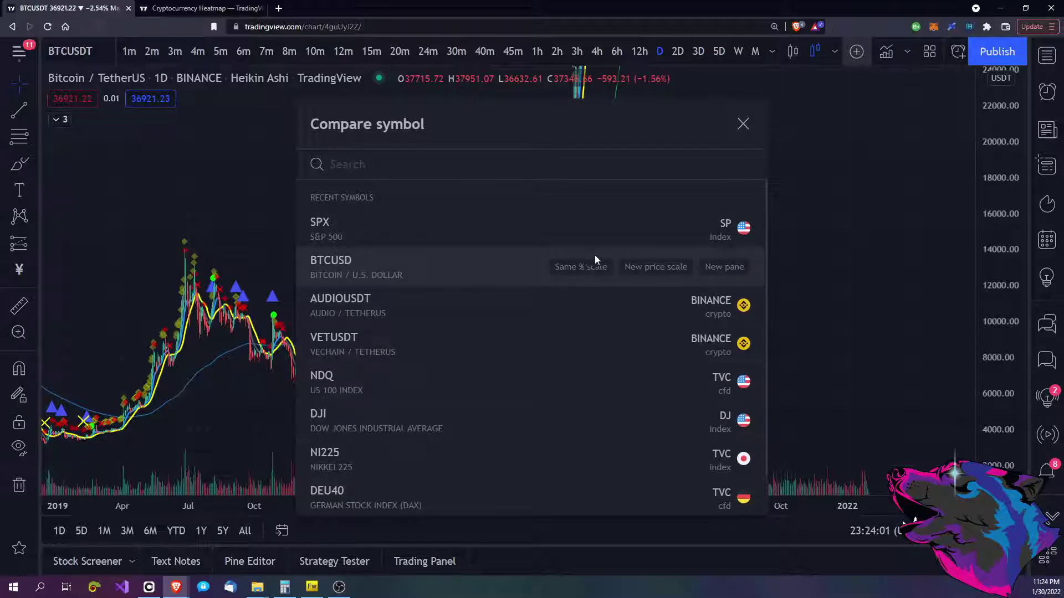
{"action": "left_click", "coordinate": [742, 124]}
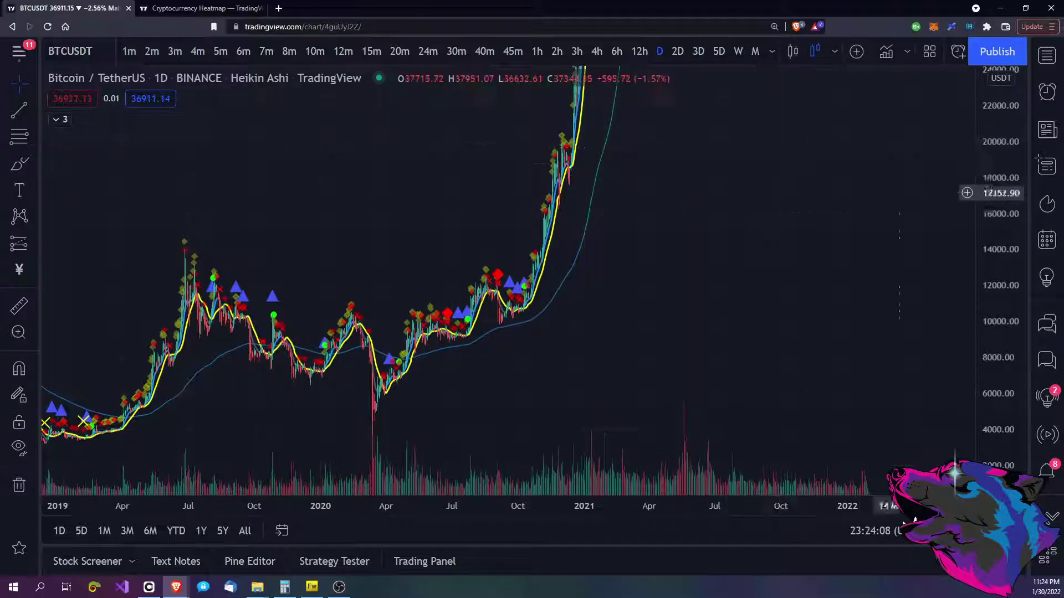
Switch Bitcoin's price axis to a logarithmic scale and auto-fit it to show the full move from 2019 to 2022
{"action": "key", "text": "alt+l"}
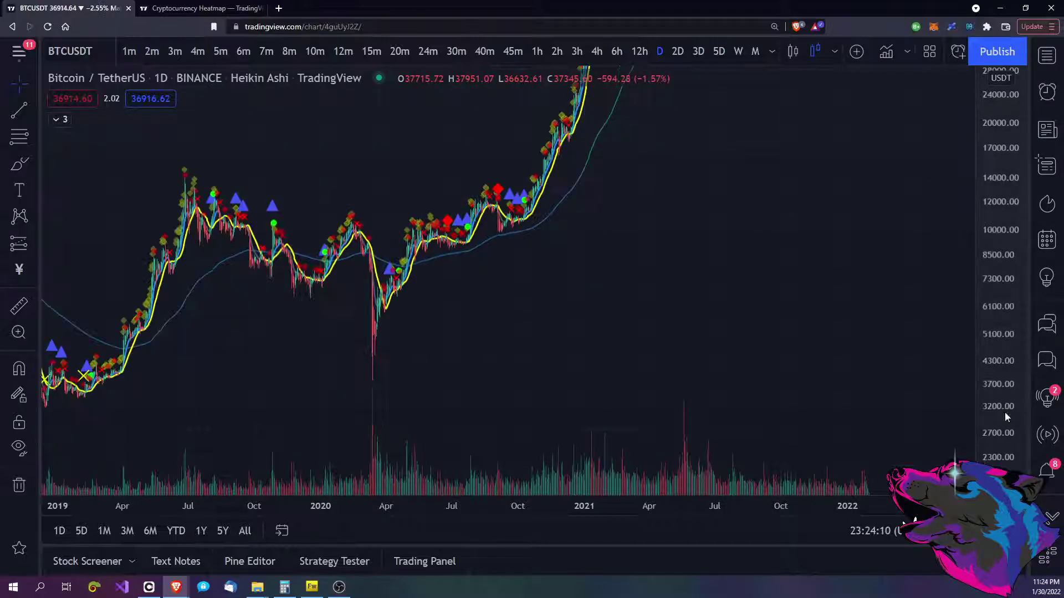
{"action": "double_click", "coordinate": [996, 237]}
{"action": "mouse_move", "coordinate": [875, 289]}
{"action": "left_mouse_down"}
{"action": "mouse_move", "coordinate": [864, 244]}
{"action": "mouse_move", "coordinate": [859, 283]}
{"action": "left_mouse_up"}
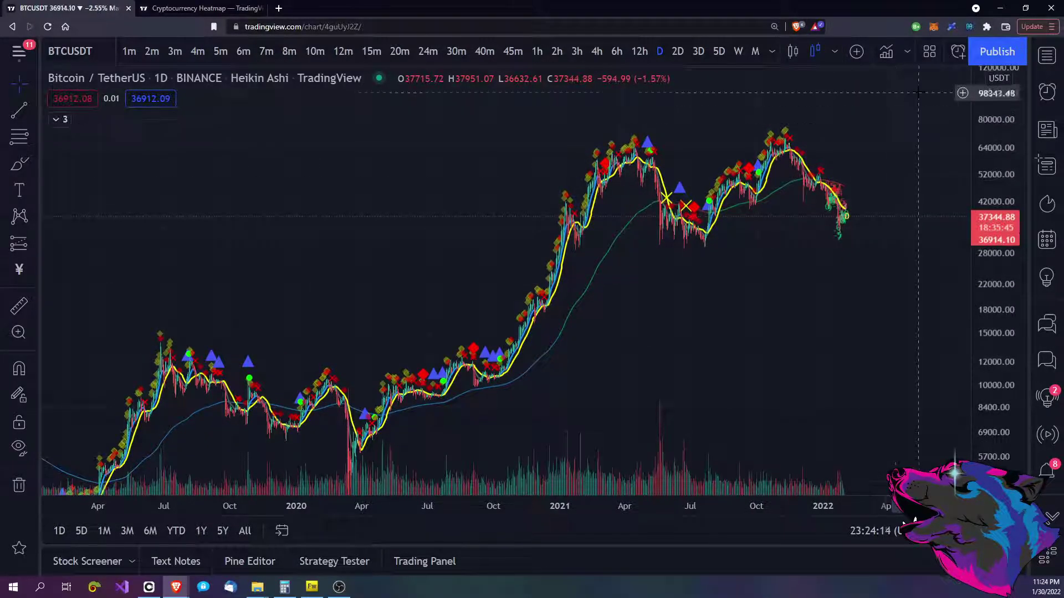
Look over the multi-chart layout choices and layout sync options, leaving the single-chart layout in place
{"action": "left_click", "coordinate": [963, 54]}
{"action": "left_click", "coordinate": [962, 54]}
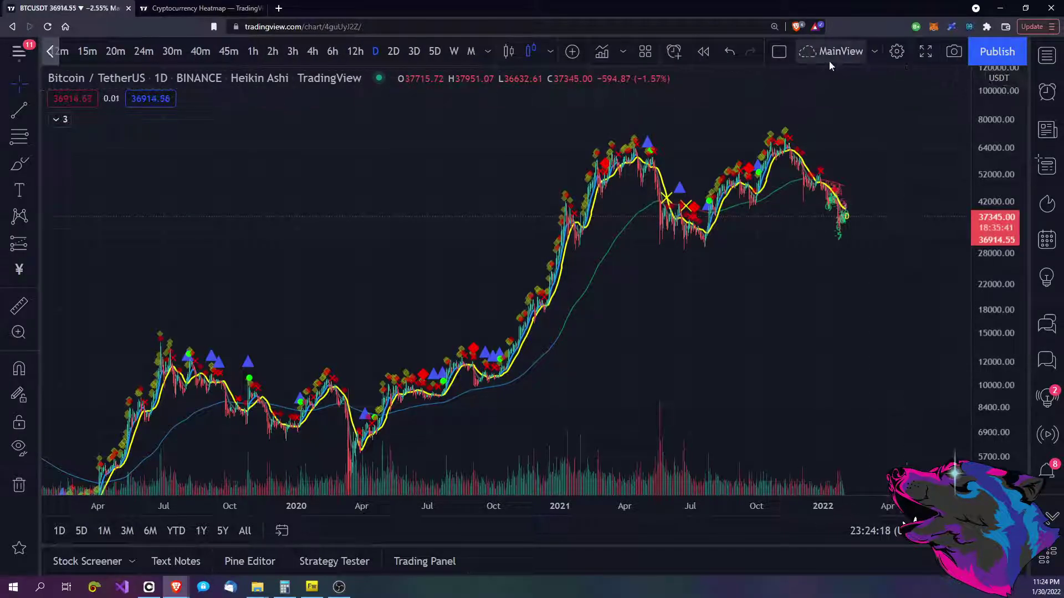
{"action": "left_click", "coordinate": [779, 52]}
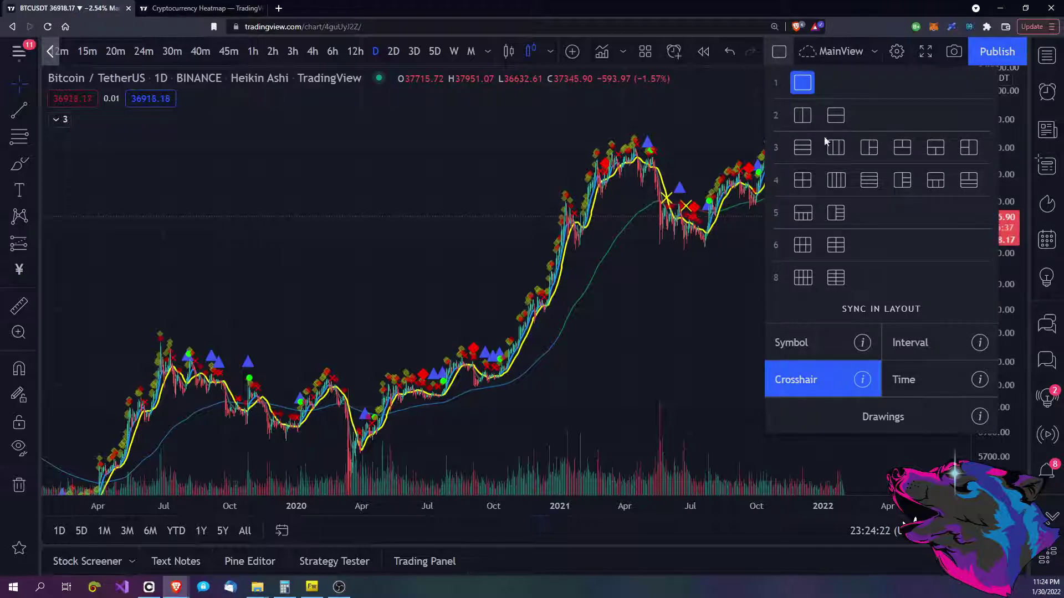
{"action": "left_click", "coordinate": [690, 322]}
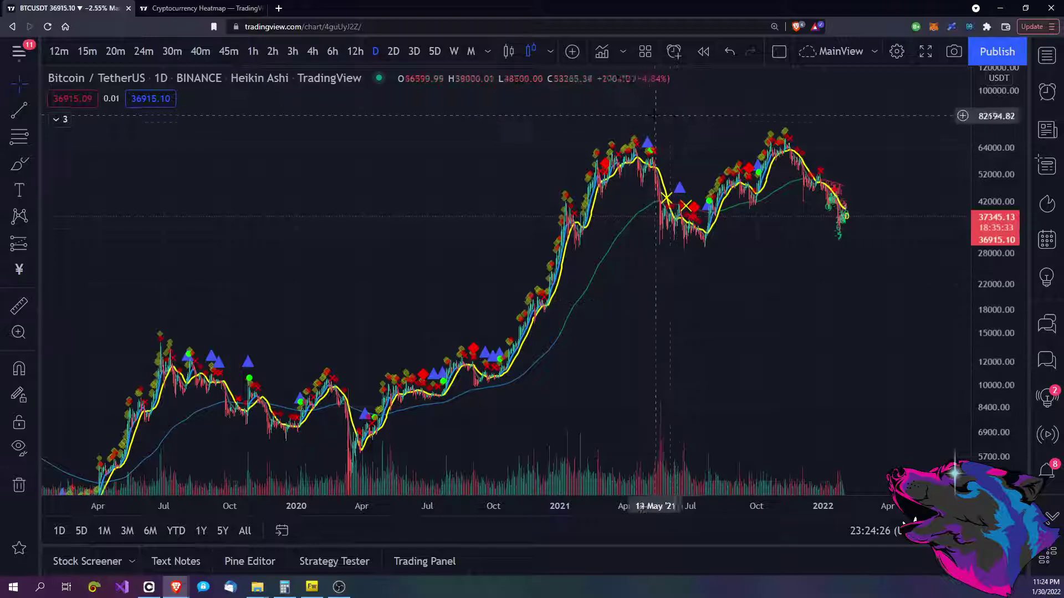
Review the favorite indicators and the invite-only scripts in the indicator library
{"action": "left_click", "coordinate": [603, 54]}
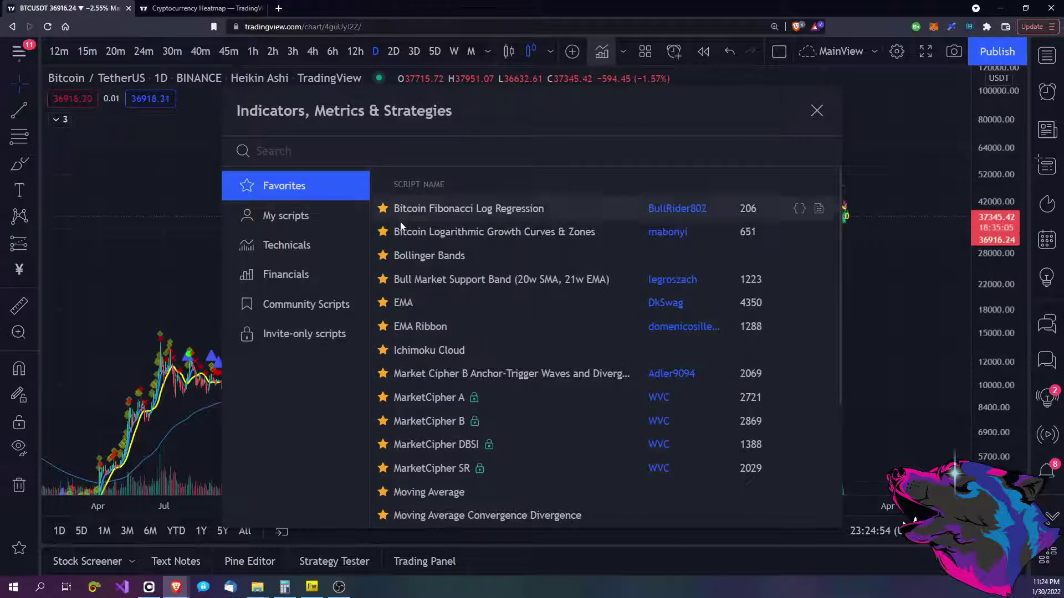
{"action": "scroll", "coordinate": [523, 319], "scroll_direction": "down", "scroll_amount": 3}
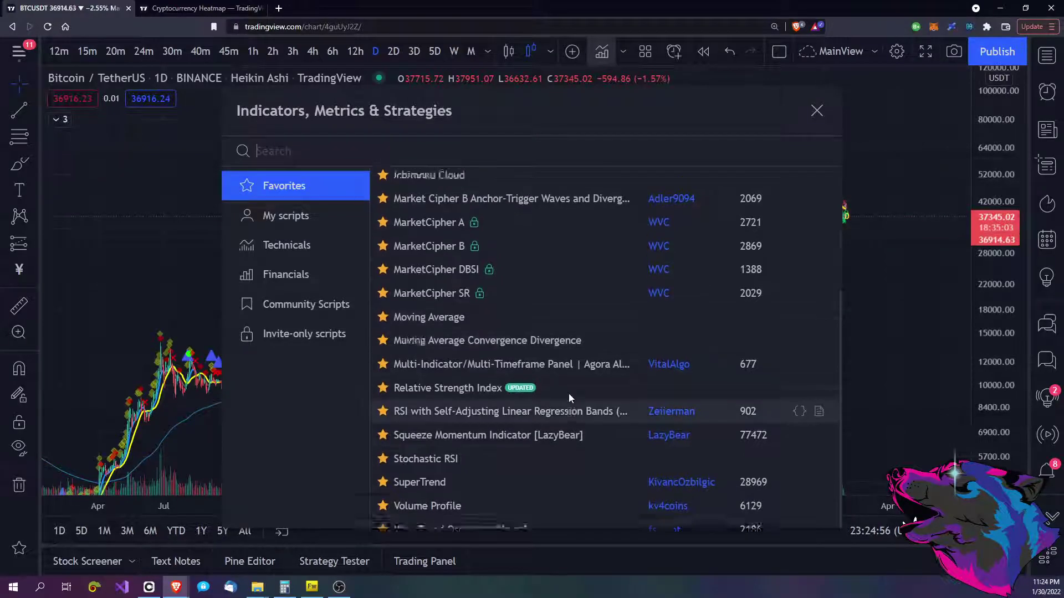
{"action": "scroll", "coordinate": [568, 378], "scroll_direction": "up", "scroll_amount": 3}
{"action": "scroll", "coordinate": [537, 250], "scroll_direction": "down", "scroll_amount": 3}
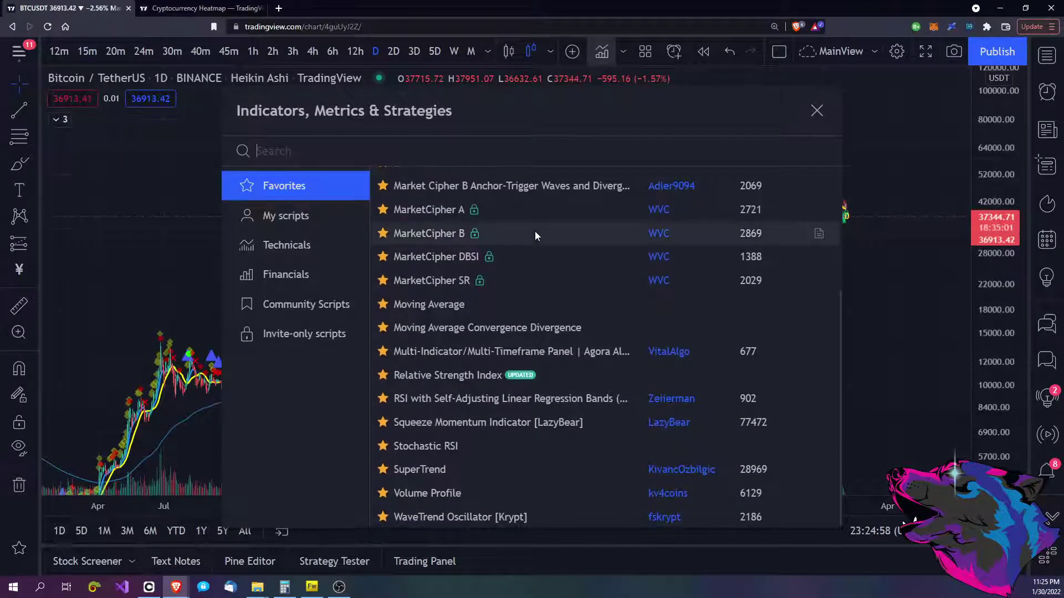
{"action": "scroll", "coordinate": [535, 231], "scroll_direction": "up", "scroll_amount": 3}
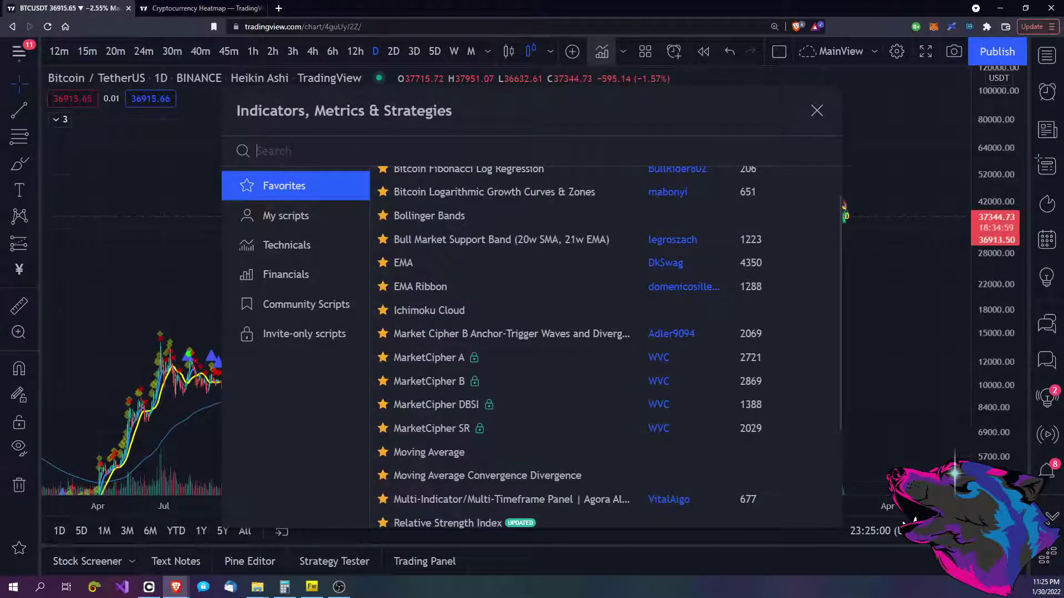
{"action": "left_click", "coordinate": [291, 334]}
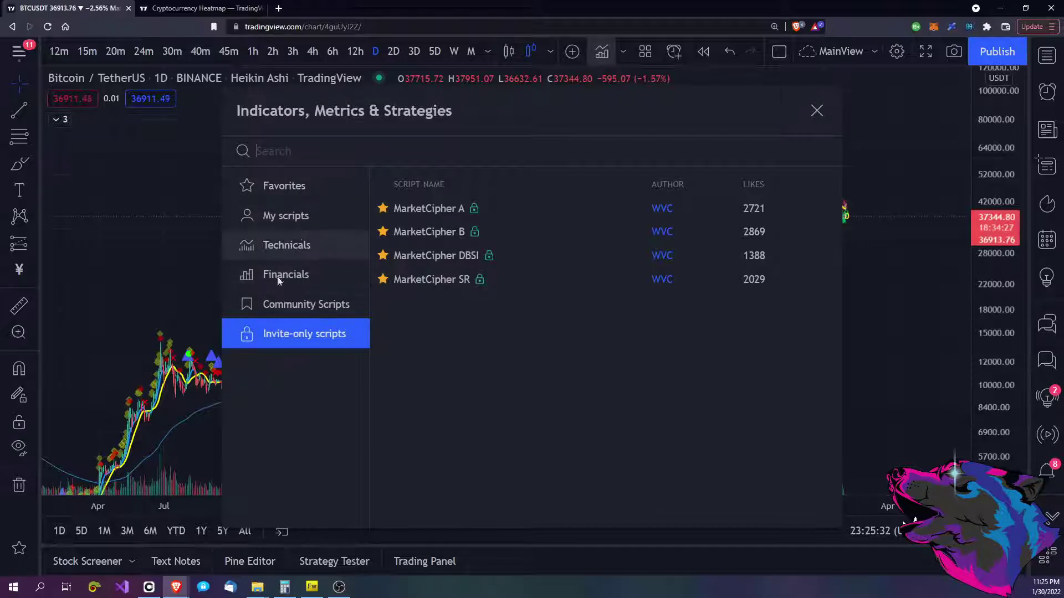
Browse the built-in technical indicators and add Moving Average Convergence Divergence to the Bitcoin chart
{"action": "left_click", "coordinate": [304, 244]}
{"action": "scroll", "coordinate": [607, 297], "scroll_direction": "down", "scroll_amount": 10}
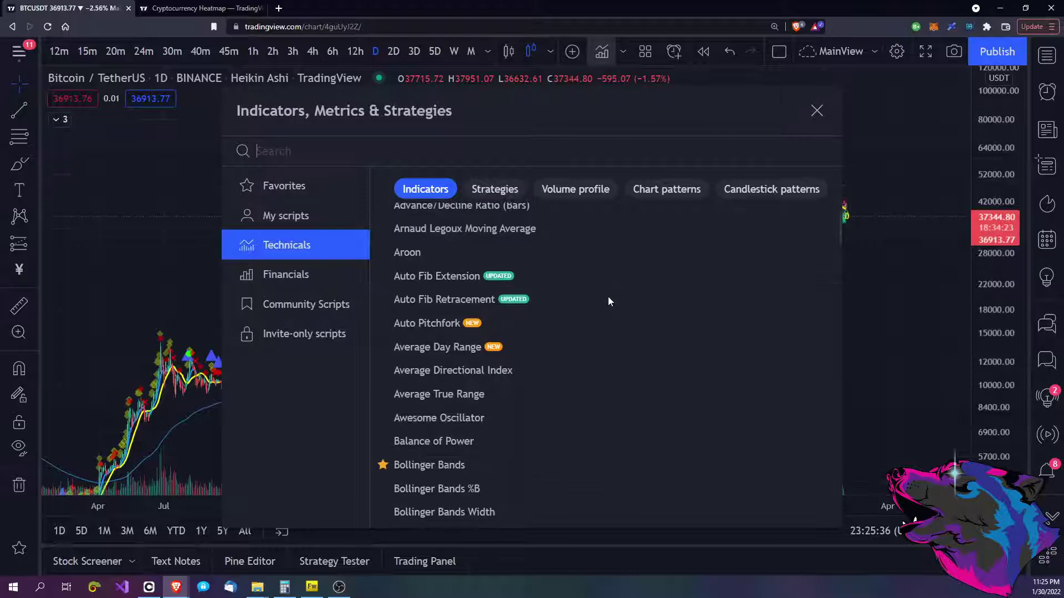
{"action": "scroll", "coordinate": [611, 287], "scroll_direction": "down", "scroll_amount": 10}
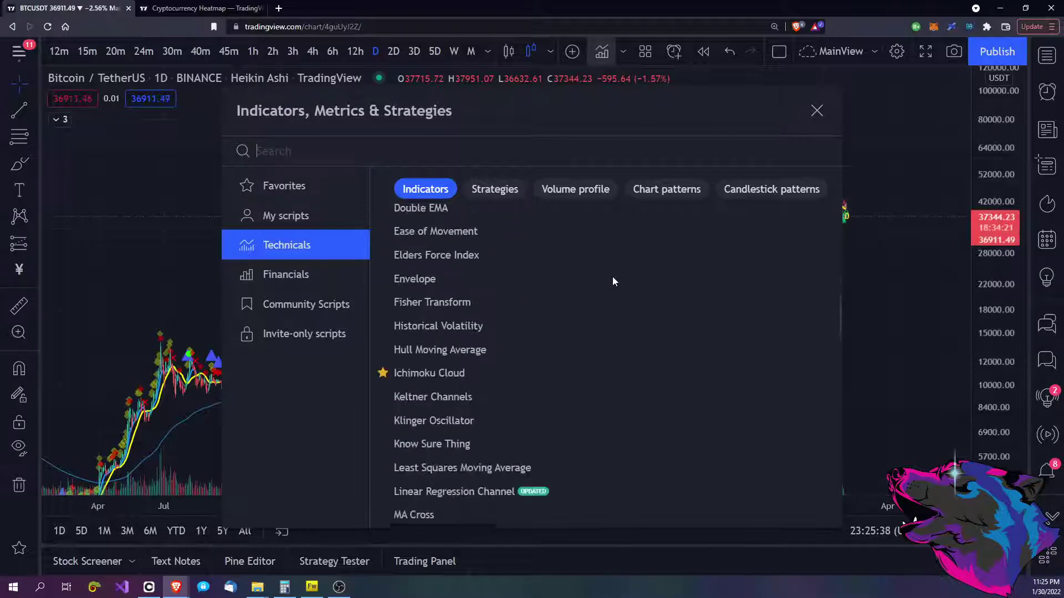
{"action": "scroll", "coordinate": [613, 281], "scroll_direction": "down", "scroll_amount": 8}
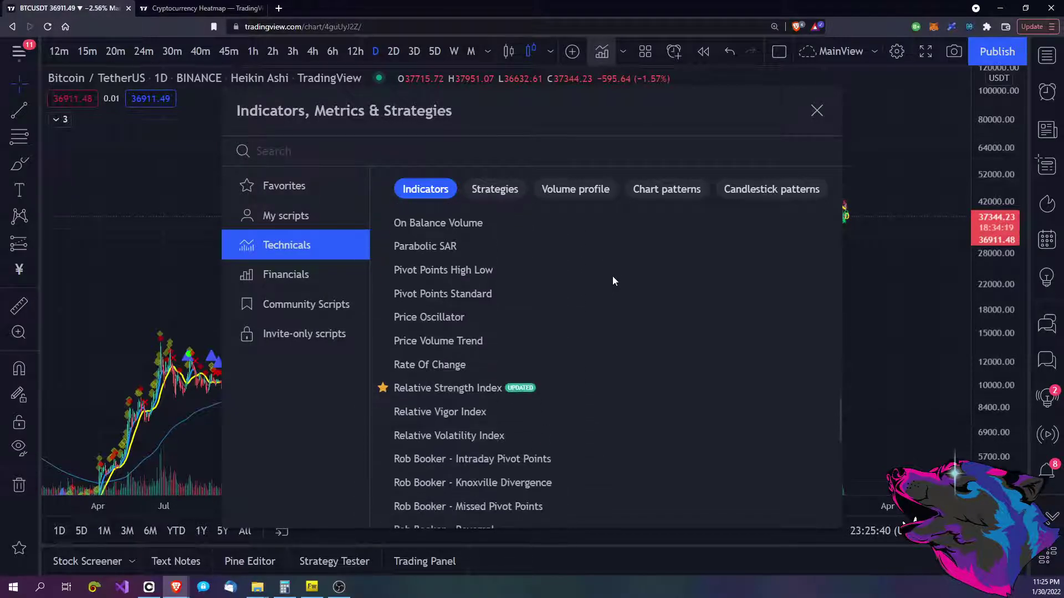
{"action": "scroll", "coordinate": [616, 278], "scroll_direction": "down", "scroll_amount": 5}
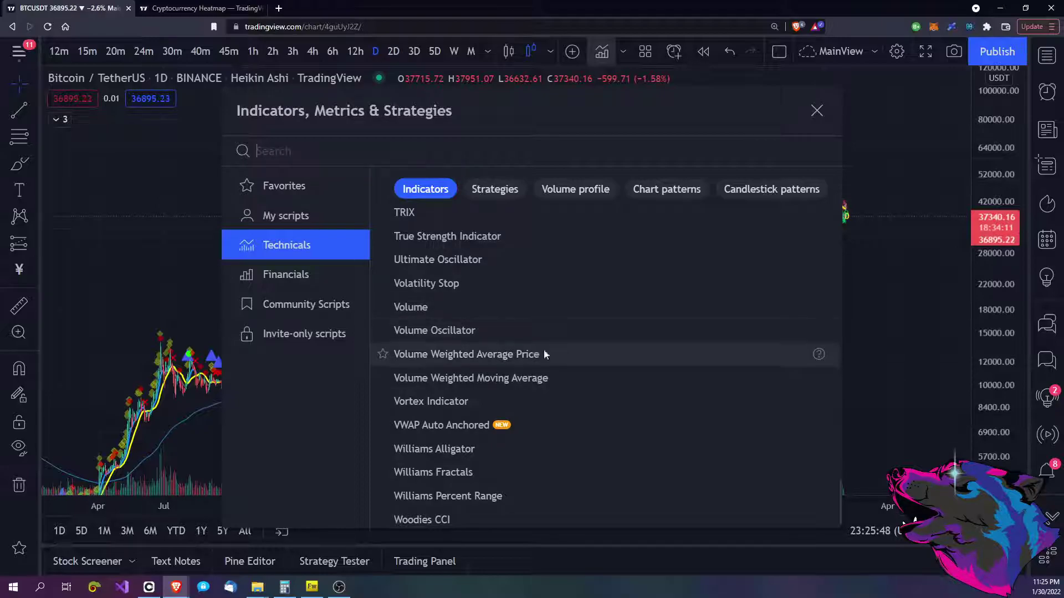
{"action": "scroll", "coordinate": [567, 361], "scroll_direction": "down", "scroll_amount": 1}
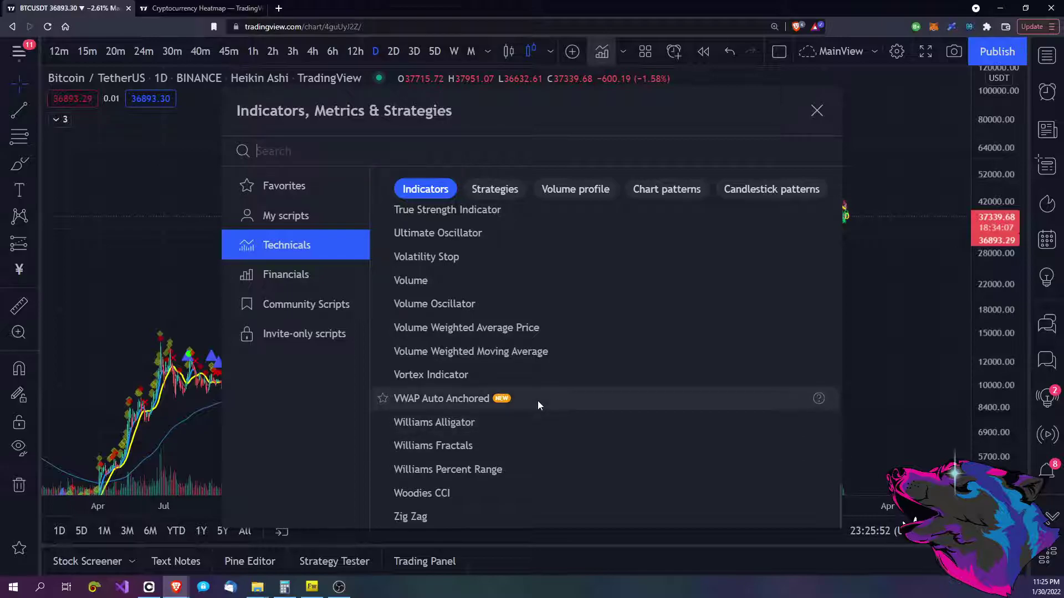
{"action": "scroll", "coordinate": [531, 339], "scroll_direction": "up", "scroll_amount": 6}
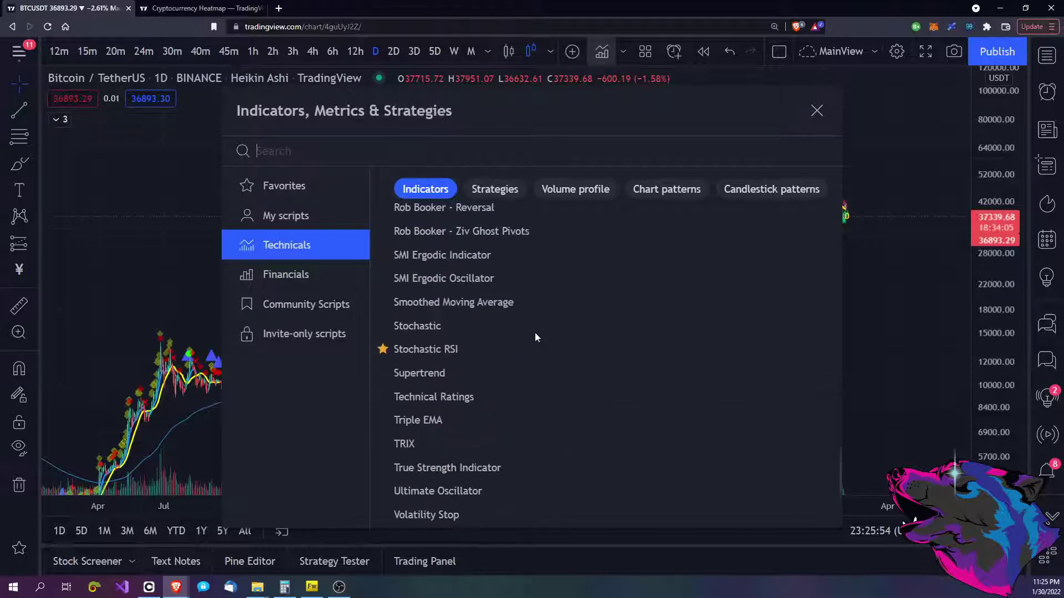
{"action": "scroll", "coordinate": [618, 343], "scroll_direction": "up", "scroll_amount": 3}
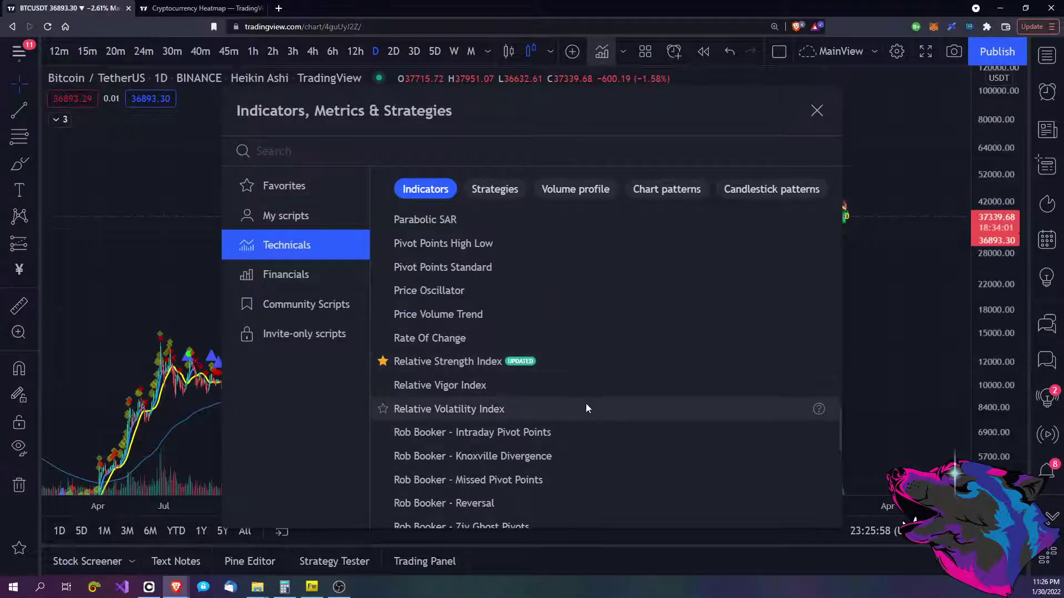
{"action": "scroll", "coordinate": [584, 358], "scroll_direction": "up", "scroll_amount": 1}
{"action": "scroll", "coordinate": [585, 359], "scroll_direction": "up", "scroll_amount": 3}
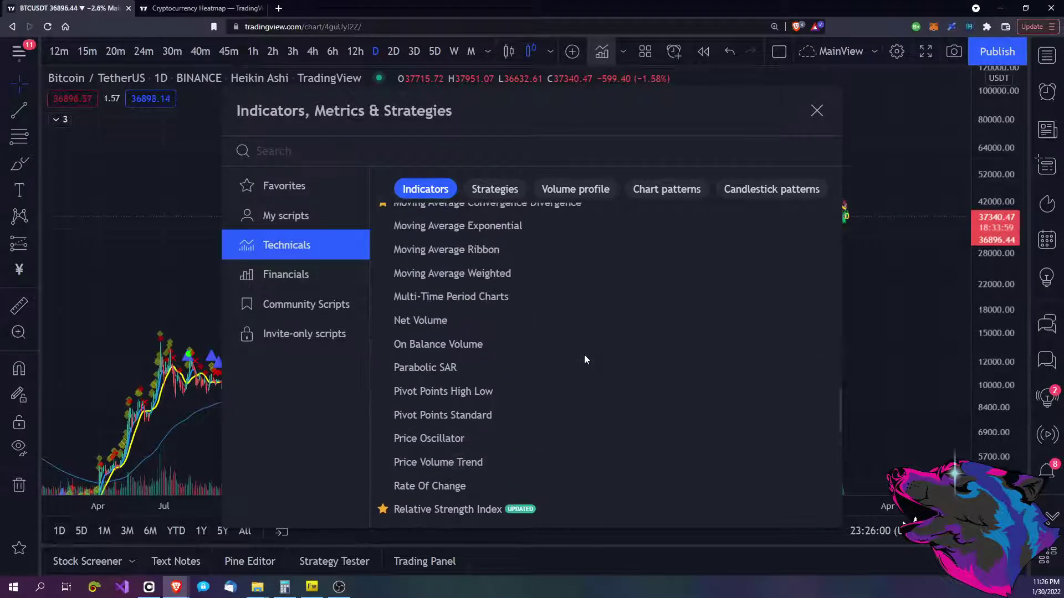
{"action": "scroll", "coordinate": [585, 358], "scroll_direction": "up", "scroll_amount": 2}
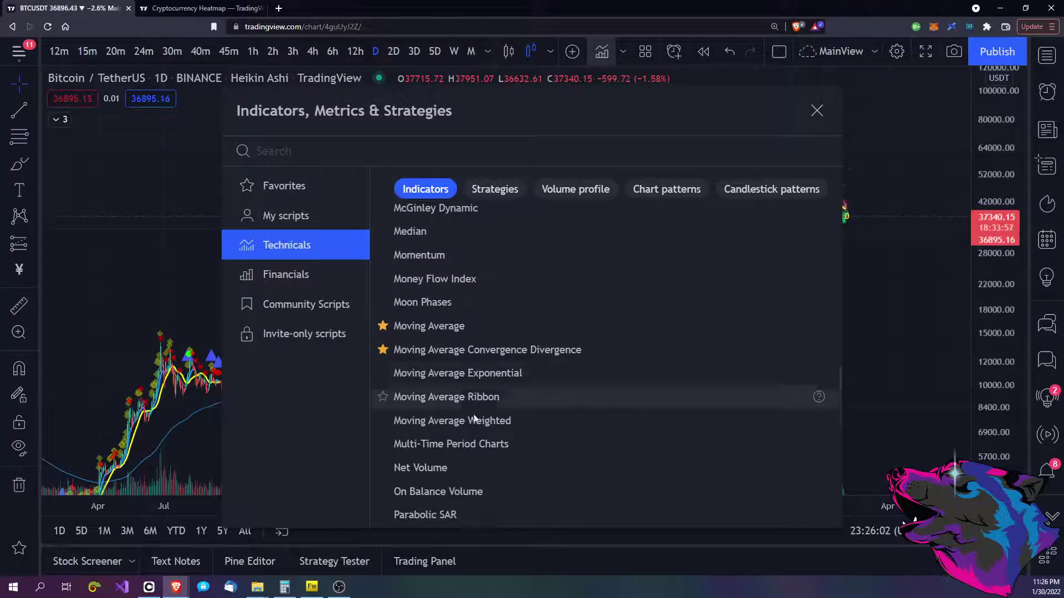
{"action": "left_click", "coordinate": [449, 355]}
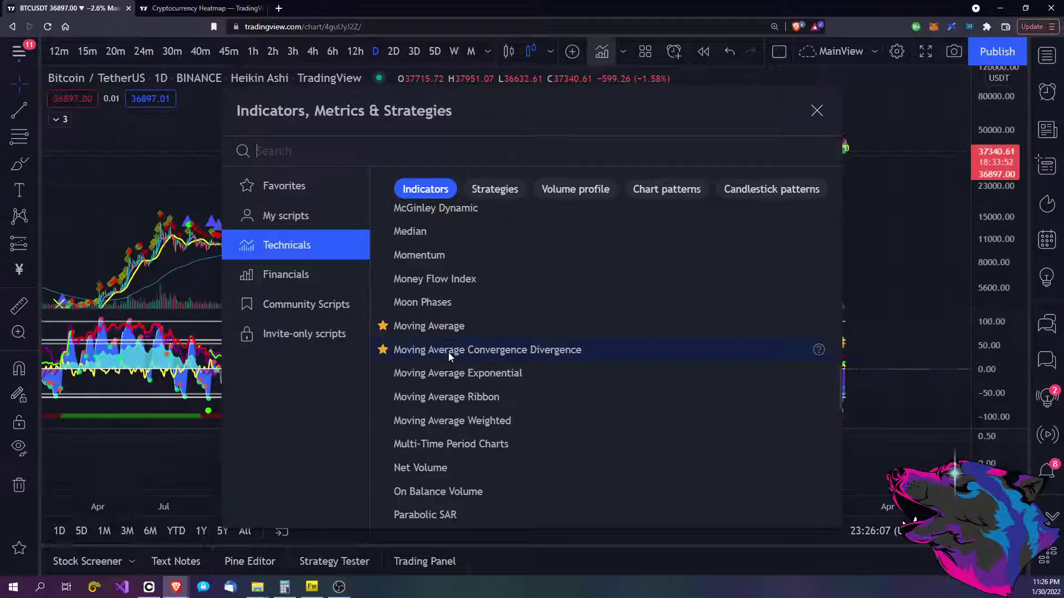
{"action": "left_click", "coordinate": [817, 111]}
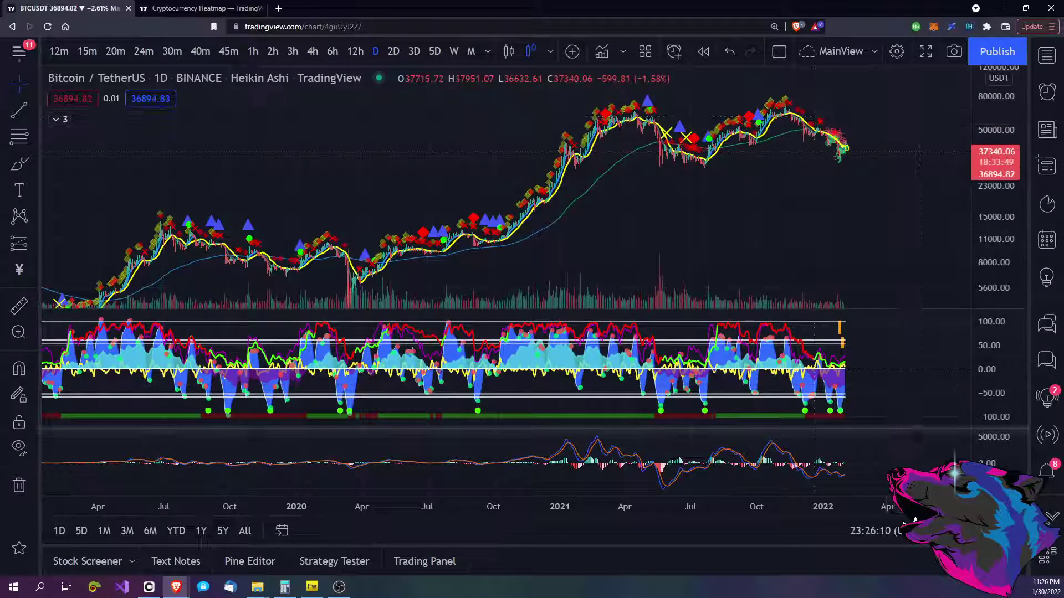
Stretch the MACD pane's vertical scale to examine it against recent price action, and remove the indicator from the chart
{"action": "left_click_drag", "start_coordinate": [993, 462], "coordinate": [992, 427]}
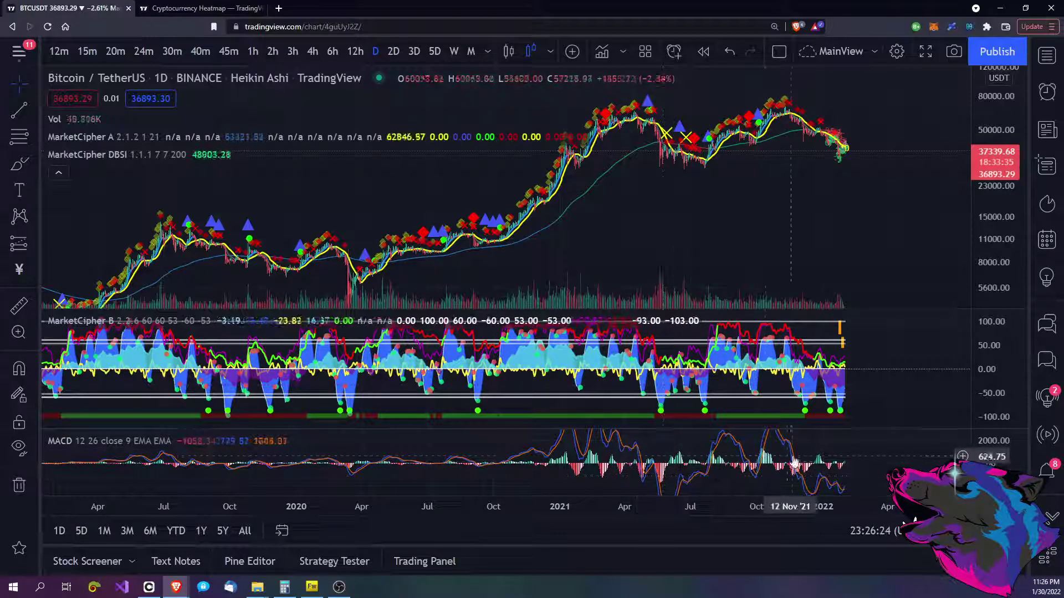
{"action": "mouse_move", "coordinate": [999, 462]}
{"action": "left_mouse_down"}
{"action": "mouse_move", "coordinate": [997, 440]}
{"action": "mouse_move", "coordinate": [996, 463]}
{"action": "left_mouse_up"}
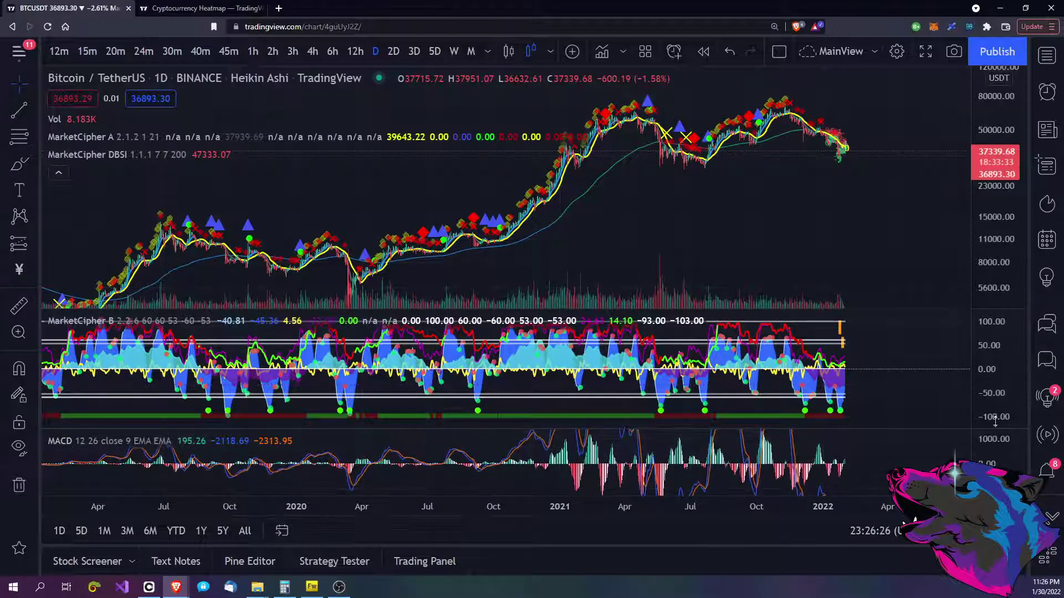
{"action": "scroll", "coordinate": [925, 466], "scroll_direction": "up", "scroll_amount": 1}
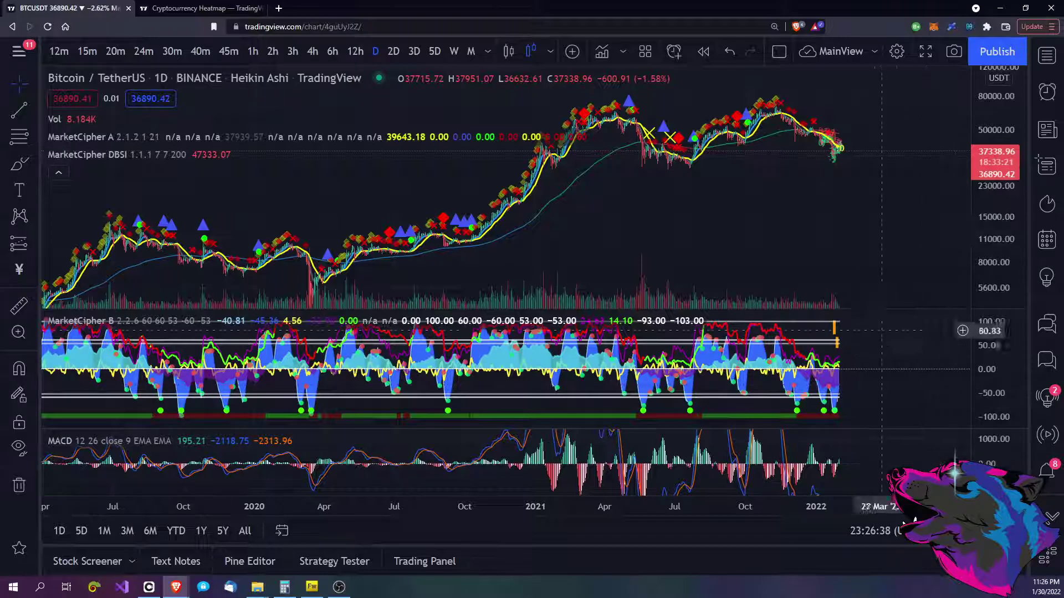
{"action": "scroll", "coordinate": [858, 244], "scroll_direction": "up", "scroll_amount": 4}
{"action": "scroll", "coordinate": [847, 215], "scroll_direction": "up", "scroll_amount": 3}
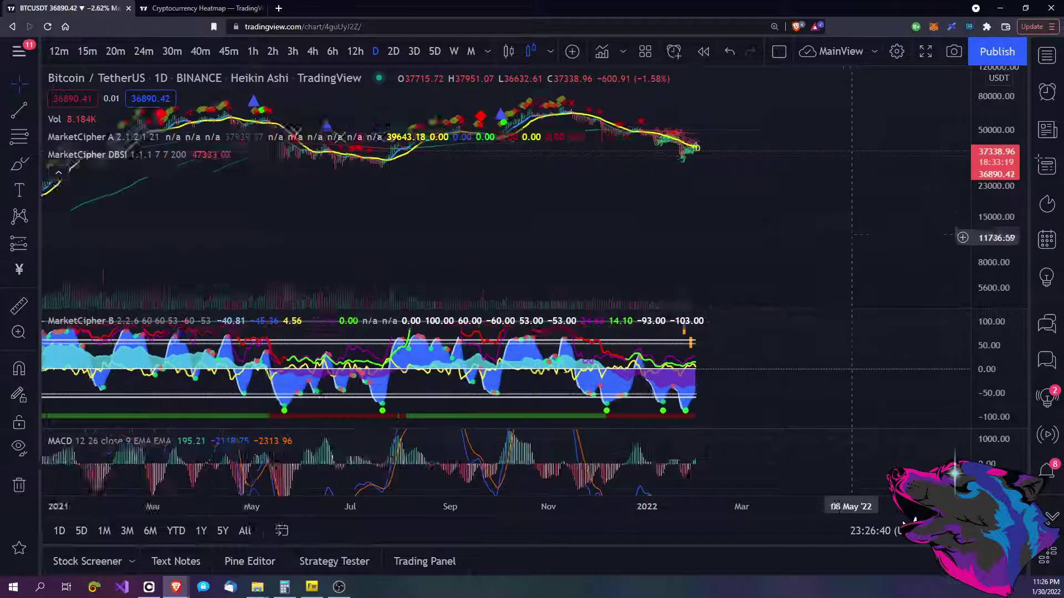
{"action": "left_click_drag", "start_coordinate": [416, 216], "coordinate": [791, 217]}
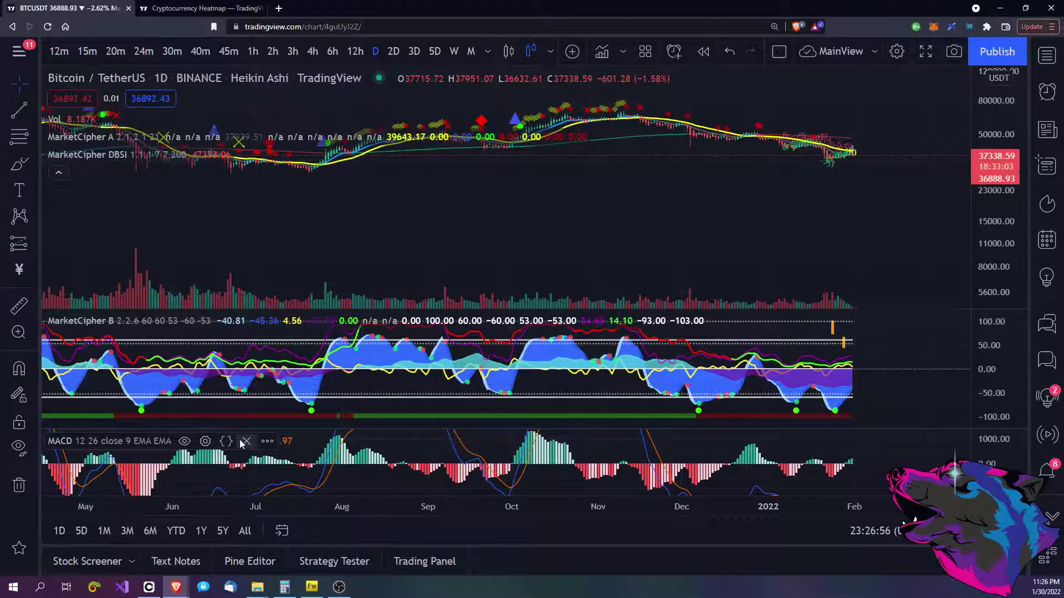
{"action": "left_click", "coordinate": [246, 441]}
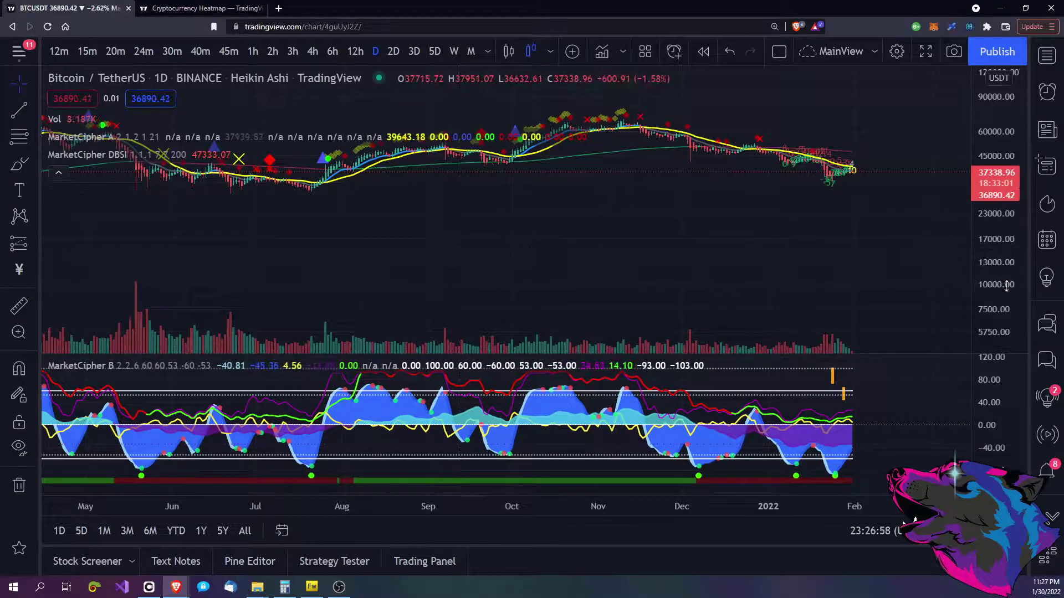
Stretch Bitcoin's price axis to enlarge the recent candles and collapse the indicator legend
{"action": "left_click_drag", "start_coordinate": [995, 244], "coordinate": [994, 183]}
{"action": "key", "text": "alt+r"}
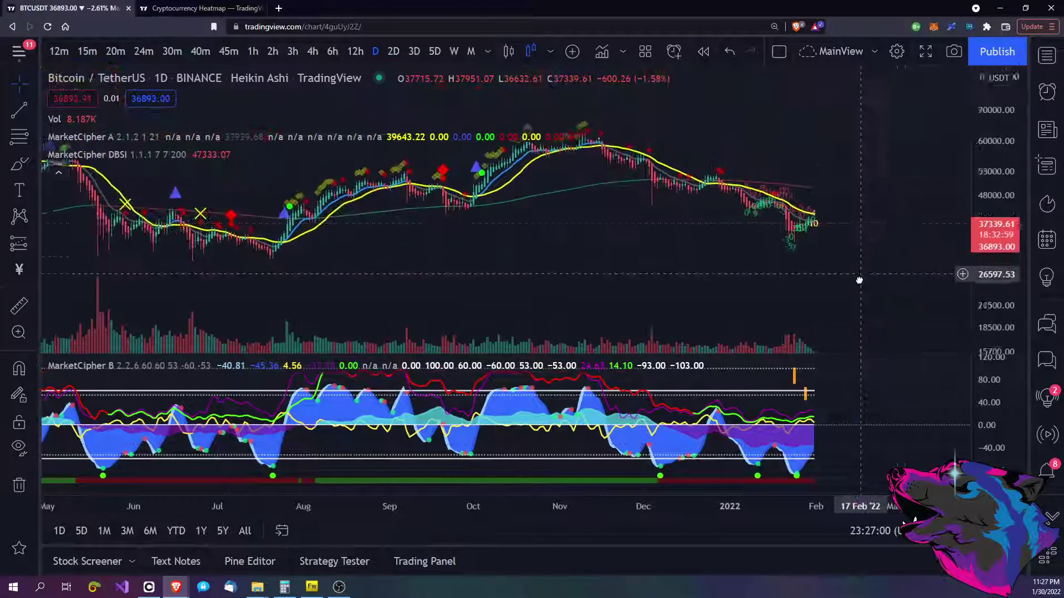
{"action": "left_click", "coordinate": [58, 173]}
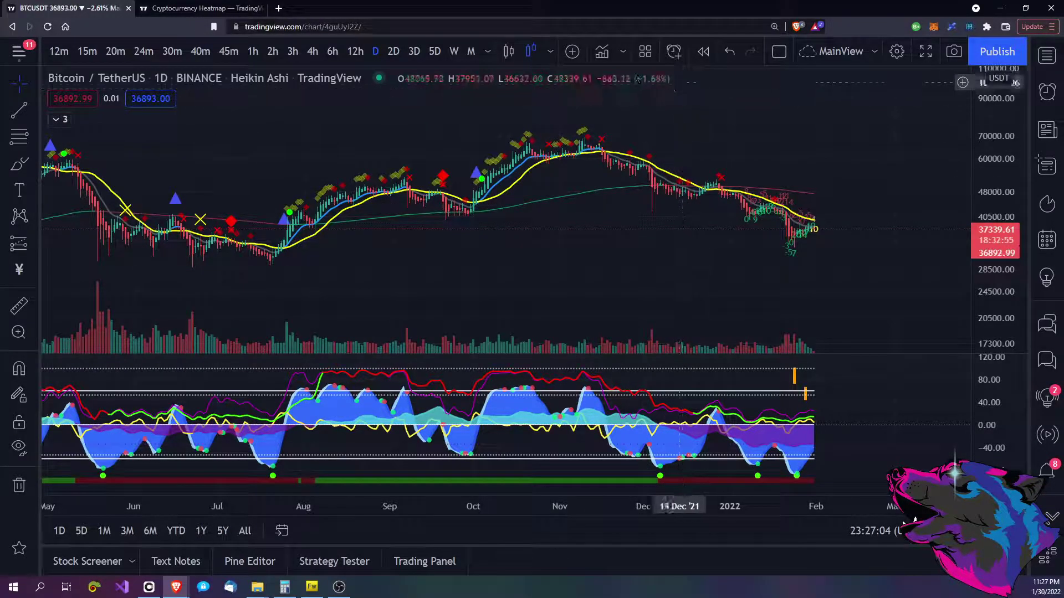
Review the favorite indicators list and the default indicator templates
{"action": "left_click", "coordinate": [620, 52]}
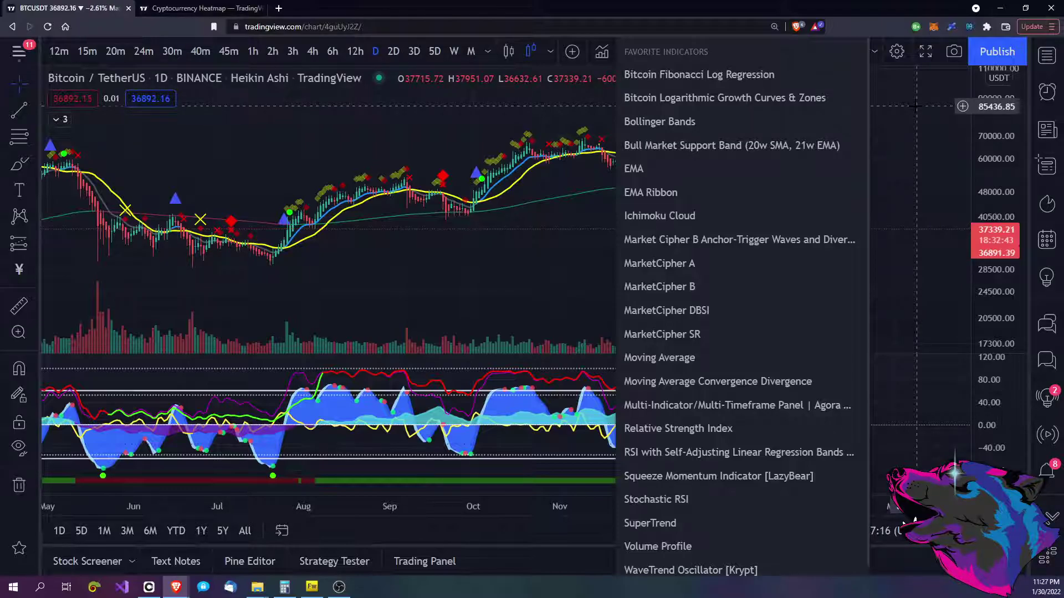
{"action": "left_click", "coordinate": [757, 98]}
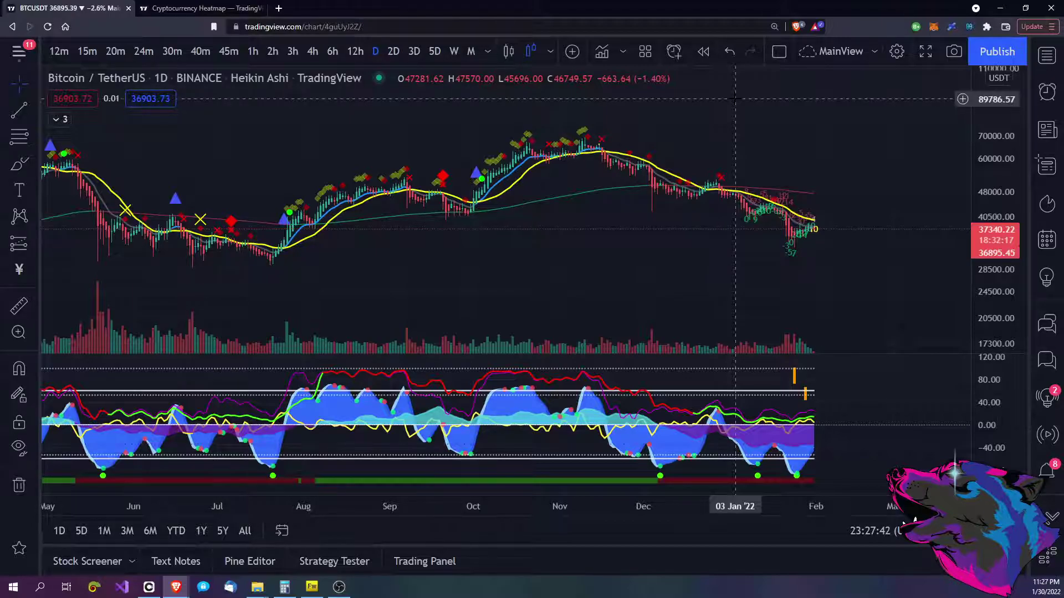
{"action": "left_click", "coordinate": [646, 54]}
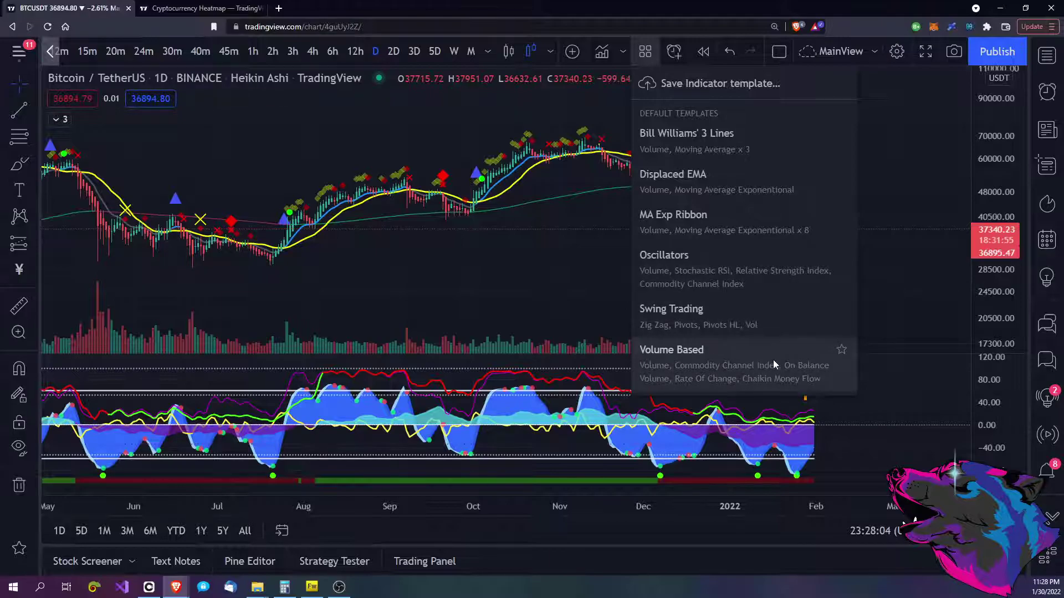
Review the new-alert settings for BTCUSDT, from condition and trigger frequency to alert actions and message, without creating the alert
{"action": "left_click", "coordinate": [677, 50]}
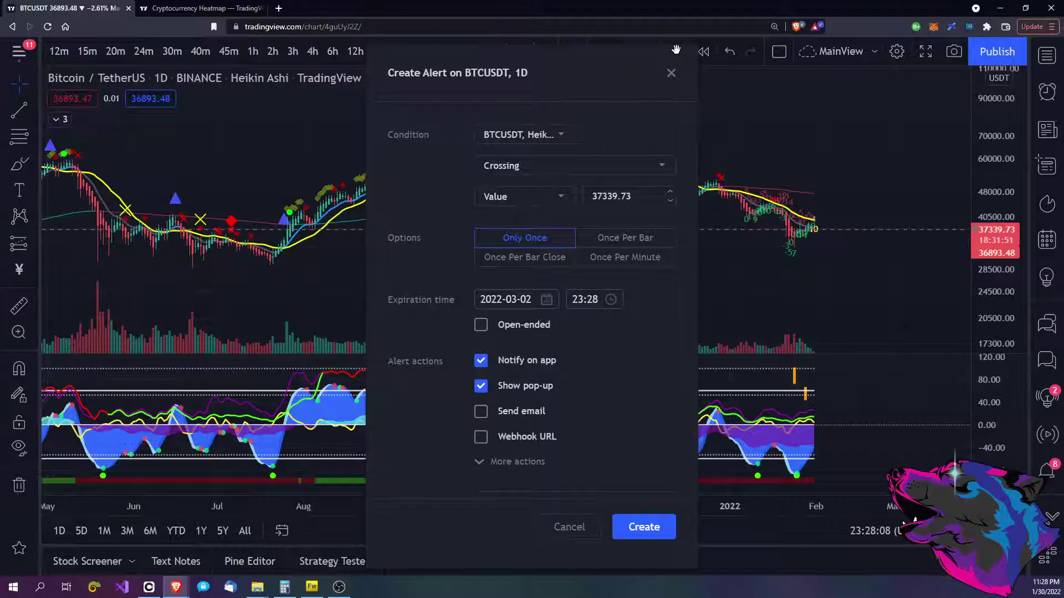
{"action": "left_click", "coordinate": [672, 76]}
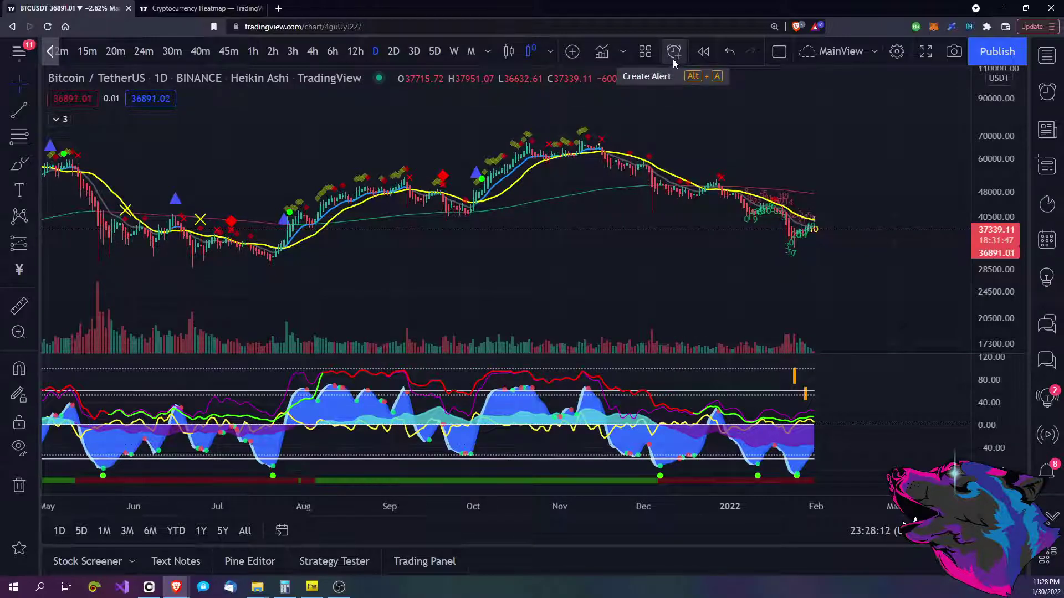
{"action": "left_click", "coordinate": [673, 58]}
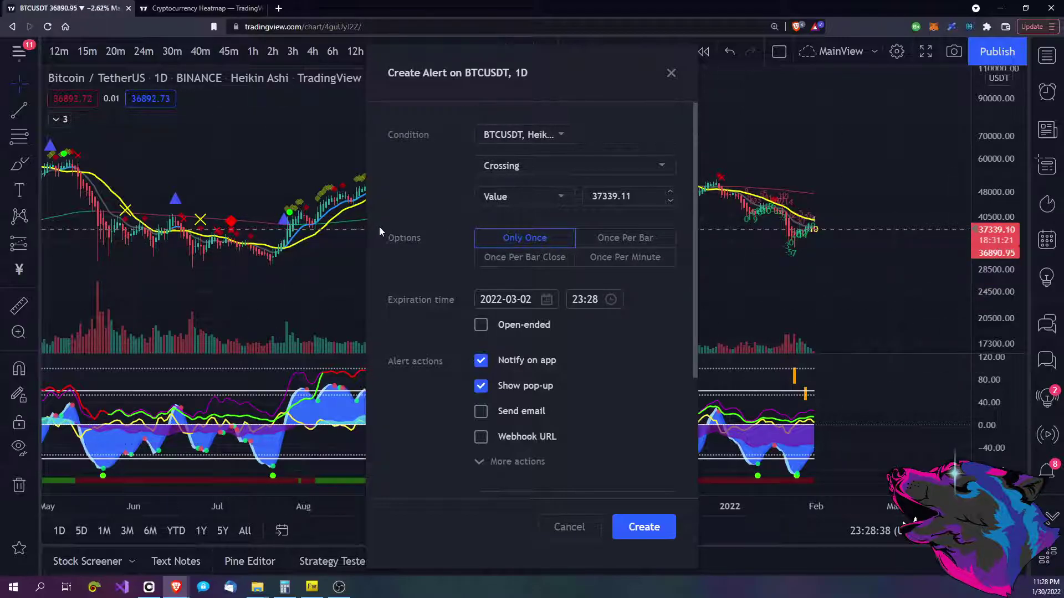
{"action": "scroll", "coordinate": [555, 367], "scroll_direction": "down", "scroll_amount": 3}
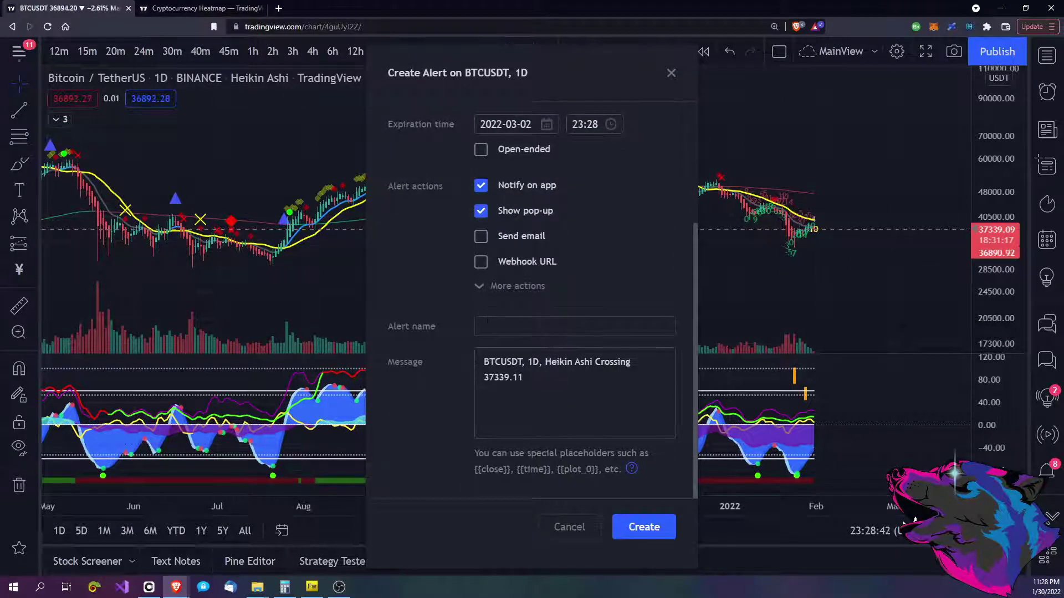
{"action": "scroll", "coordinate": [673, 340], "scroll_direction": "up", "scroll_amount": 3}
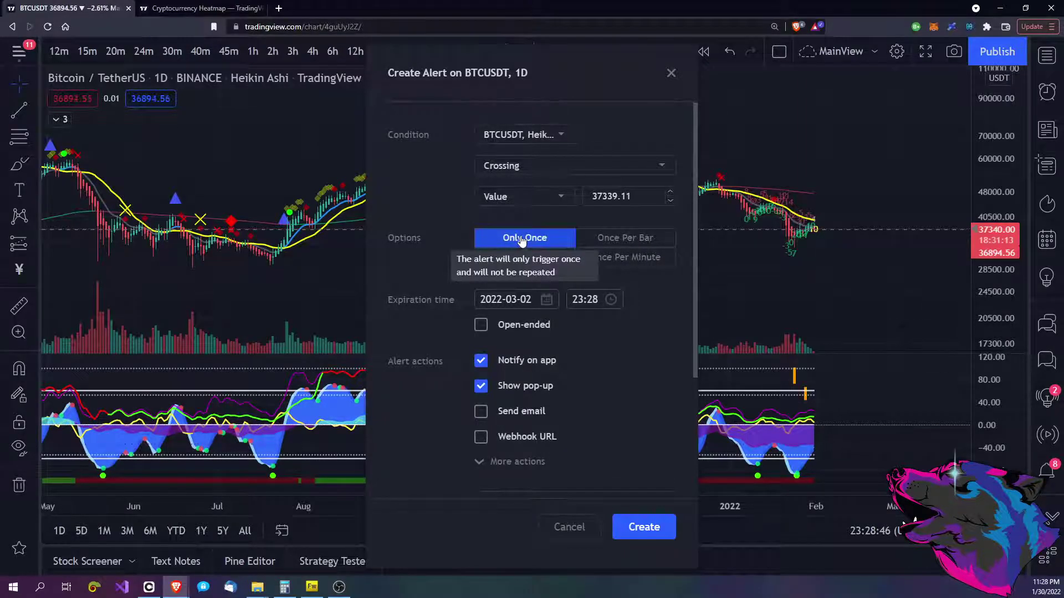
{"action": "left_click", "coordinate": [568, 530]}
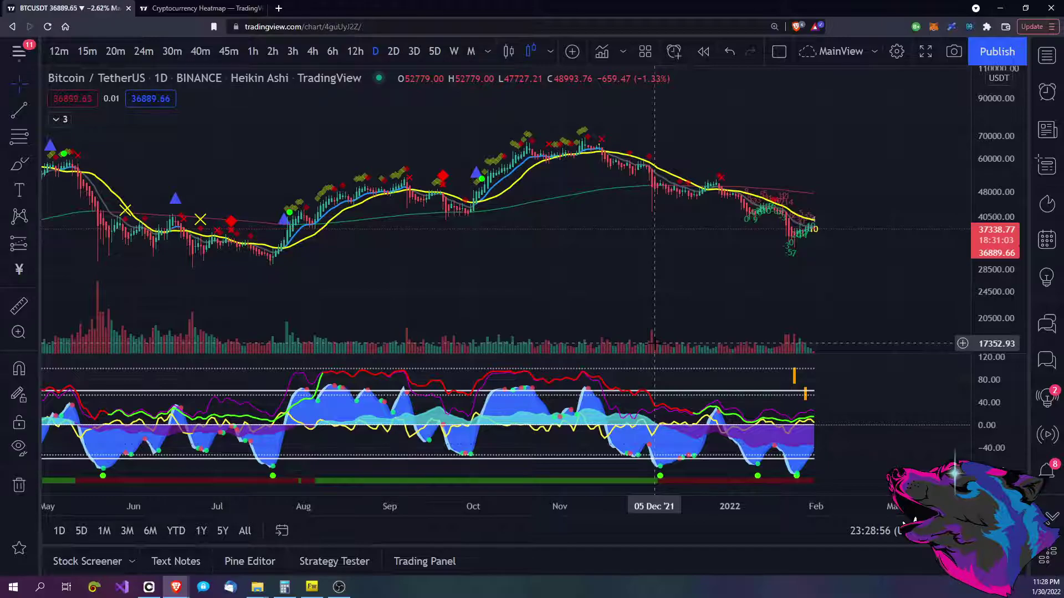
Try to start Bar Replay on the Heikin Ashi chart and consult the help article about its unsupported chart types
{"action": "scroll", "coordinate": [596, 271], "scroll_direction": "right", "scroll_amount": 3}
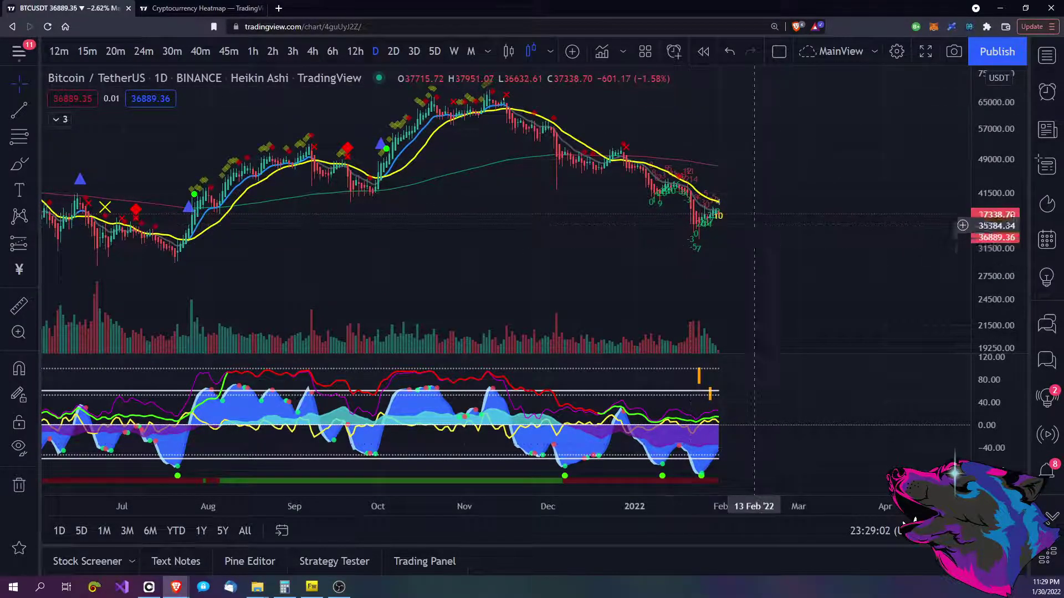
{"action": "left_click_drag", "start_coordinate": [770, 119], "coordinate": [773, 171]}
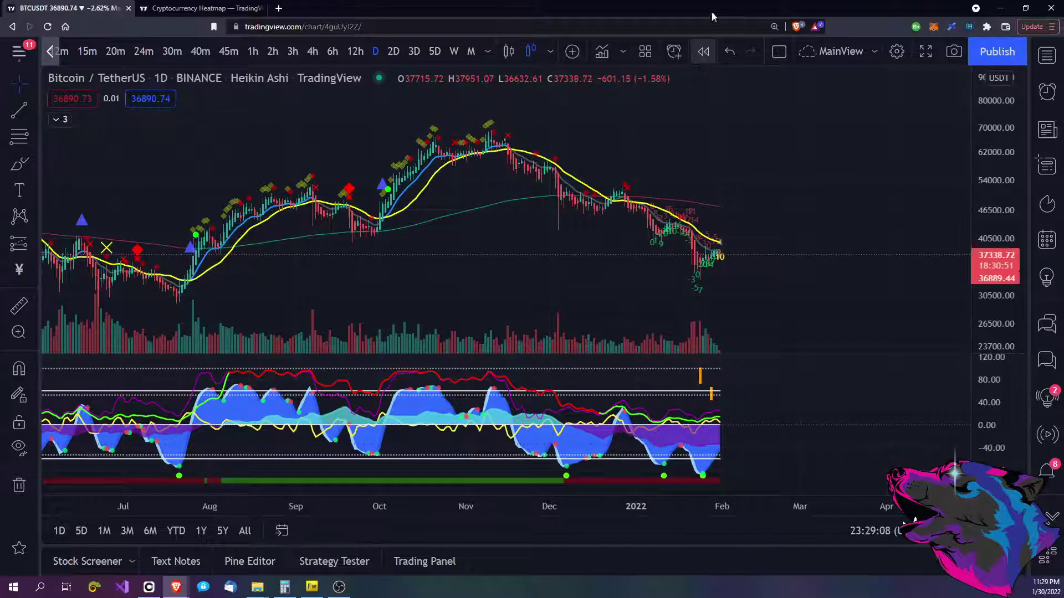
{"action": "left_click", "coordinate": [703, 54]}
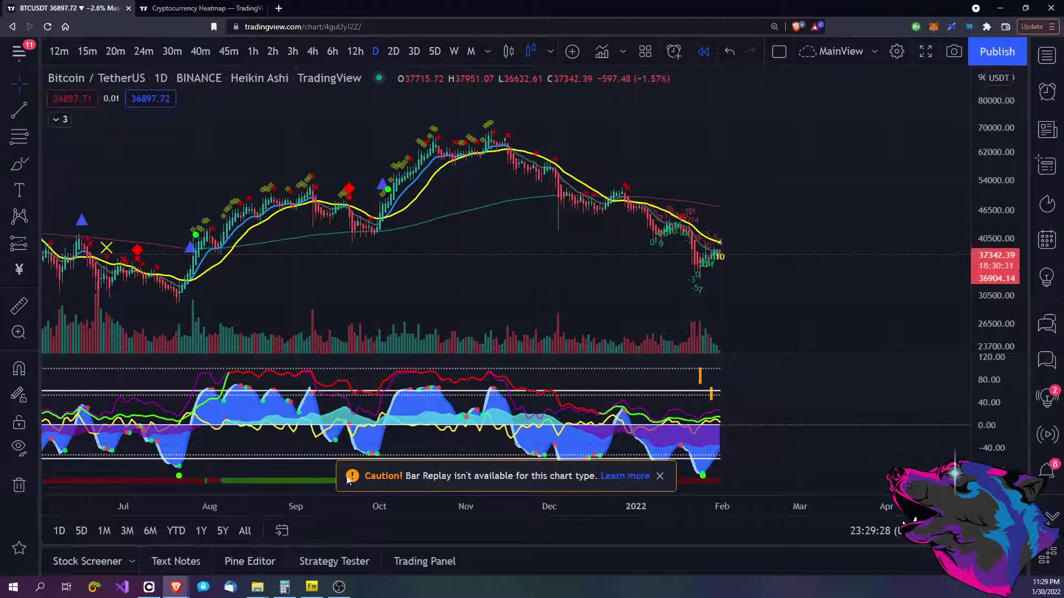
{"action": "left_click", "coordinate": [629, 477]}
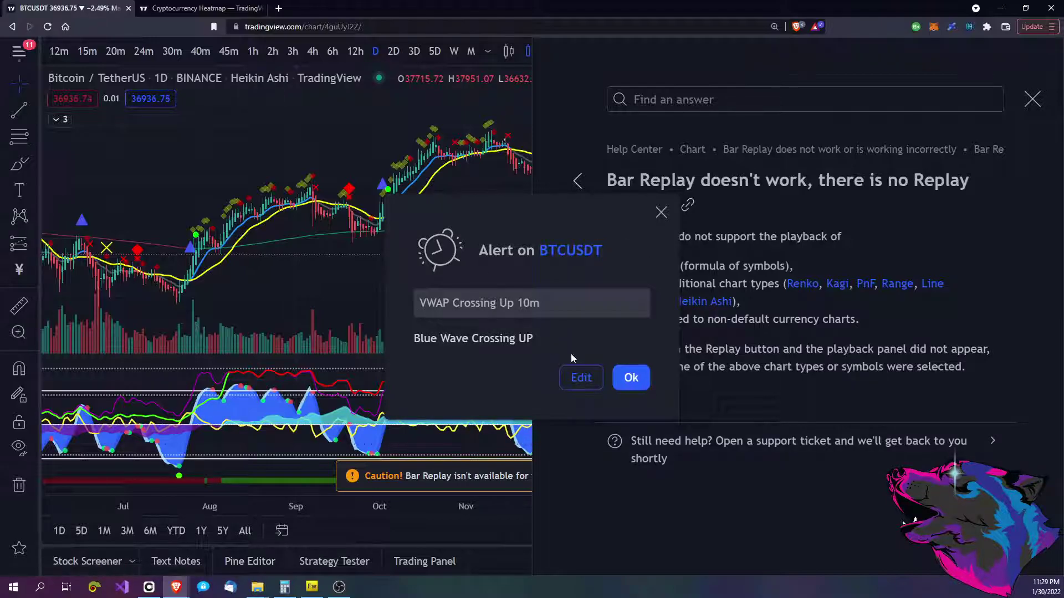
{"action": "left_click", "coordinate": [630, 378]}
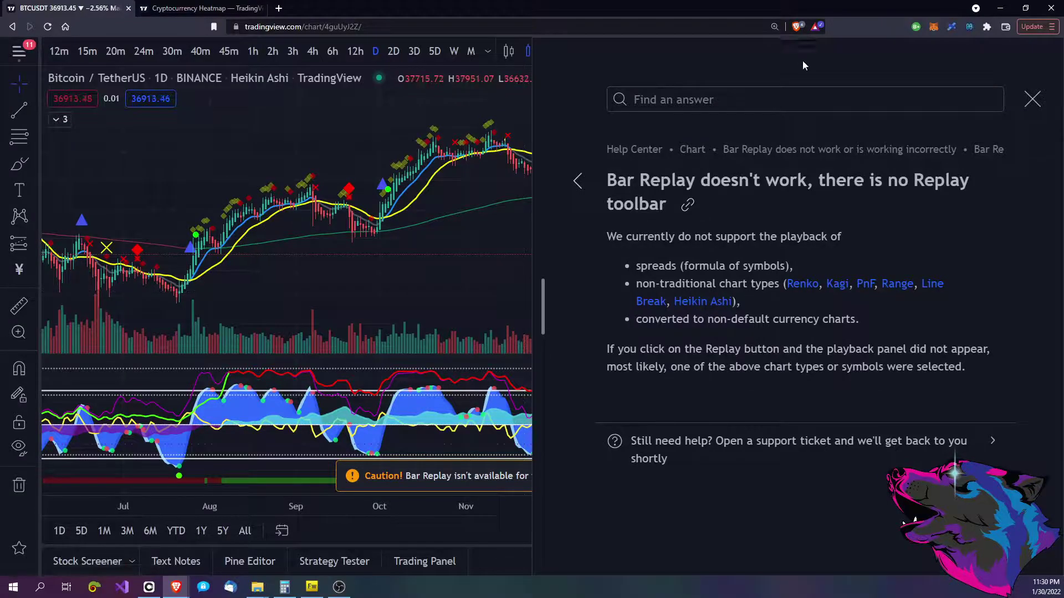
{"action": "left_click", "coordinate": [1031, 100]}
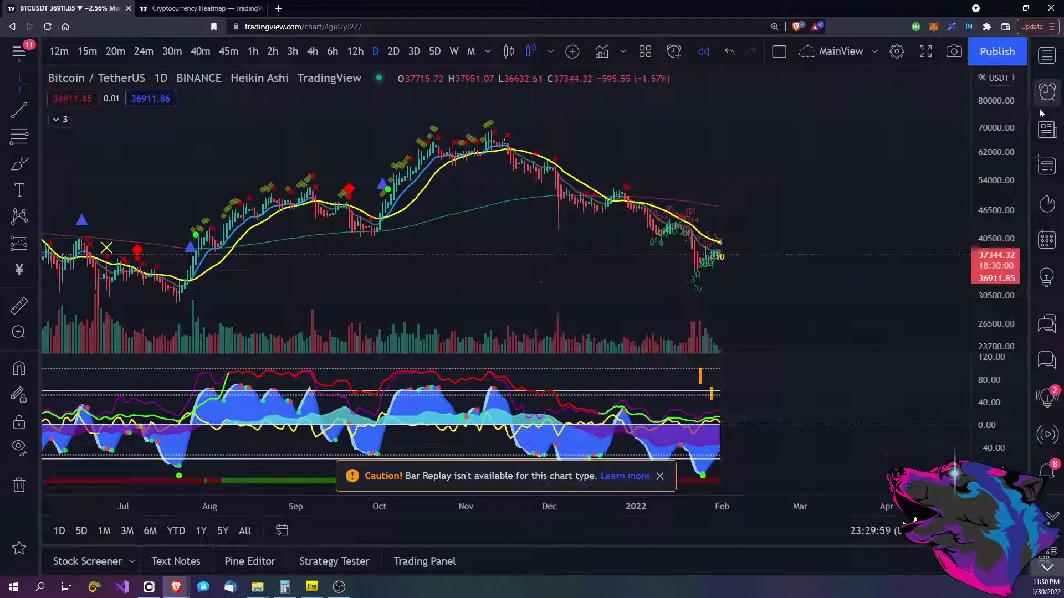
Switch the Bitcoin chart to regular candles and move the replay controls clear of the symbol legend
{"action": "left_click", "coordinate": [509, 52]}
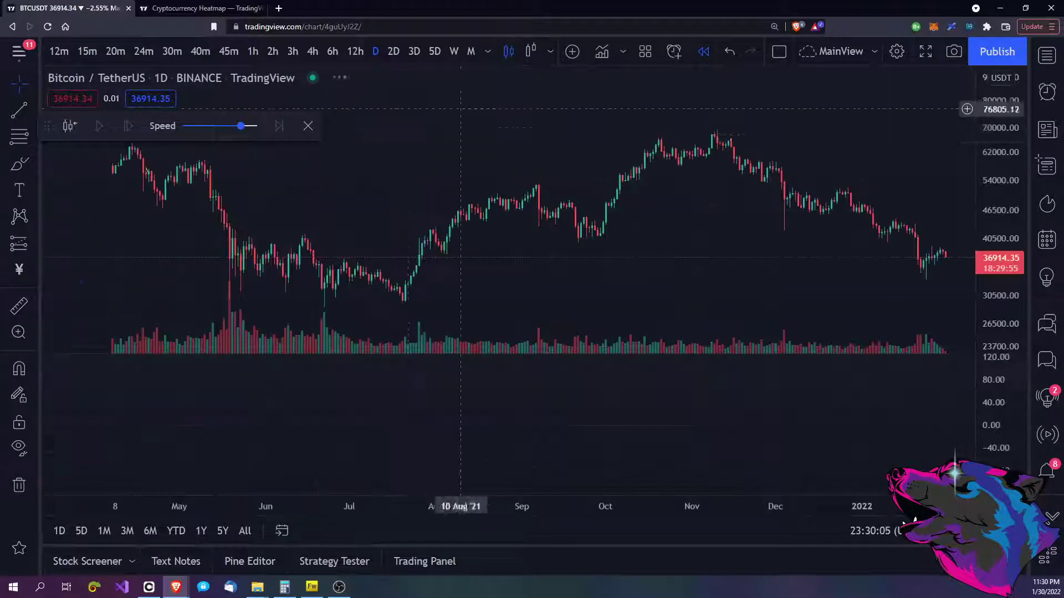
{"action": "left_click_drag", "start_coordinate": [49, 126], "coordinate": [358, 166]}
{"action": "left_click_drag", "start_coordinate": [381, 125], "coordinate": [317, 112]}
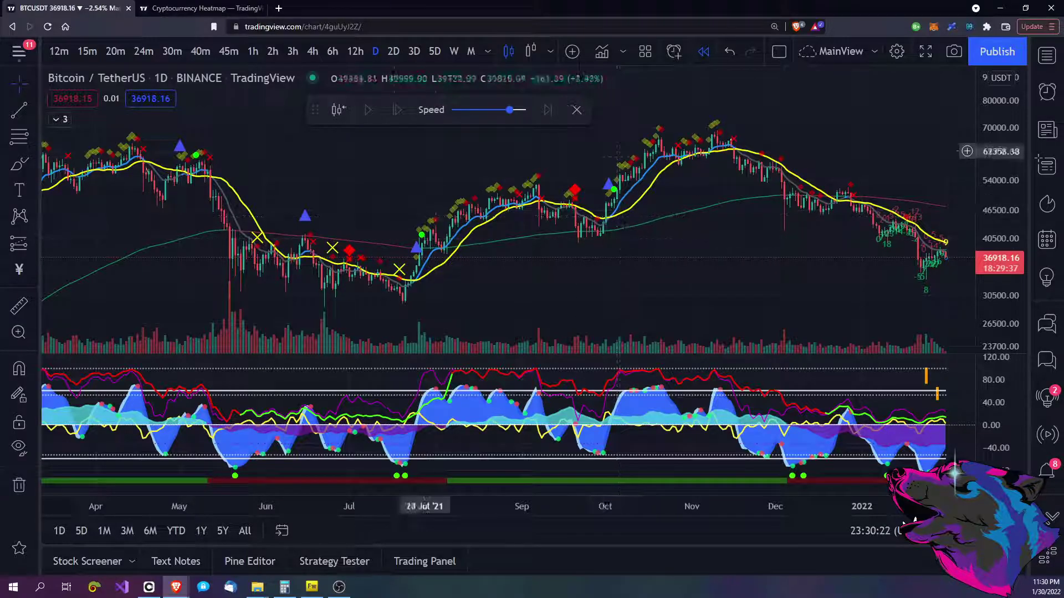
Set the Bar Replay starting point to mid-March 2021 and play the daily Bitcoin bars forward from there
{"action": "left_click_drag", "start_coordinate": [372, 166], "coordinate": [770, 184]}
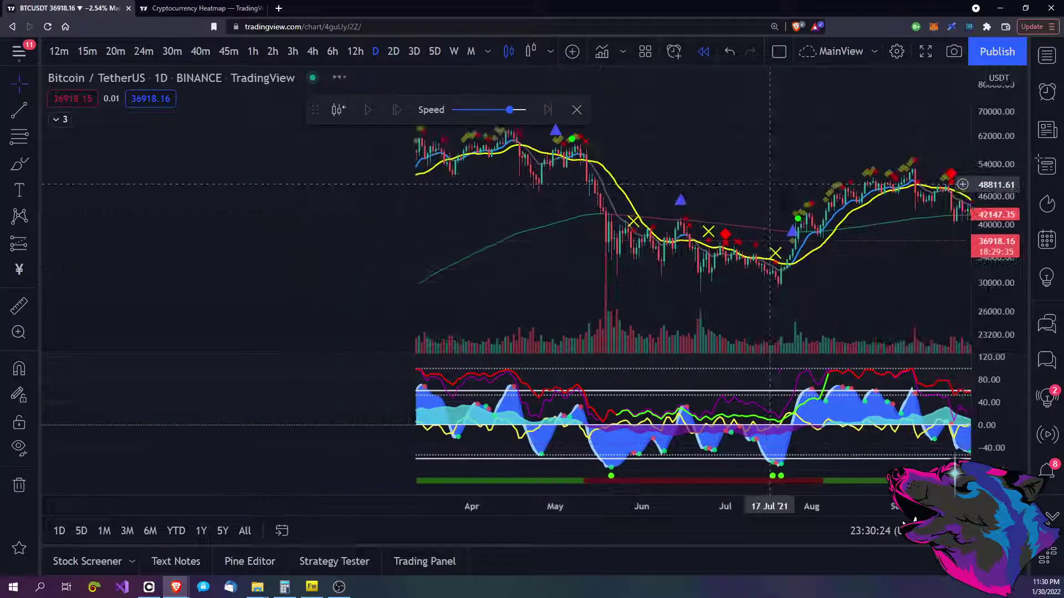
{"action": "left_click", "coordinate": [337, 111]}
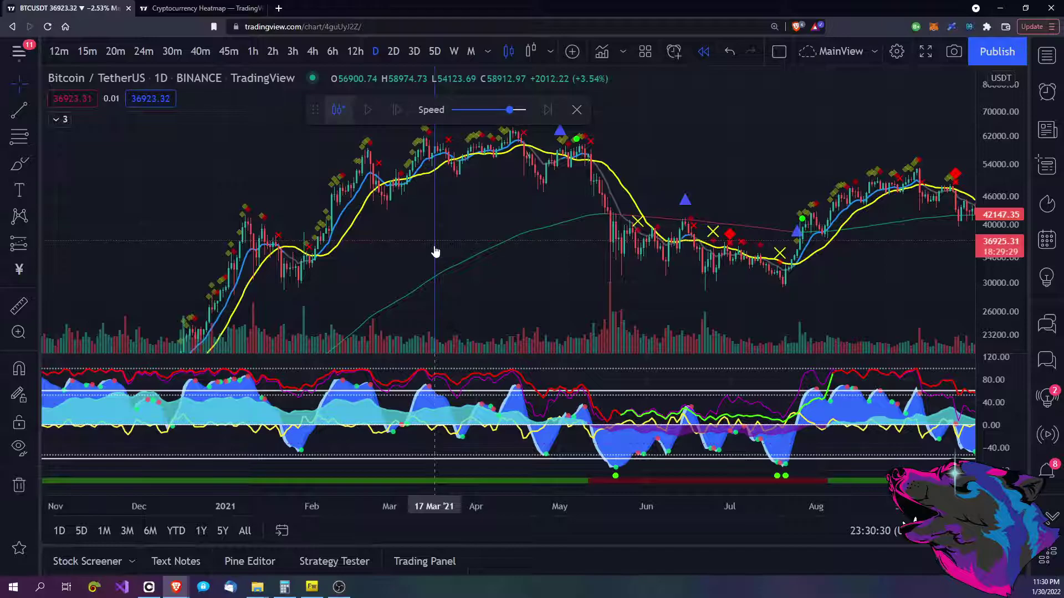
{"action": "left_click", "coordinate": [429, 217]}
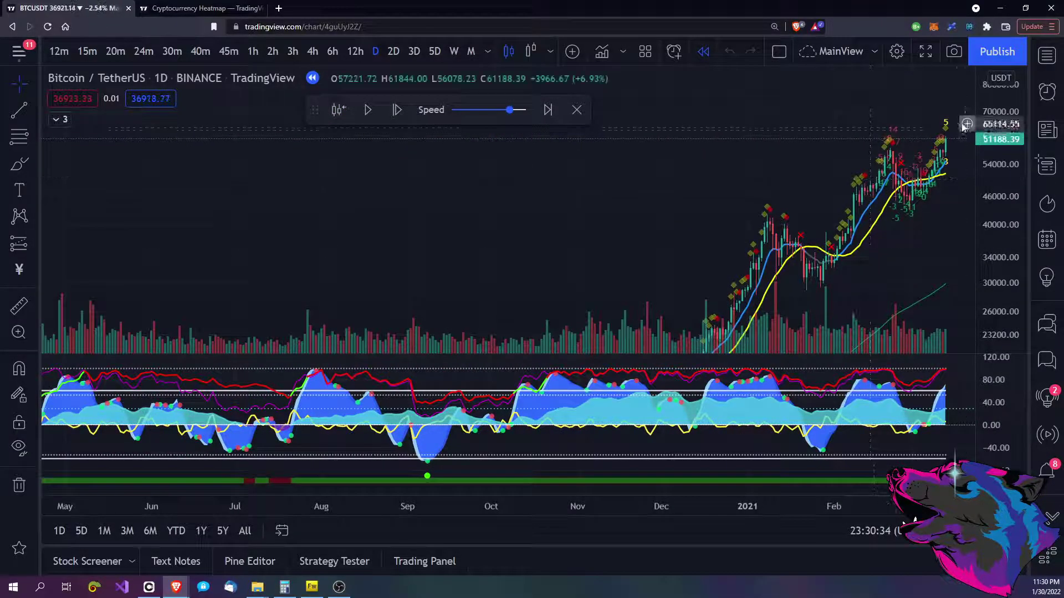
{"action": "left_click_drag", "start_coordinate": [940, 215], "coordinate": [528, 241]}
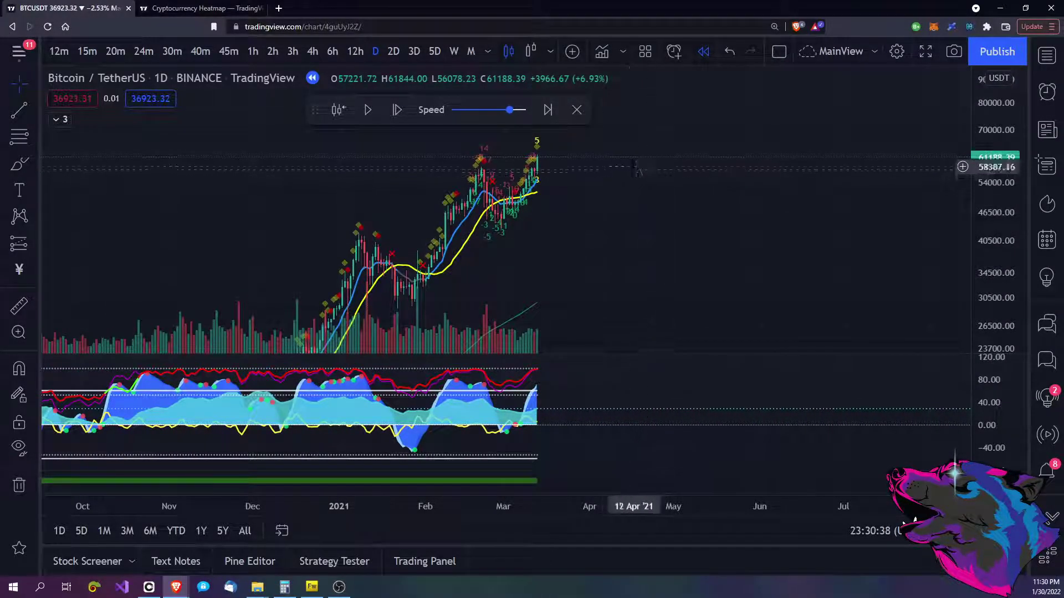
{"action": "left_click_drag", "start_coordinate": [807, 254], "coordinate": [664, 220]}
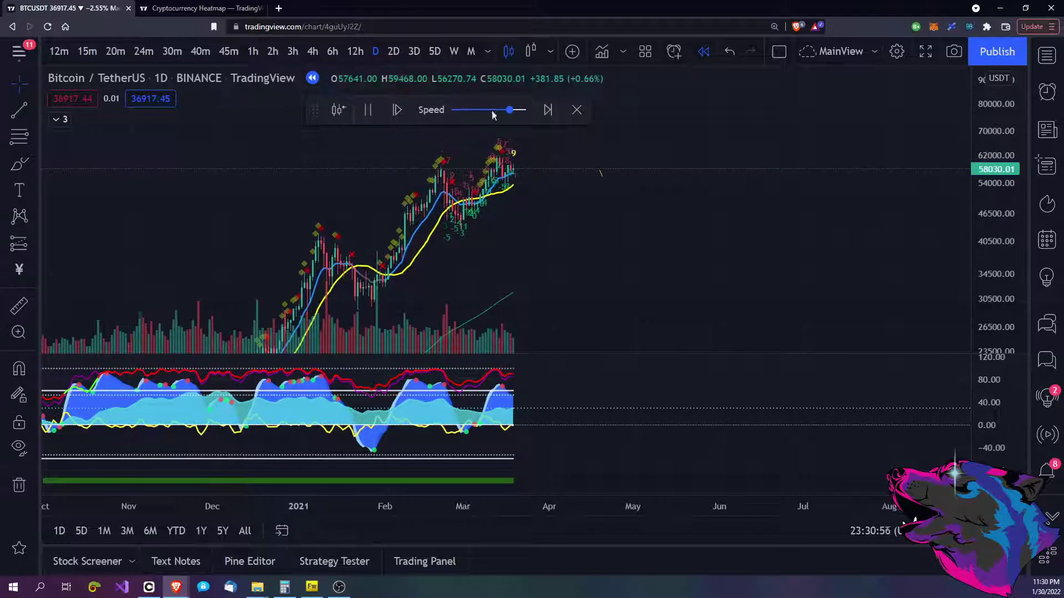
Raise the replay speed to one update every 0.1 sec, slow it down again, and pause the playback
{"action": "mouse_move", "coordinate": [511, 114]}
{"action": "left_click_drag", "start_coordinate": [511, 115], "coordinate": [525, 111]}
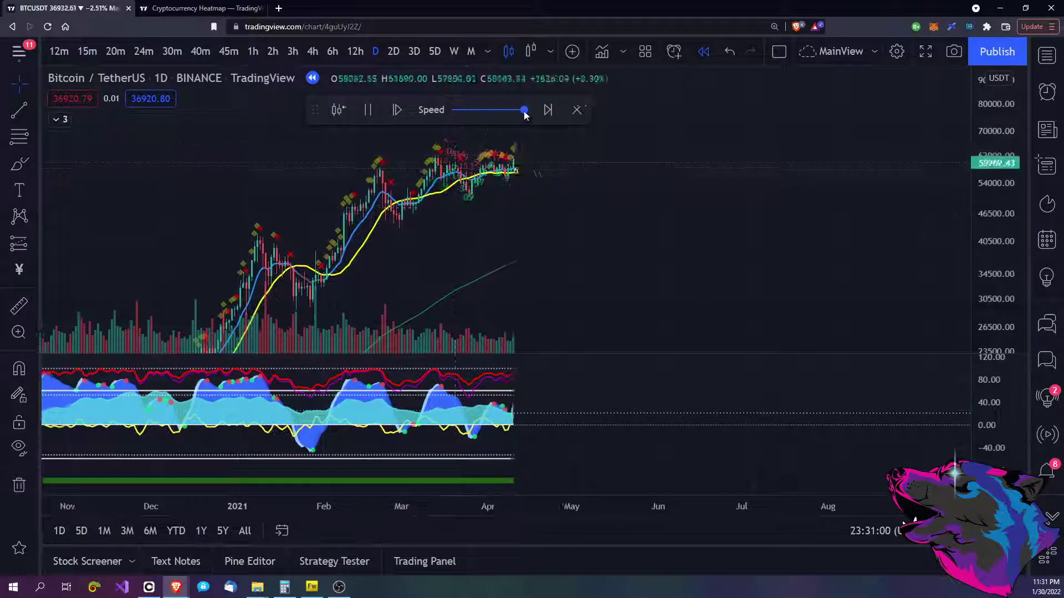
{"action": "mouse_move", "coordinate": [524, 113]}
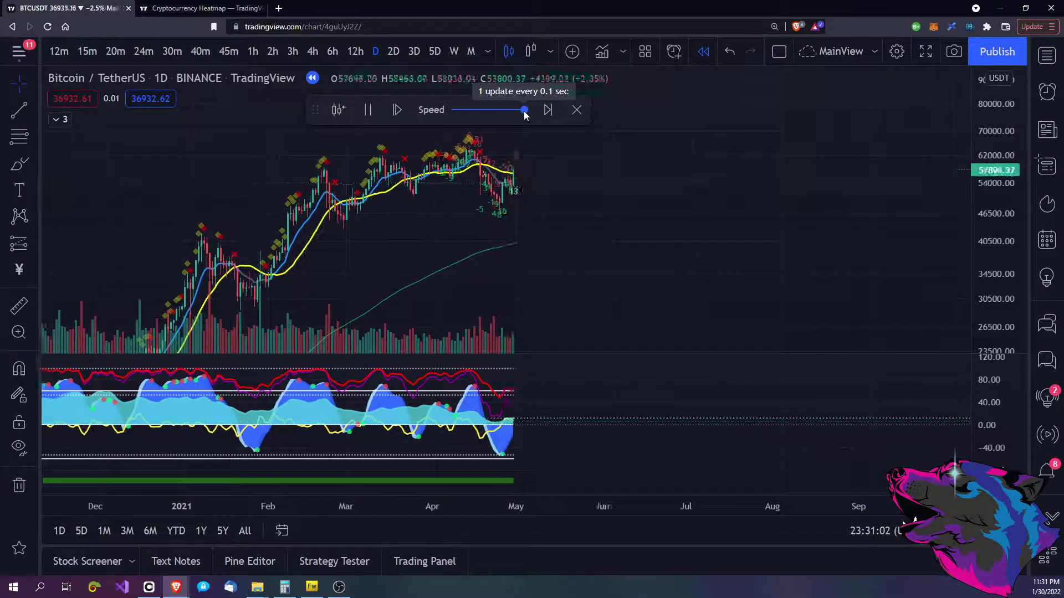
{"action": "left_click_drag", "start_coordinate": [525, 114], "coordinate": [510, 114]}
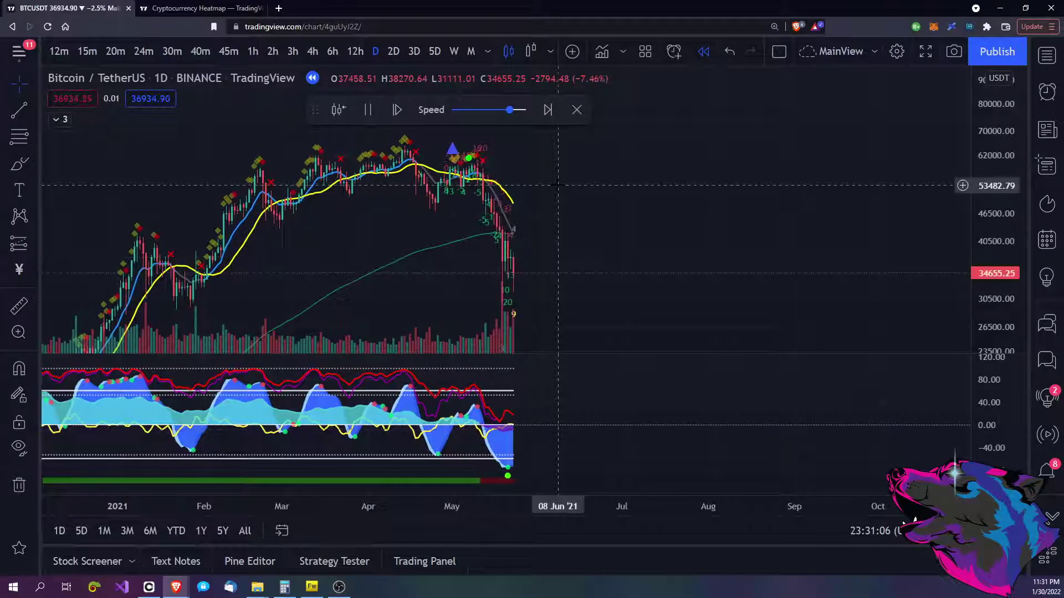
{"action": "left_click", "coordinate": [365, 111]}
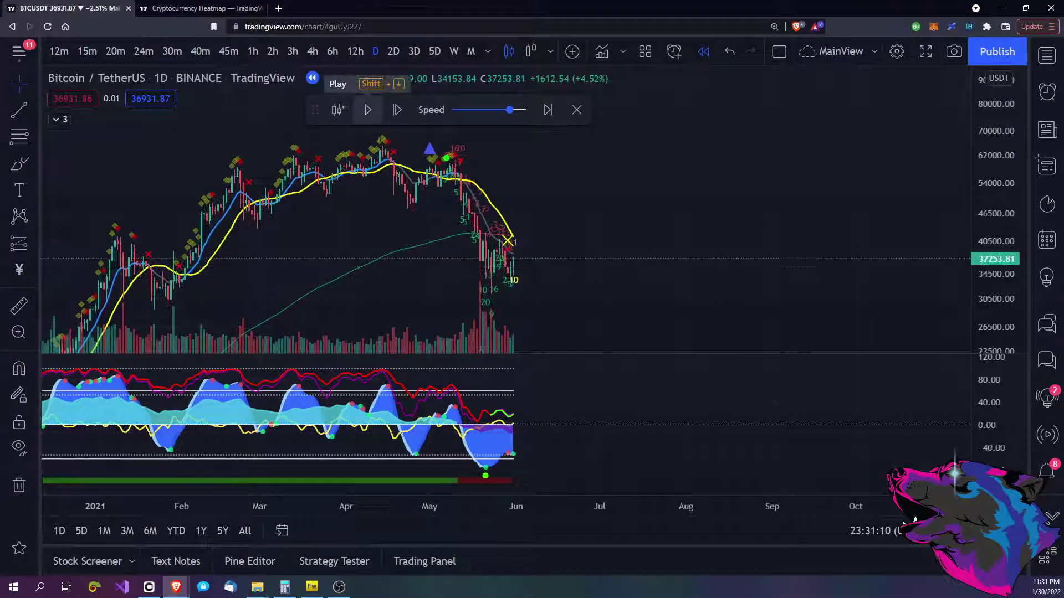
Examine the May 2021 price drop in the paused replay against the oscillator pane's signals
{"action": "left_click_drag", "start_coordinate": [627, 224], "coordinate": [658, 183]}
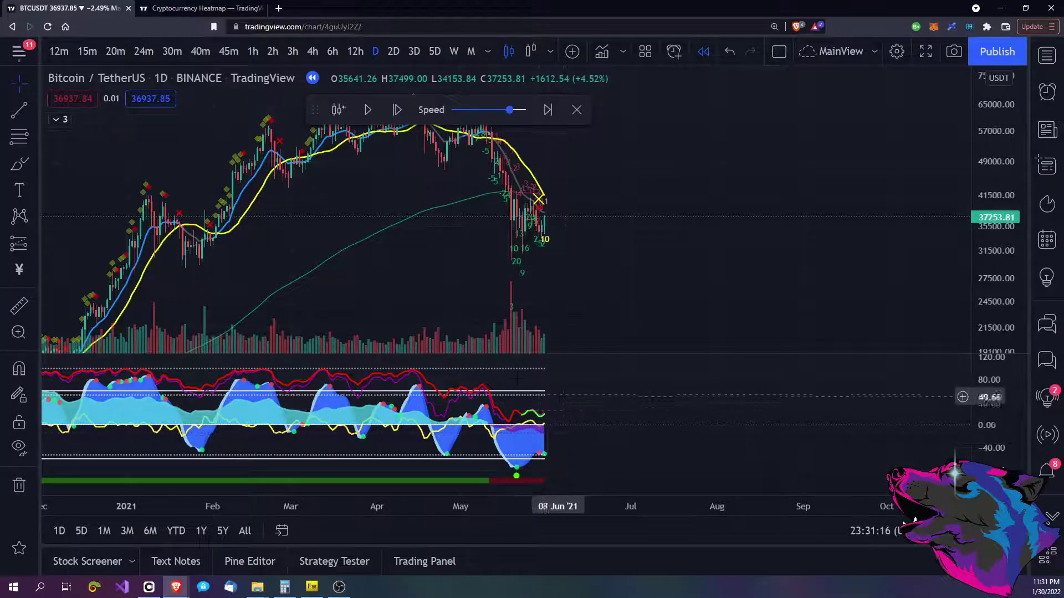
{"action": "left_click_drag", "start_coordinate": [400, 196], "coordinate": [451, 241]}
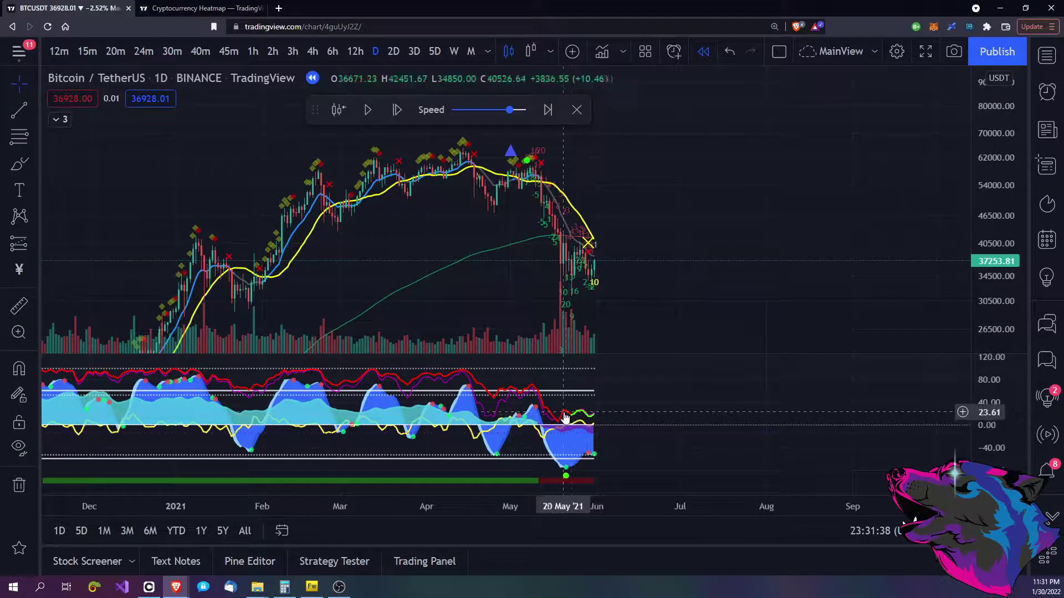
{"action": "left_click_drag", "start_coordinate": [630, 308], "coordinate": [633, 278]}
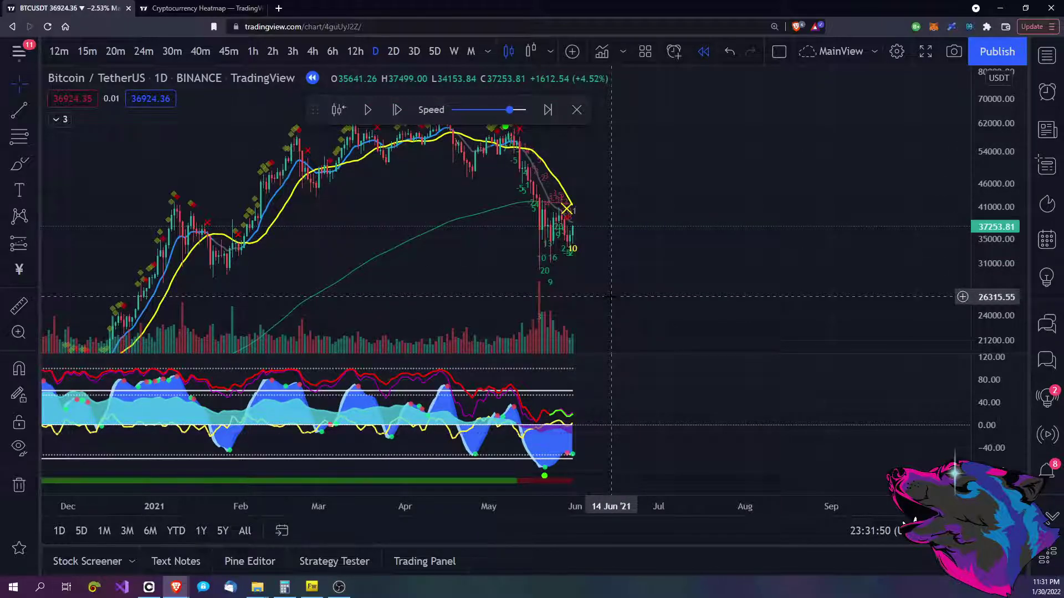
{"action": "left_click_drag", "start_coordinate": [632, 281], "coordinate": [573, 265]}
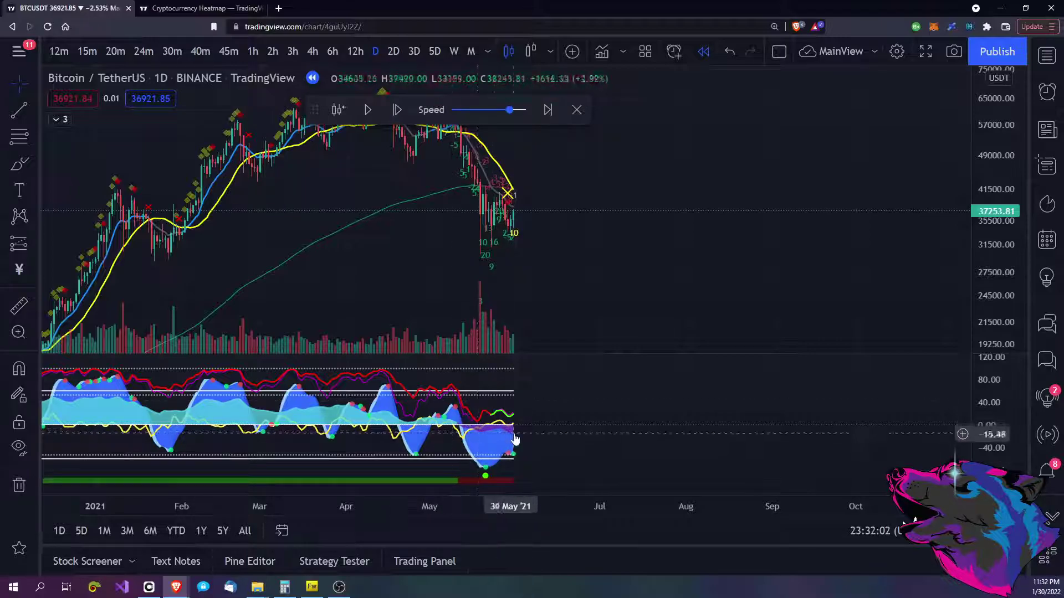
Resume the replay, raise it to maximum speed, pause in late September 2021, and examine the summer 2021 price action
{"action": "scroll", "coordinate": [598, 224], "scroll_direction": "right", "scroll_amount": 2}
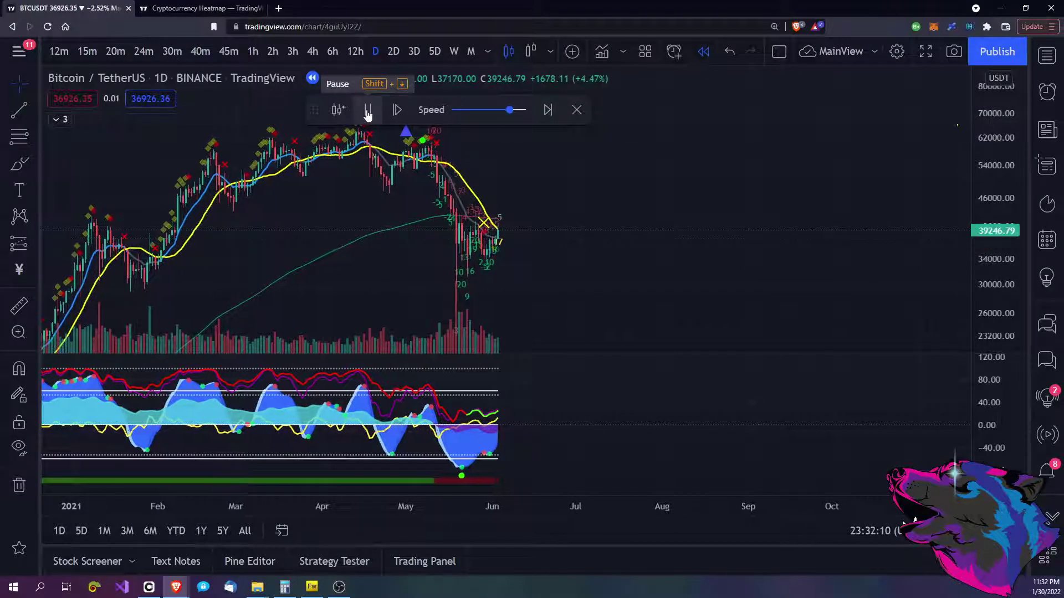
{"action": "left_click_drag", "start_coordinate": [509, 109], "coordinate": [525, 110]}
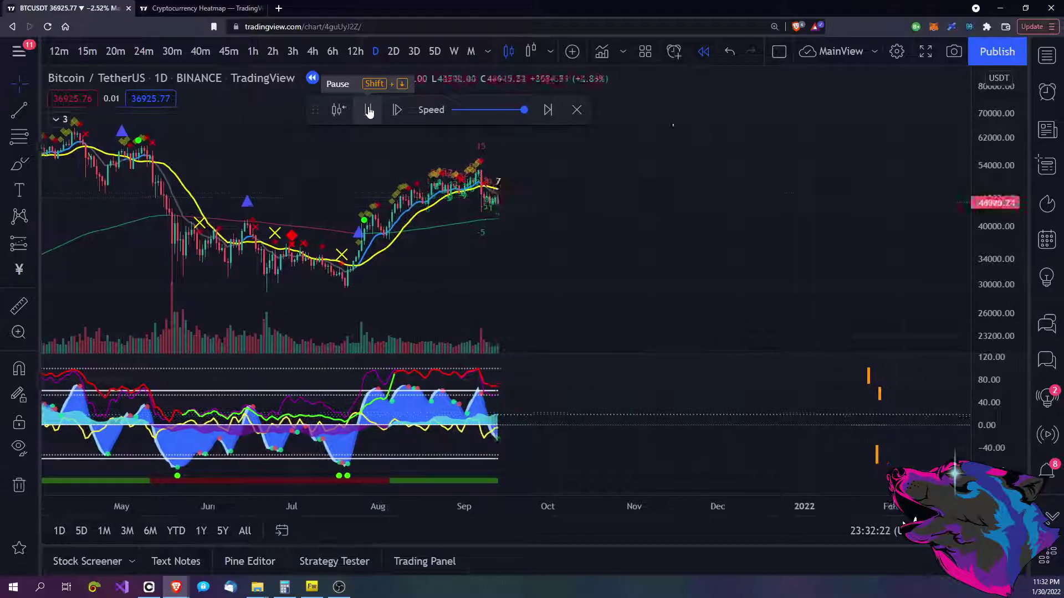
{"action": "left_click", "coordinate": [369, 110]}
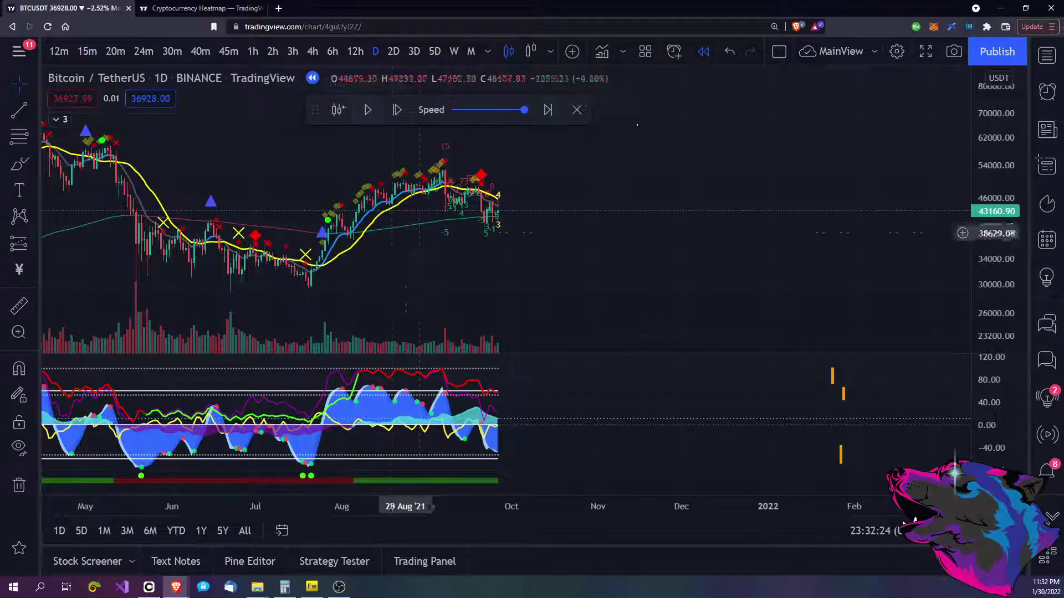
{"action": "left_click_drag", "start_coordinate": [525, 287], "coordinate": [787, 264]}
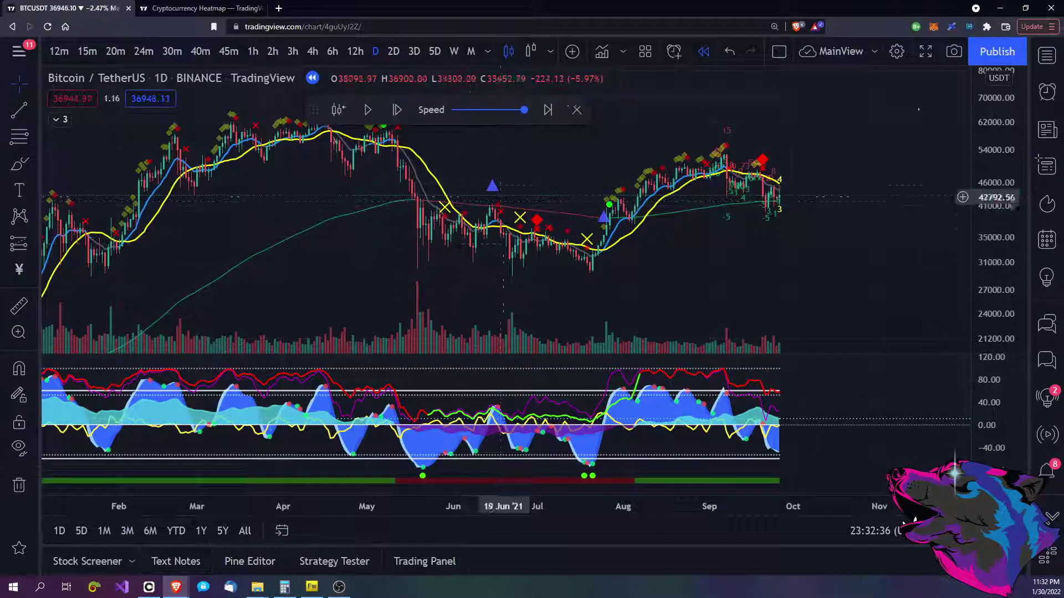
{"action": "left_click_drag", "start_coordinate": [603, 302], "coordinate": [565, 249]}
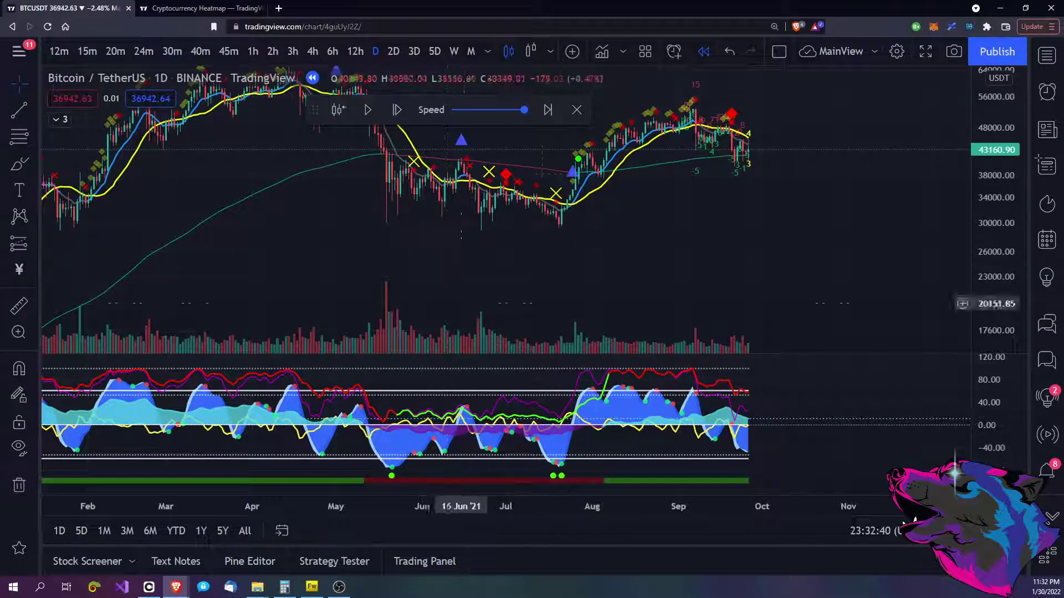
Examine the paused replay's daily Bitcoin price action from late 2020 to September 2021 against the oscillator, then reset the chart view
{"action": "left_click_drag", "start_coordinate": [632, 223], "coordinate": [562, 284]}
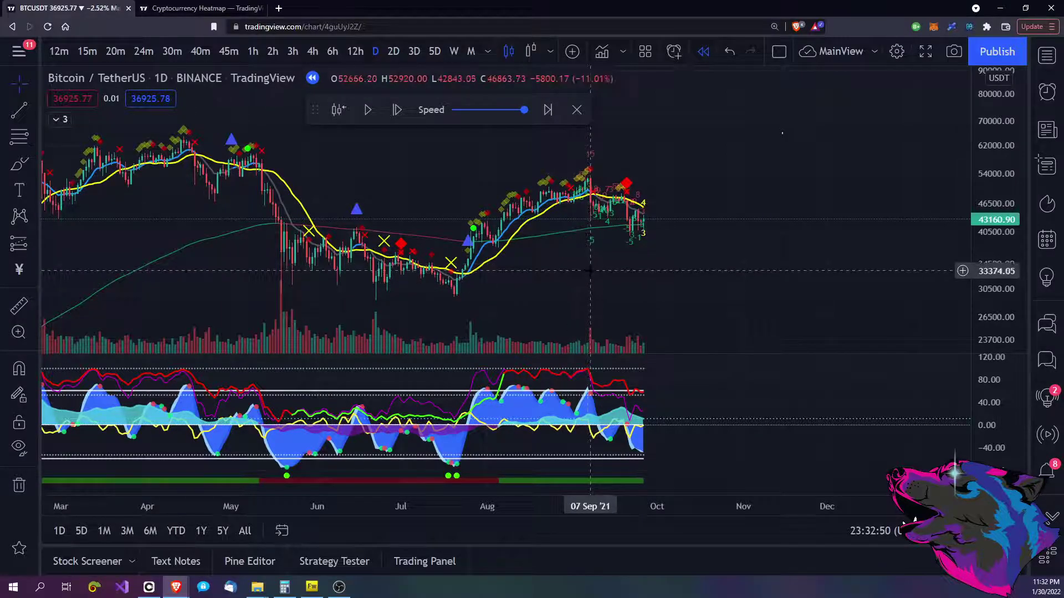
{"action": "left_click_drag", "start_coordinate": [370, 173], "coordinate": [681, 175]}
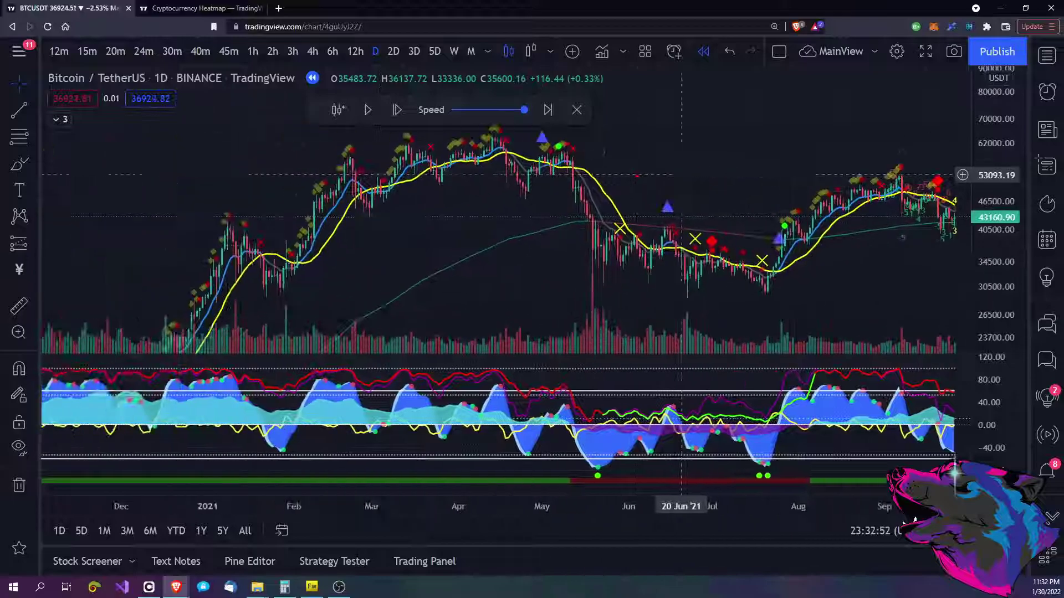
{"action": "left_click_drag", "start_coordinate": [426, 216], "coordinate": [588, 216]}
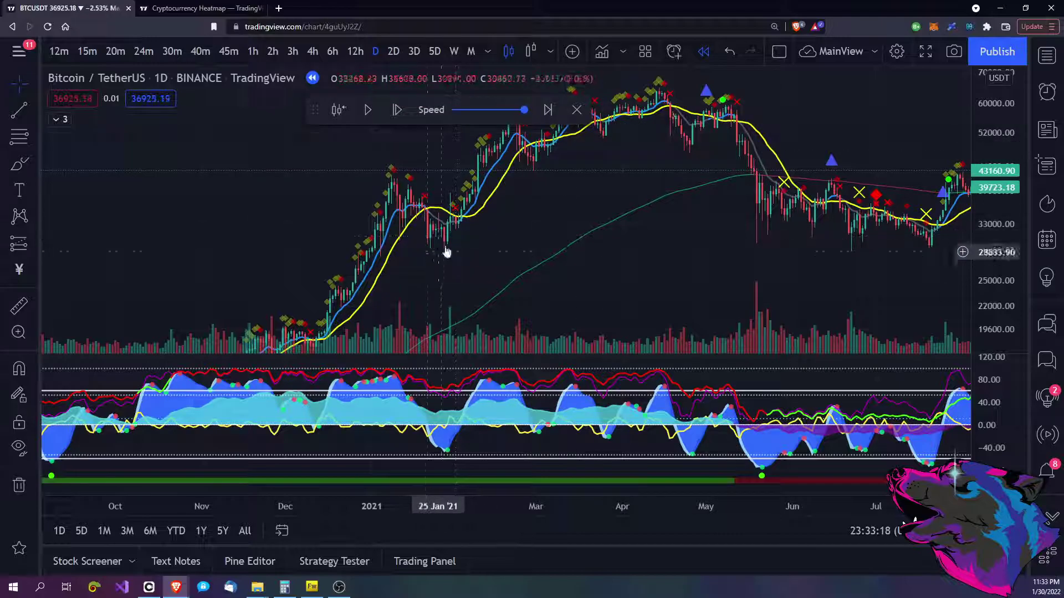
{"action": "left_click_drag", "start_coordinate": [499, 218], "coordinate": [408, 216]}
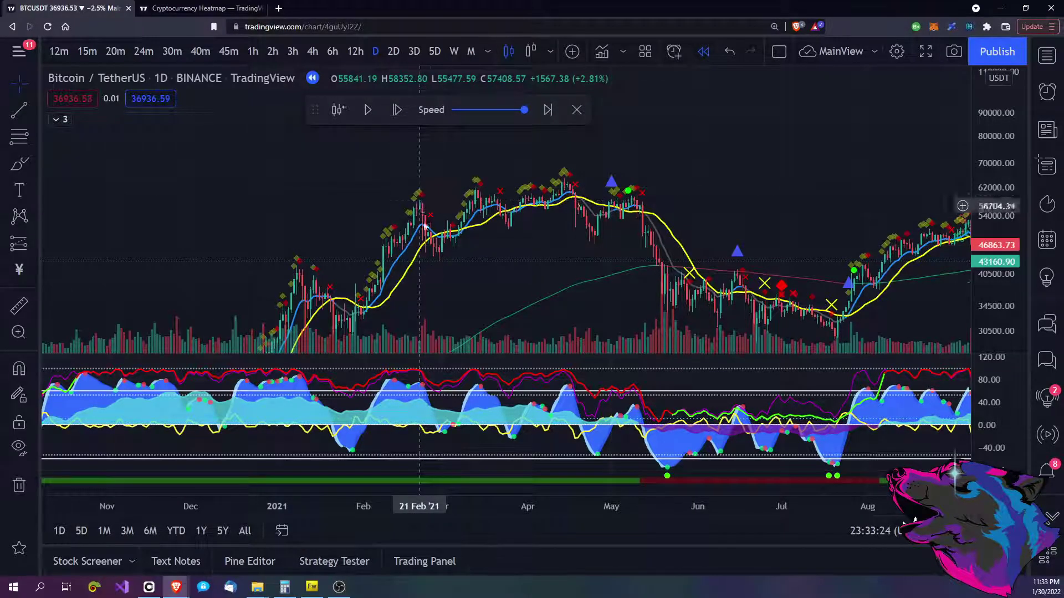
{"action": "left_click_drag", "start_coordinate": [443, 222], "coordinate": [499, 231]}
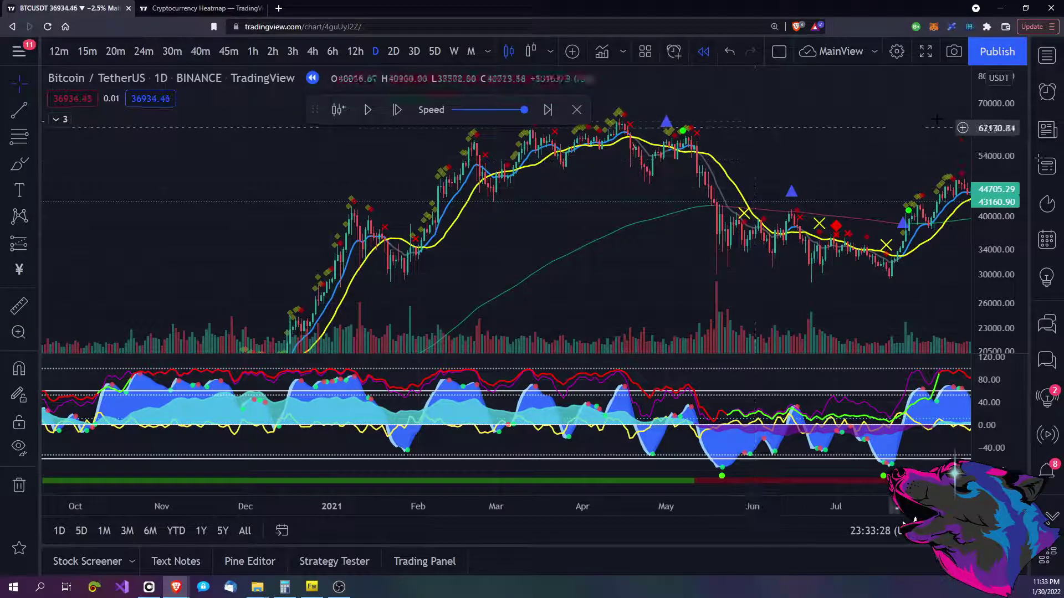
{"action": "key", "text": "alt+r"}
{"action": "left_click_drag", "start_coordinate": [564, 291], "coordinate": [620, 333]}
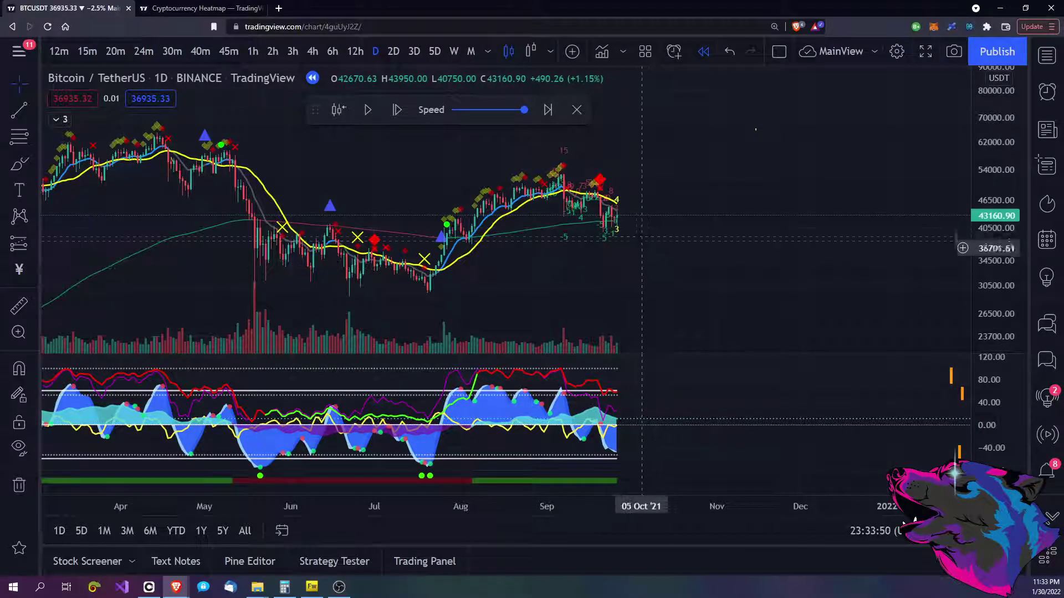
Exit Bar Replay mode, confirming the exit, and bring the latest daily Bitcoin bars to the middle of the chart
{"action": "left_click", "coordinate": [577, 110]}
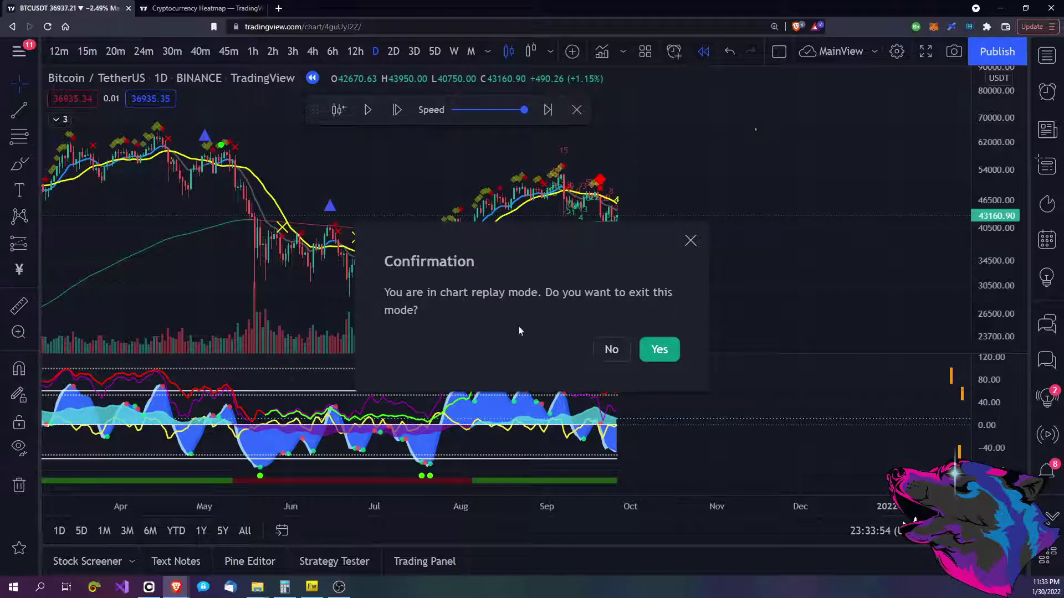
{"action": "left_click", "coordinate": [660, 349]}
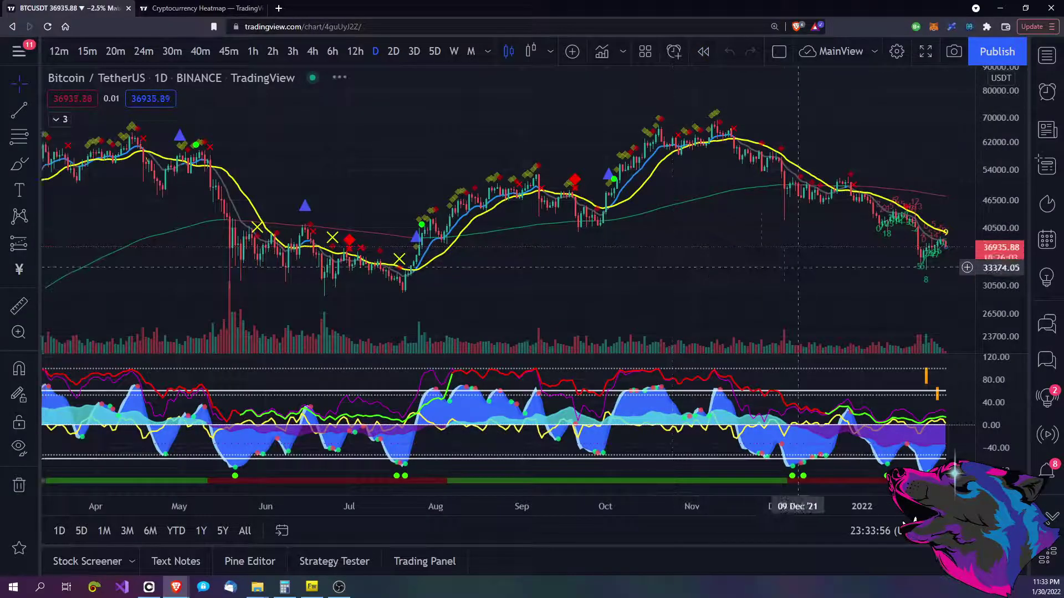
{"action": "left_click_drag", "start_coordinate": [782, 261], "coordinate": [398, 252]}
{"action": "left_click_drag", "start_coordinate": [610, 280], "coordinate": [667, 282]}
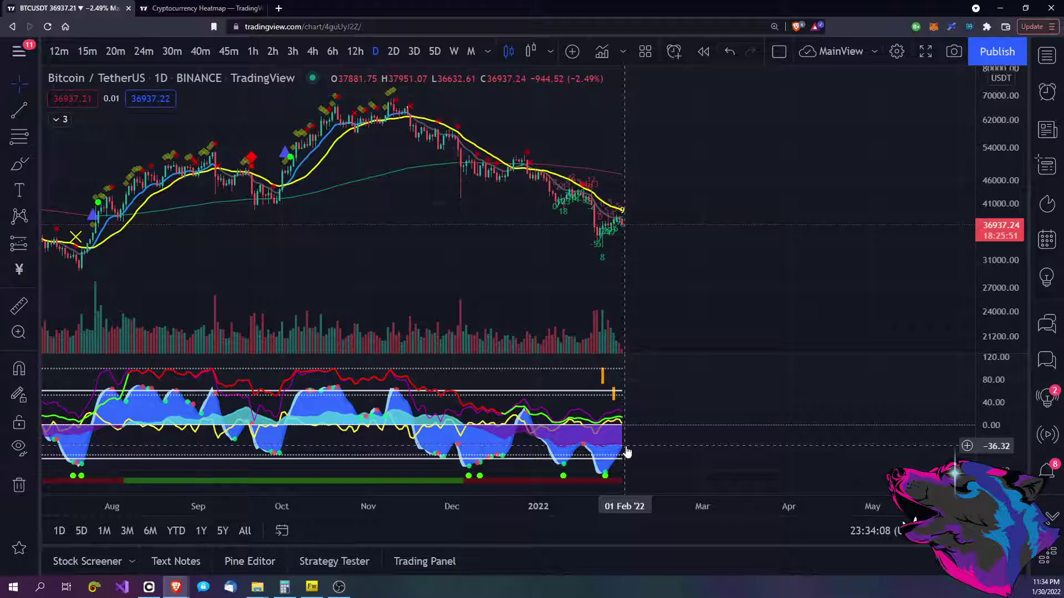
{"action": "left_click_drag", "start_coordinate": [699, 266], "coordinate": [665, 269]}
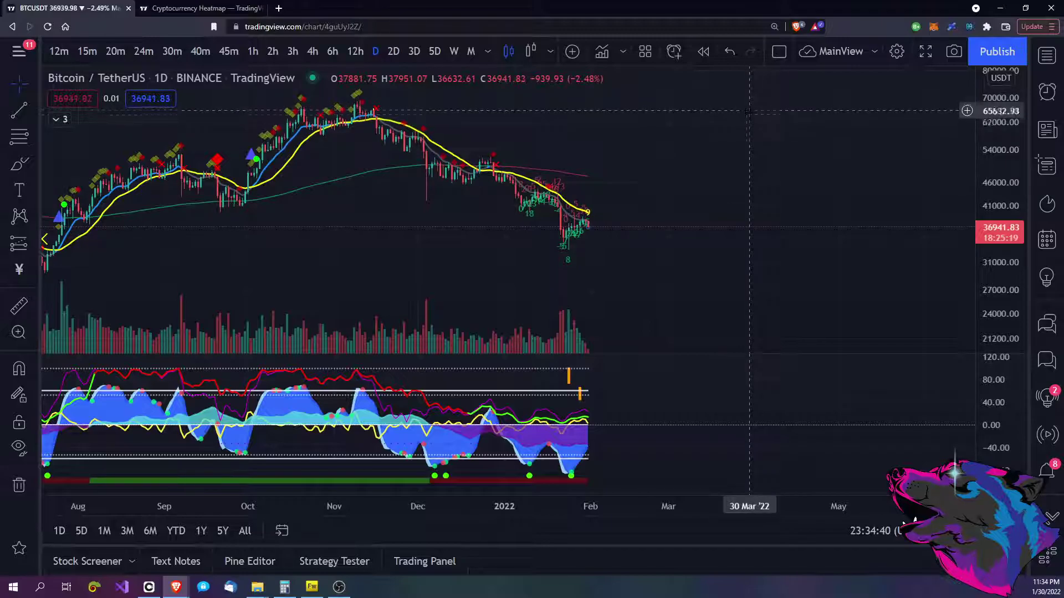
Split the layout into two stacked charts, auto-fit the SHIB chart's price scale, and bring the latest bars of both charts into view
{"action": "left_click", "coordinate": [776, 52]}
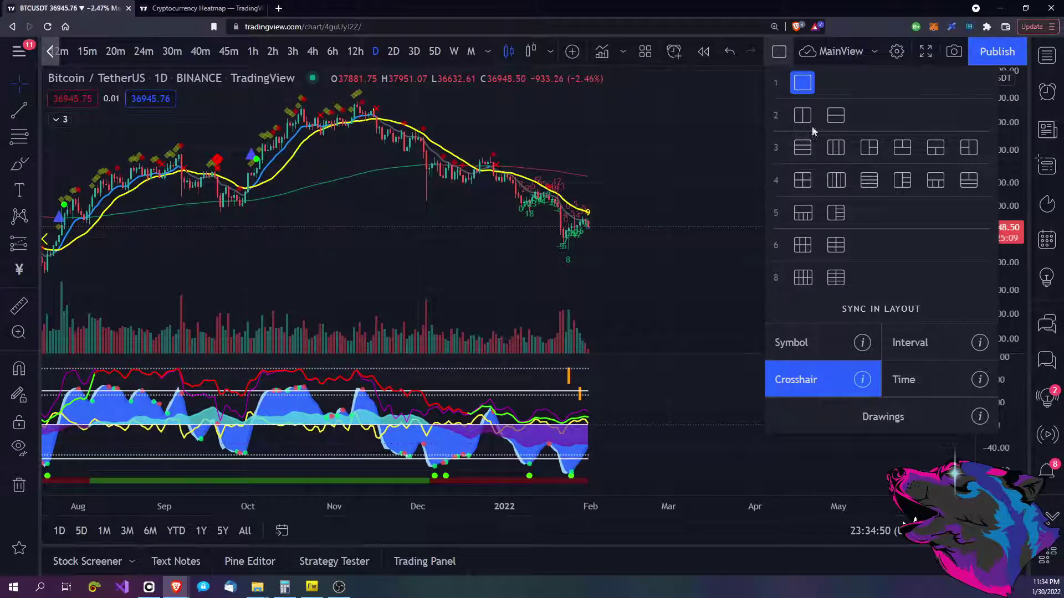
{"action": "left_click", "coordinate": [835, 115]}
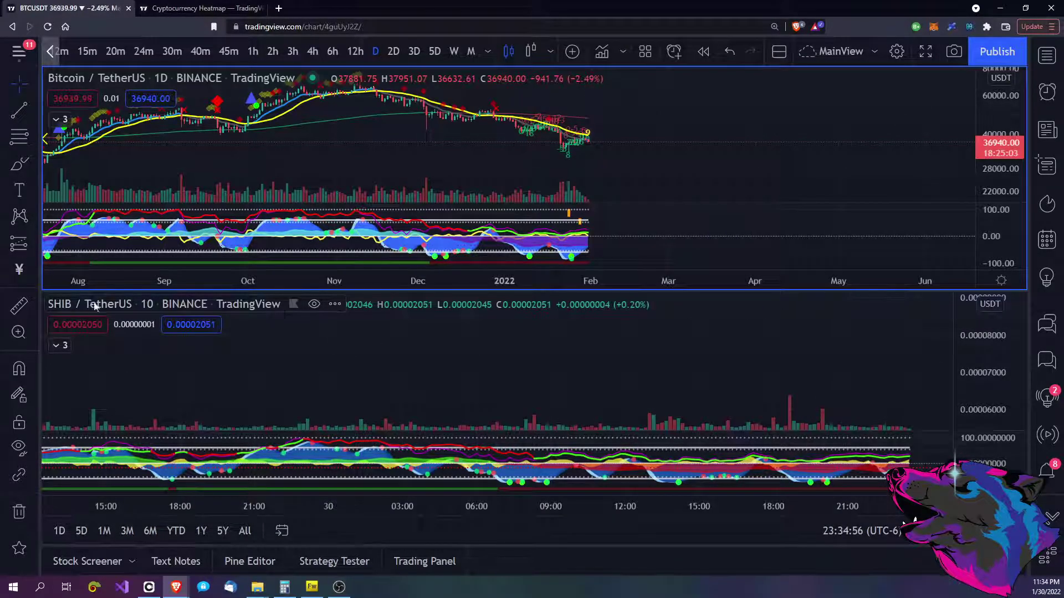
{"action": "left_click_drag", "start_coordinate": [582, 360], "coordinate": [633, 364]}
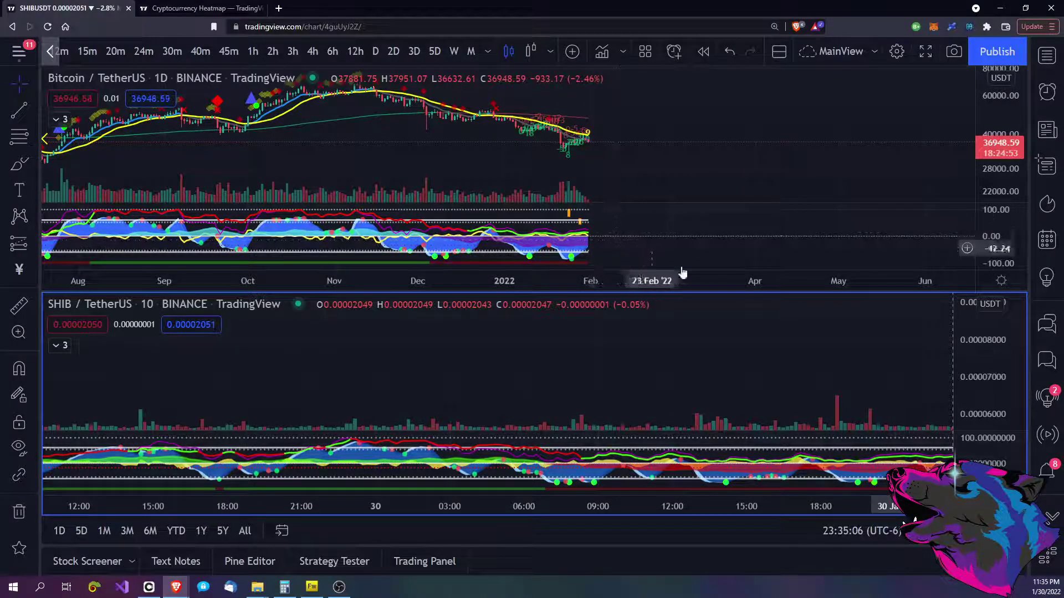
{"action": "double_click", "coordinate": [976, 370]}
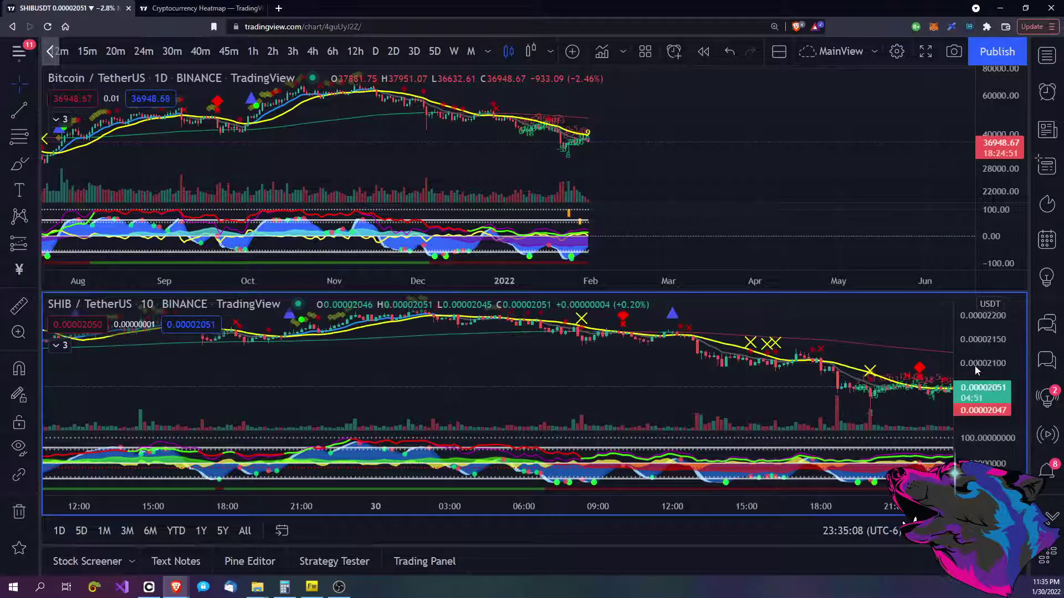
{"action": "left_click_drag", "start_coordinate": [843, 327], "coordinate": [487, 315]}
{"action": "left_click_drag", "start_coordinate": [652, 390], "coordinate": [672, 377]}
{"action": "left_click_drag", "start_coordinate": [652, 192], "coordinate": [739, 187]}
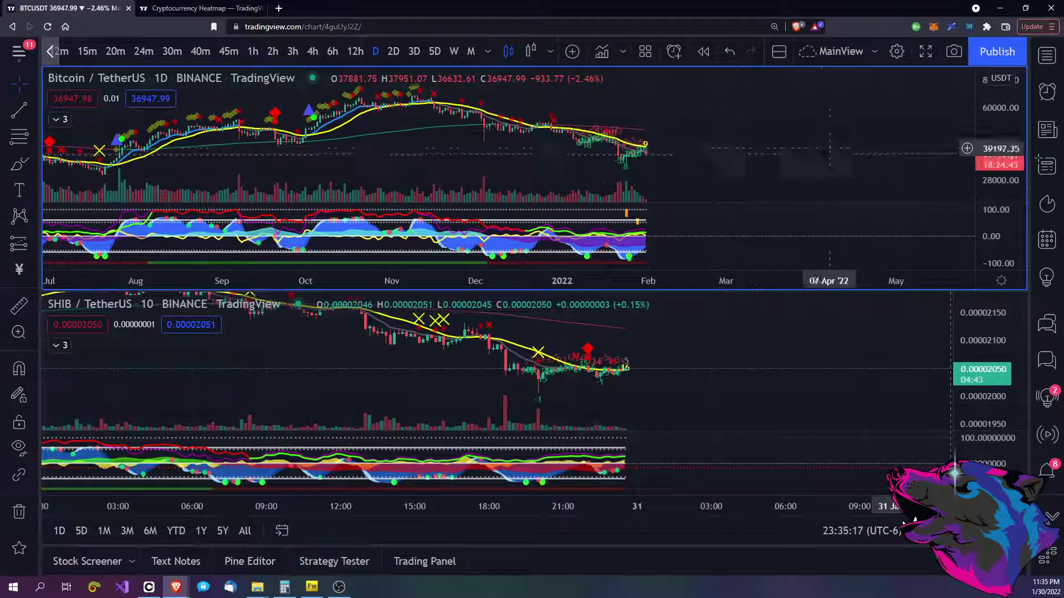
Turn on Time syncing for the two-chart layout and test it by shifting the Bitcoin chart and selecting the SHIB chart
{"action": "left_click", "coordinate": [780, 53]}
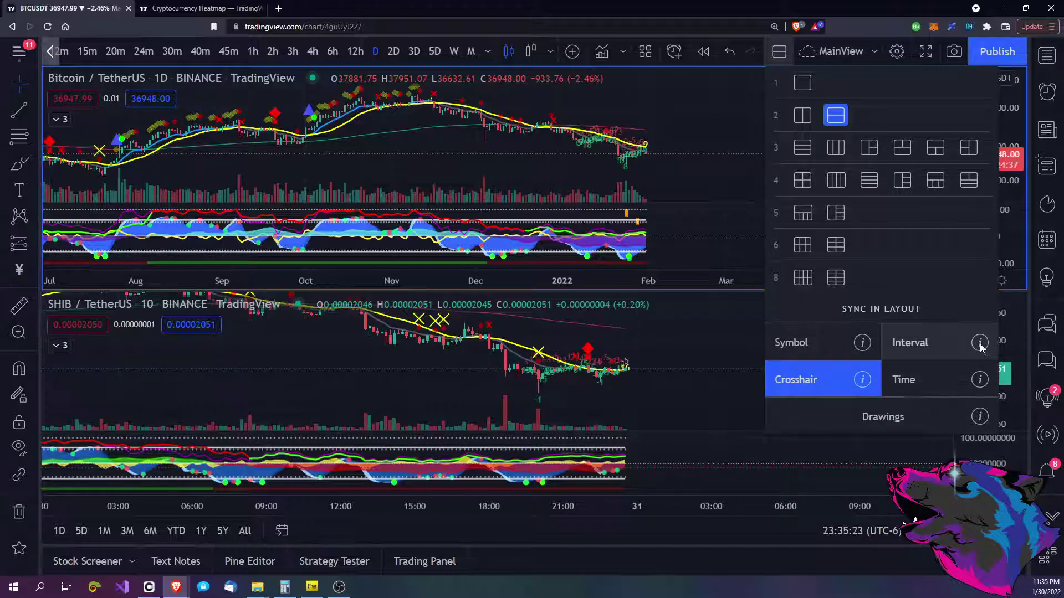
{"action": "mouse_move", "coordinate": [980, 346]}
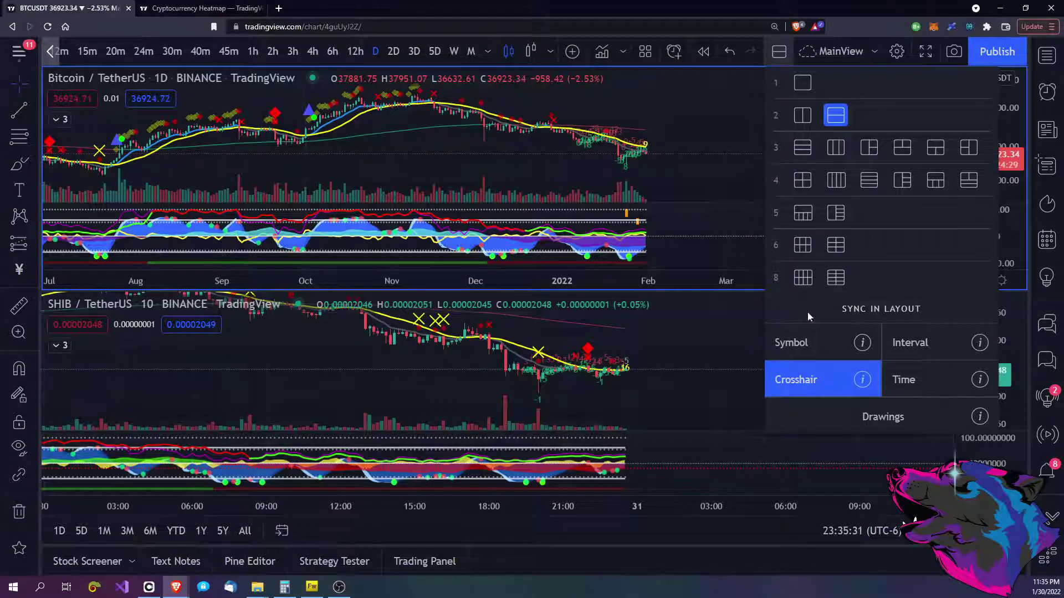
{"action": "left_click", "coordinate": [935, 376]}
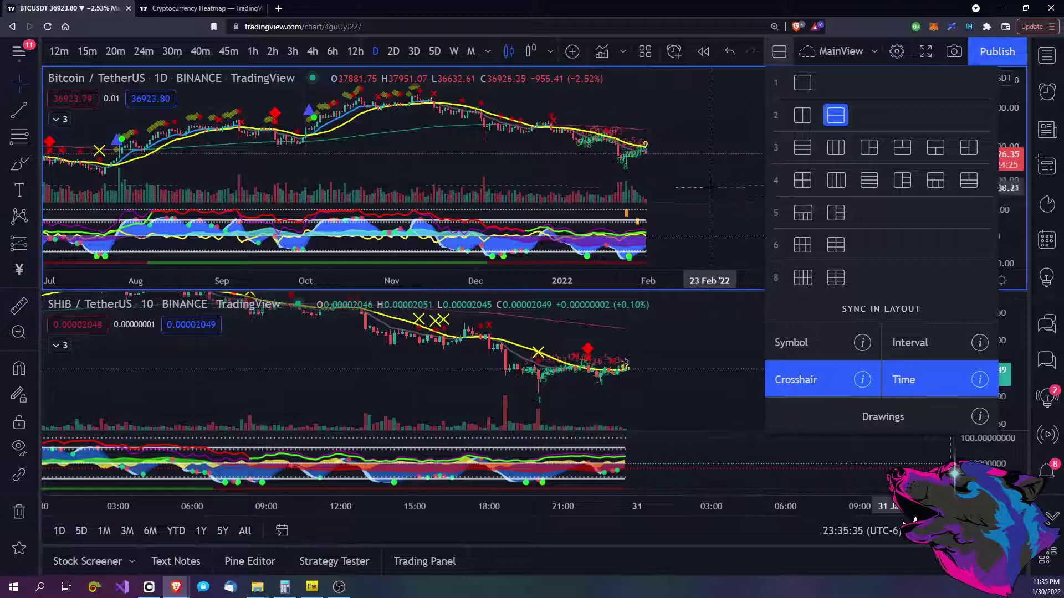
{"action": "left_click", "coordinate": [710, 187]}
{"action": "left_click_drag", "start_coordinate": [724, 174], "coordinate": [752, 173]}
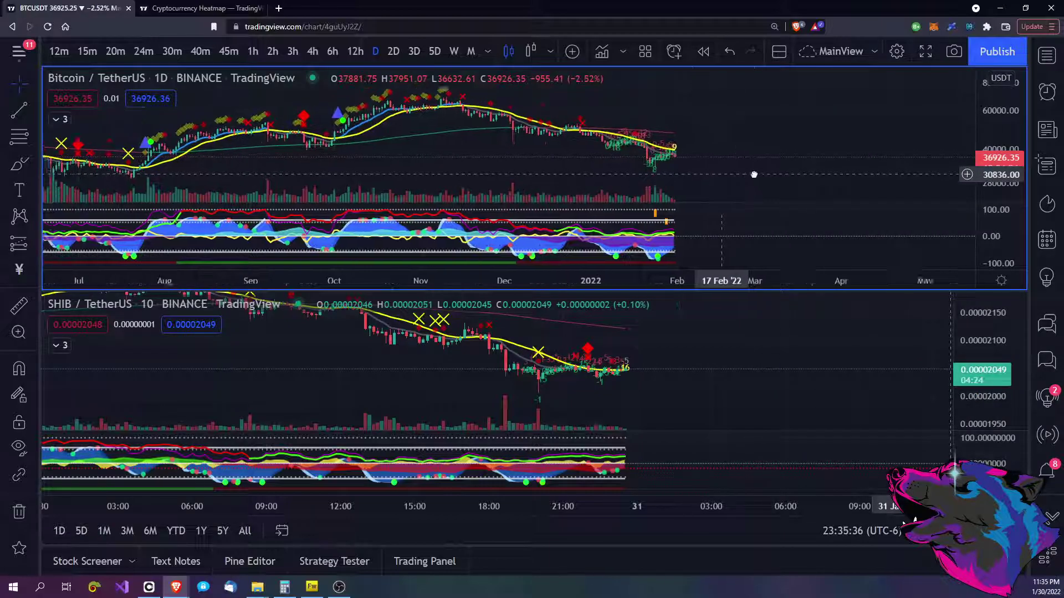
{"action": "left_click", "coordinate": [699, 359]}
Turn on Interval syncing for the layout and auto-fit the Bitcoin chart's price scale
{"action": "left_click", "coordinate": [782, 53]}
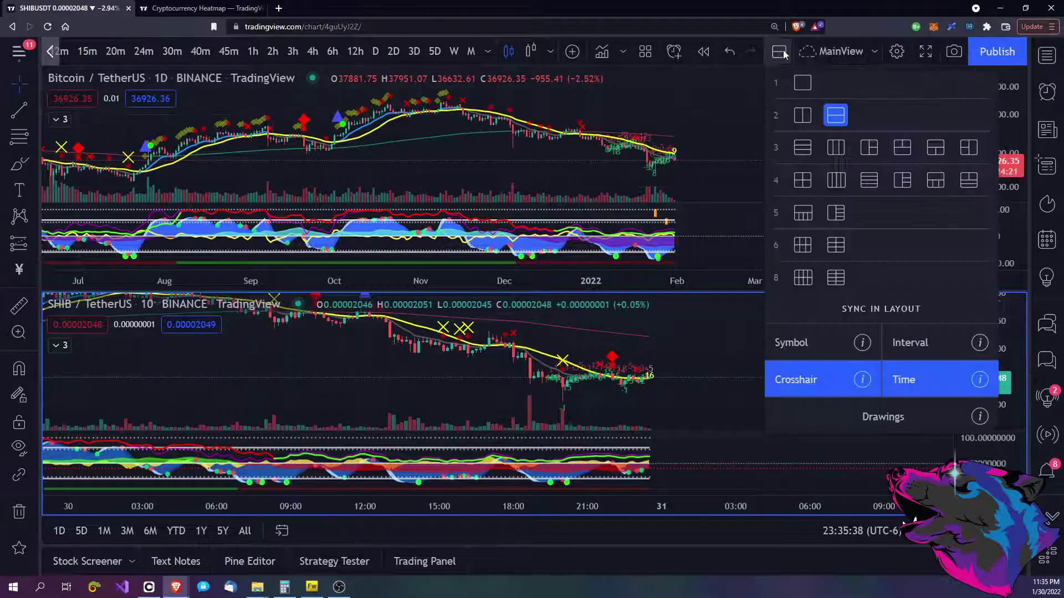
{"action": "left_click", "coordinate": [903, 346]}
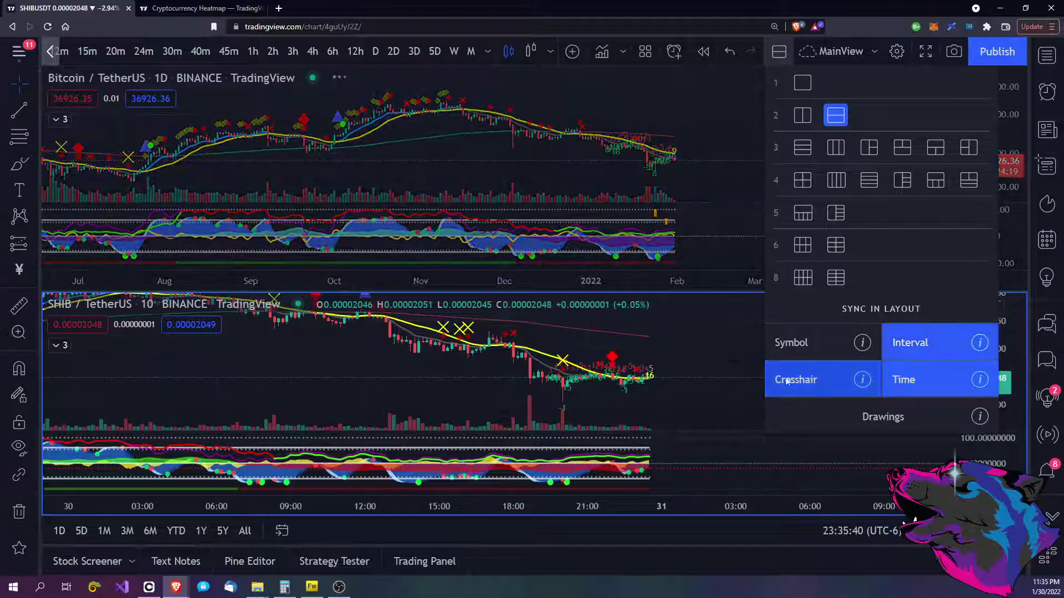
{"action": "left_click", "coordinate": [764, 347]}
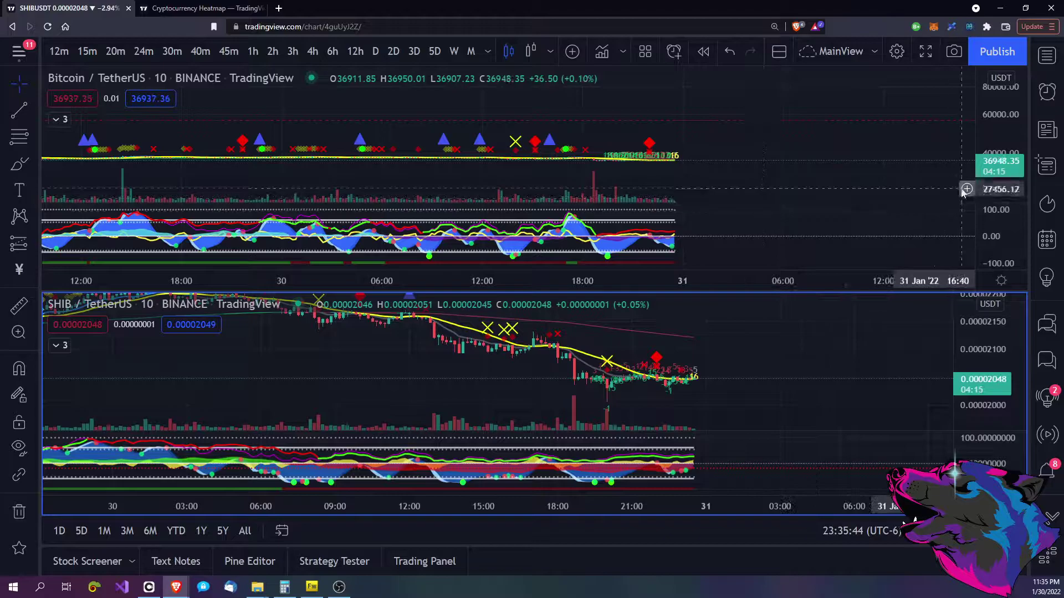
{"action": "left_click_drag", "start_coordinate": [999, 175], "coordinate": [991, 102]}
{"action": "left_click_drag", "start_coordinate": [1010, 163], "coordinate": [1010, 194]}
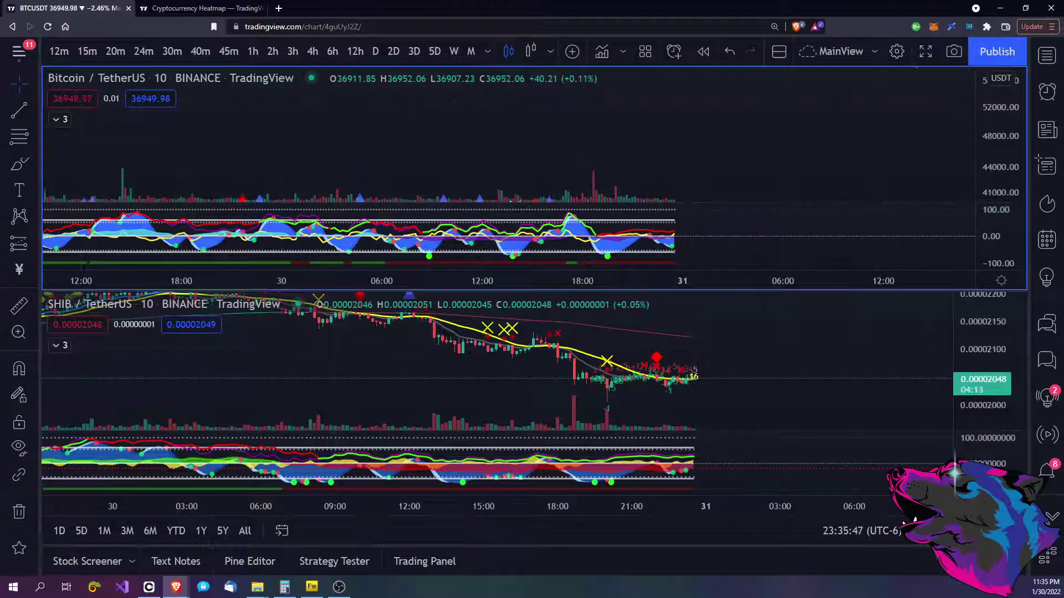
{"action": "left_click_drag", "start_coordinate": [828, 166], "coordinate": [809, 117]}
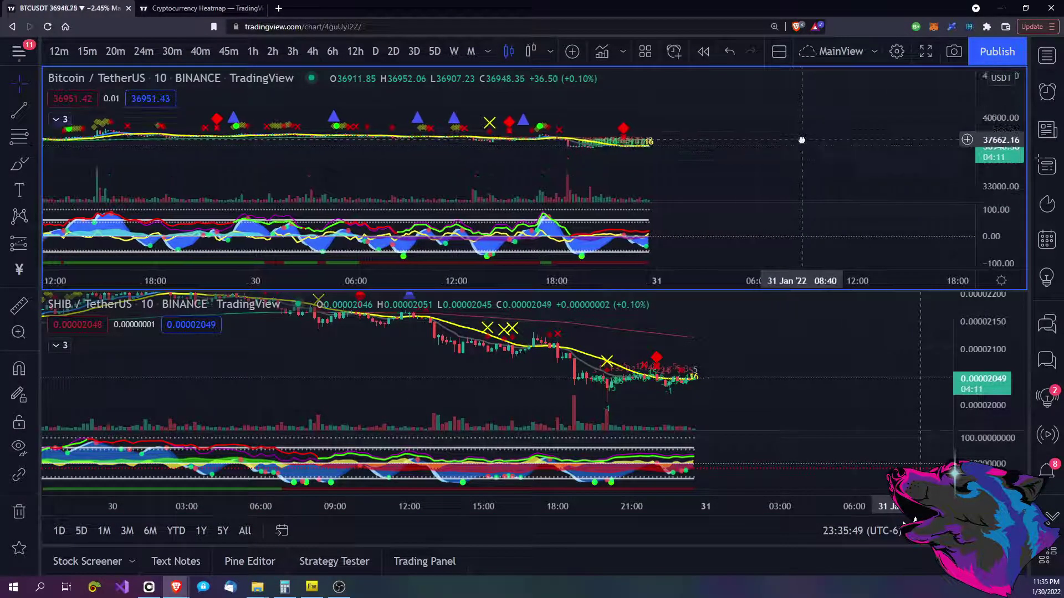
{"action": "double_click", "coordinate": [1003, 148]}
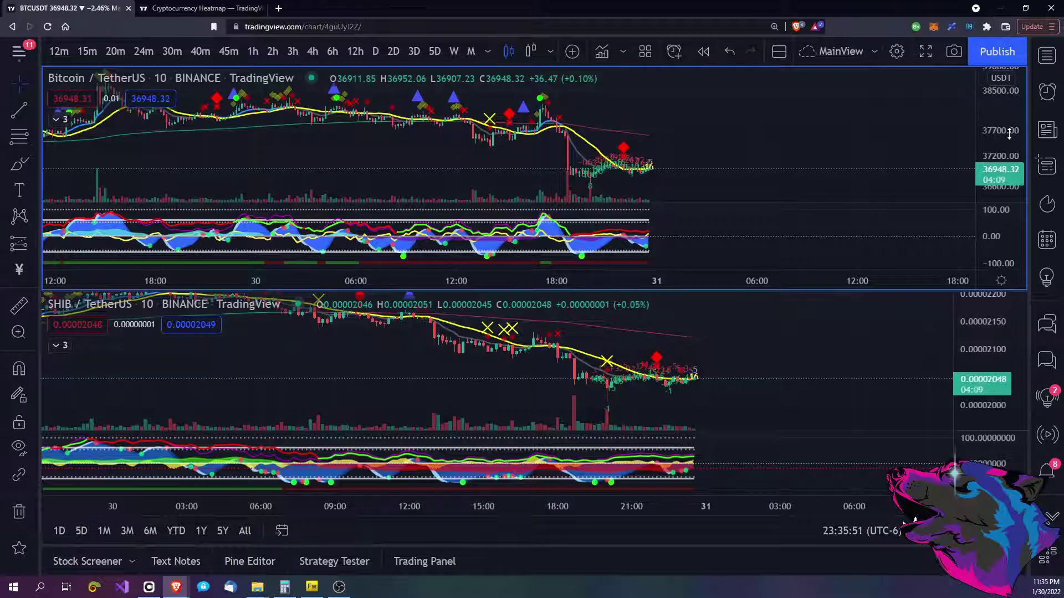
Turn on Symbol syncing for the layout and test scrolling on both charts
{"action": "left_click", "coordinate": [779, 53]}
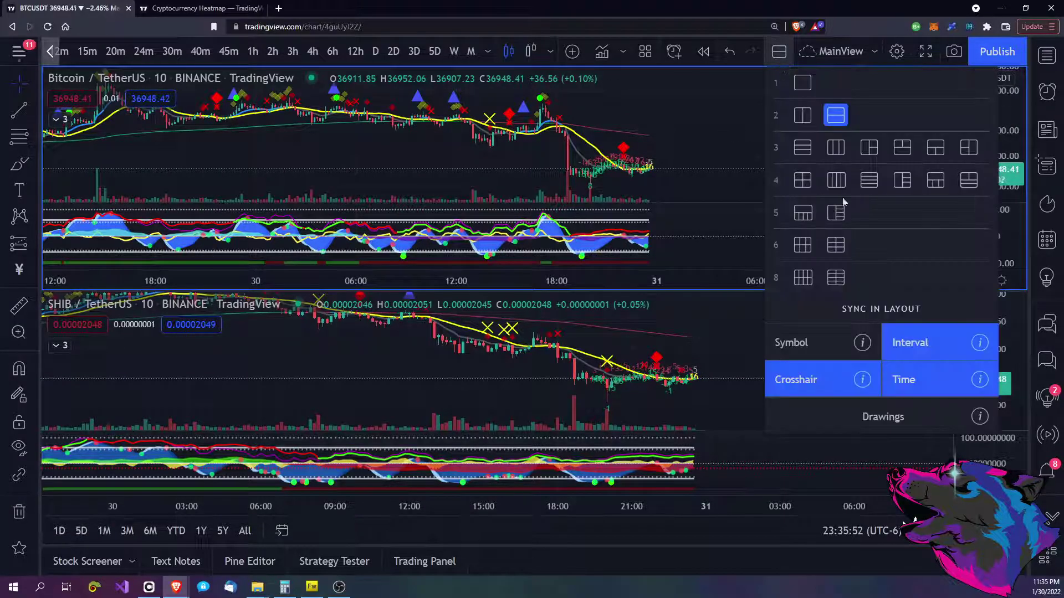
{"action": "left_click", "coordinate": [811, 340]}
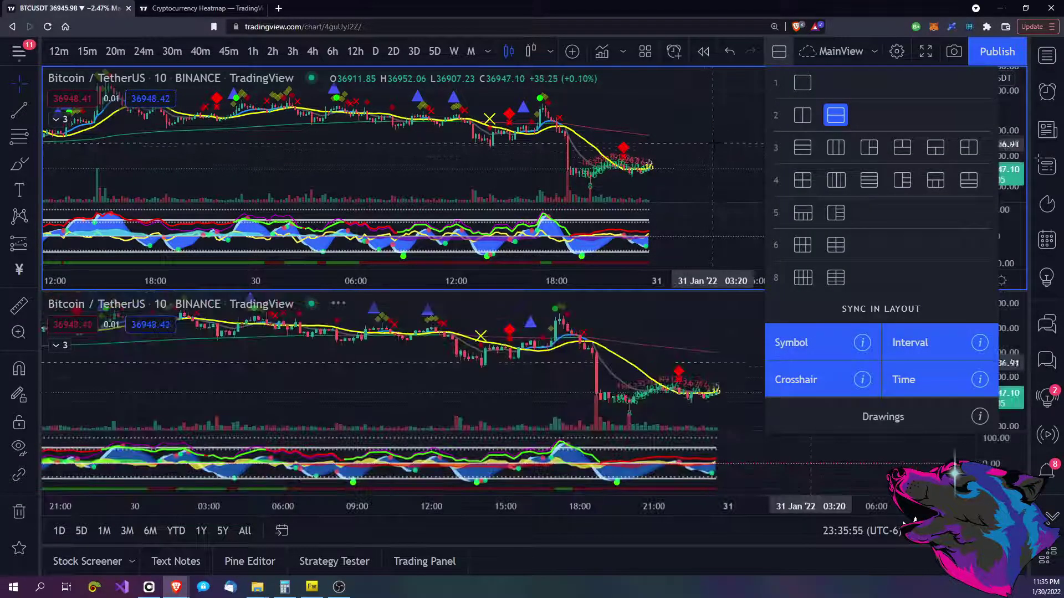
{"action": "left_click", "coordinate": [720, 143]}
{"action": "left_click_drag", "start_coordinate": [720, 143], "coordinate": [811, 145]}
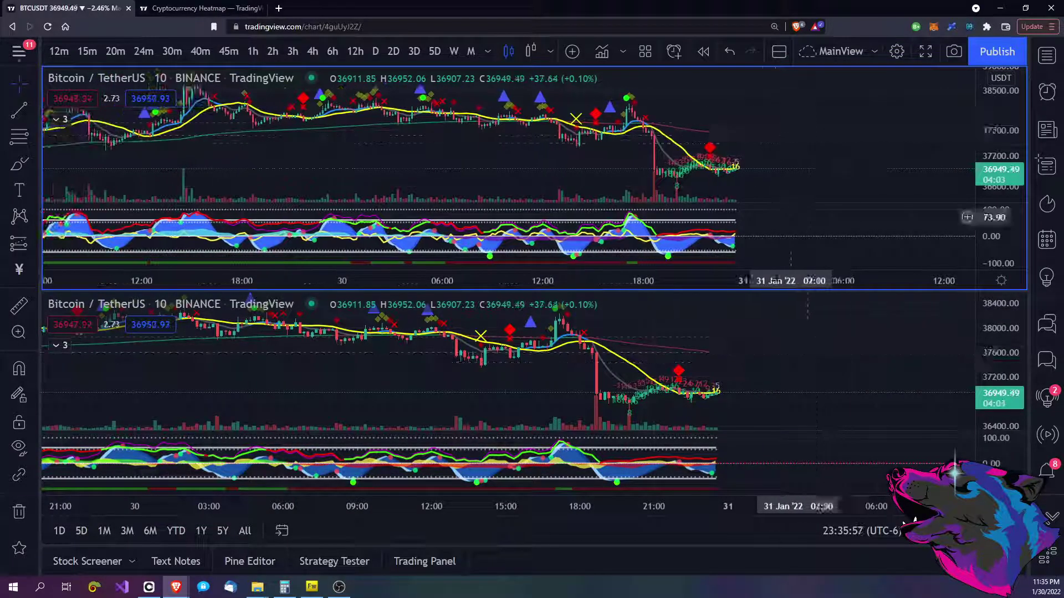
{"action": "mouse_move", "coordinate": [777, 371]}
{"action": "left_mouse_down"}
{"action": "mouse_move", "coordinate": [815, 371]}
{"action": "mouse_move", "coordinate": [795, 374]}
{"action": "left_mouse_up"}
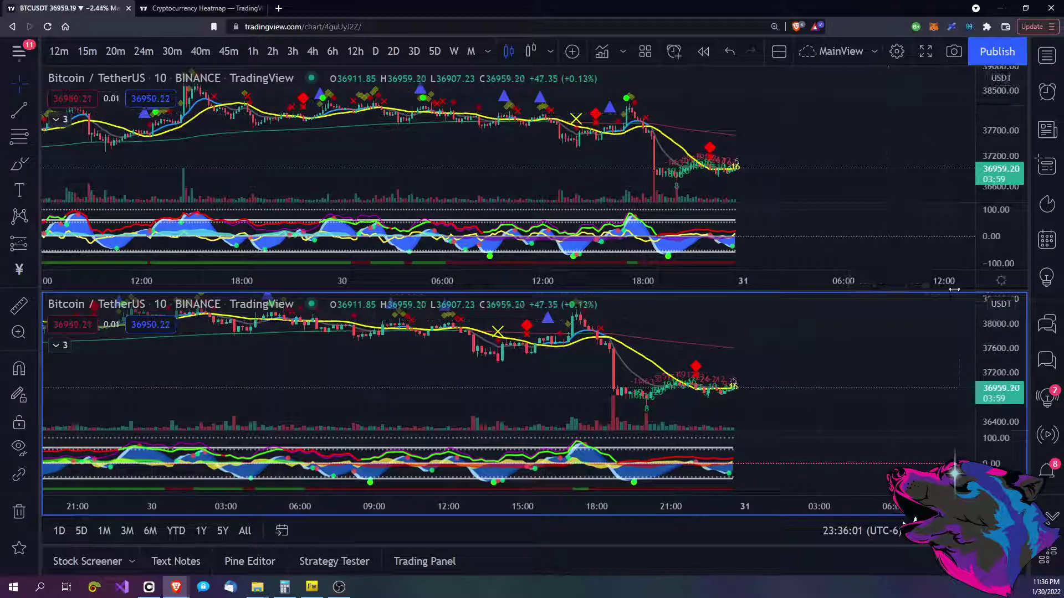
{"action": "right_click", "coordinate": [919, 334]}
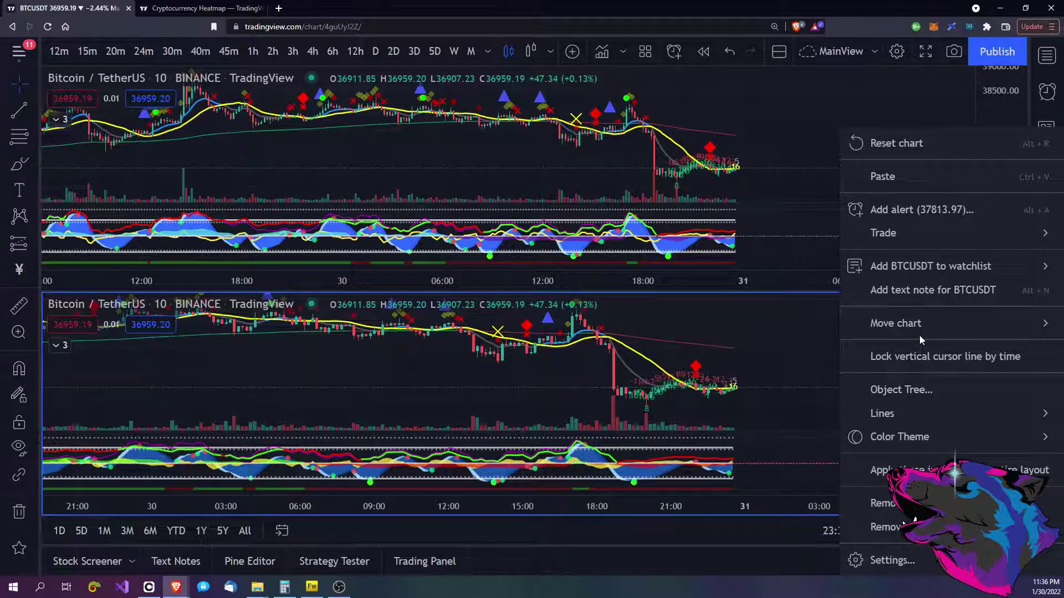
{"action": "mouse_move", "coordinate": [887, 413]}
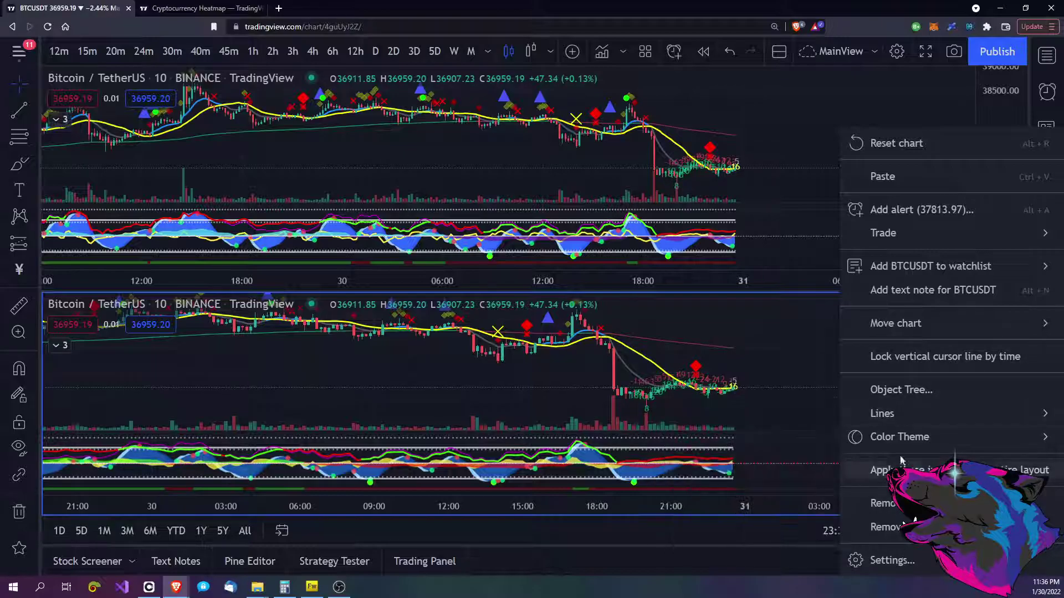
{"action": "left_click", "coordinate": [804, 340]}
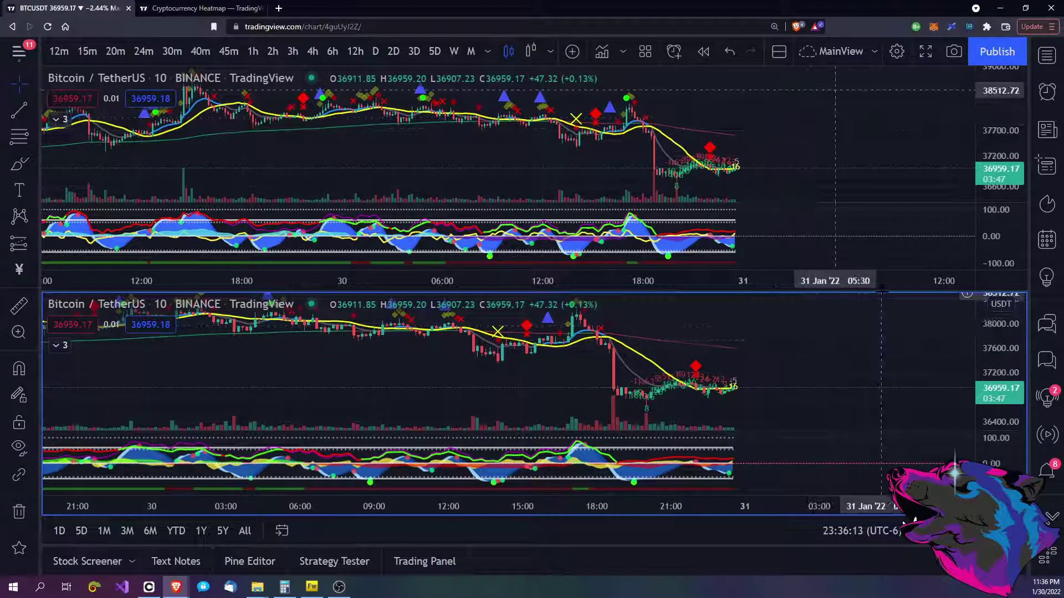
Switch the layout to a single chart, return to two stacked charts, and shift the lower chart along its timeline
{"action": "left_click", "coordinate": [779, 53]}
{"action": "left_click", "coordinate": [802, 83]}
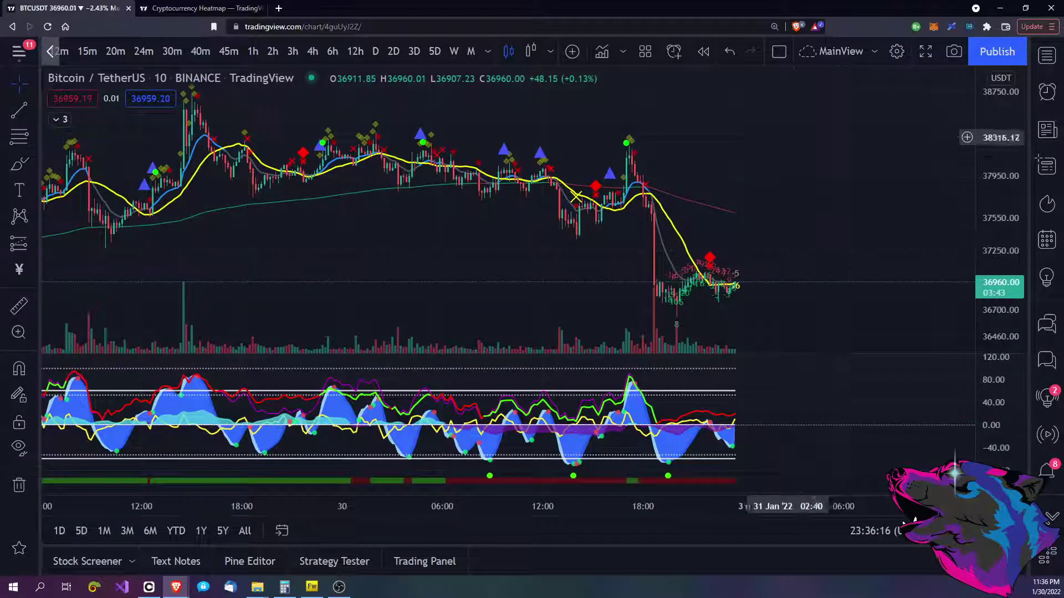
{"action": "left_click", "coordinate": [779, 51]}
{"action": "left_click", "coordinate": [835, 116]}
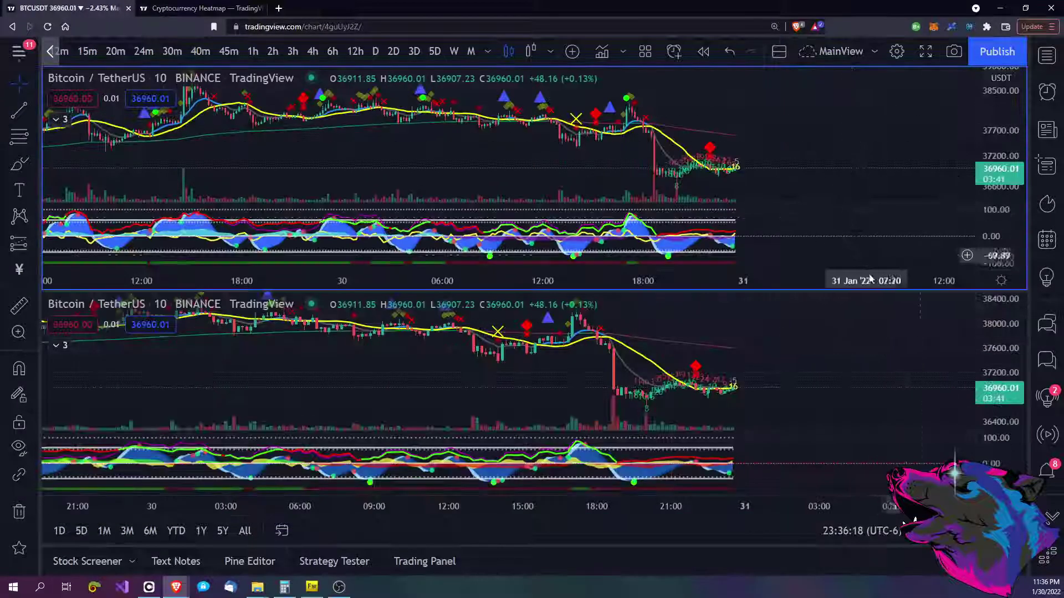
{"action": "left_click_drag", "start_coordinate": [723, 351], "coordinate": [804, 345]}
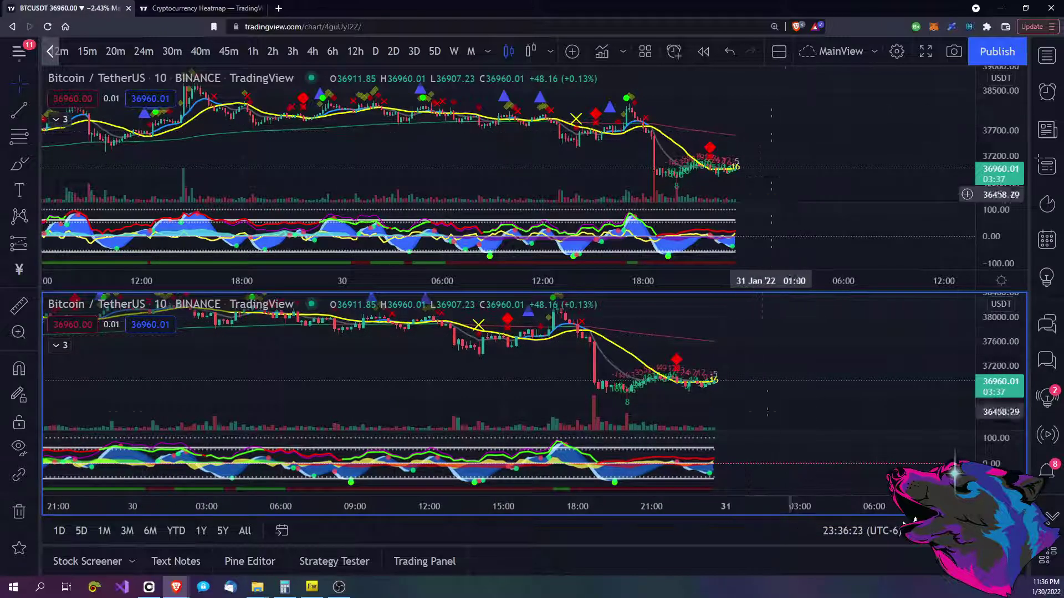
Shift the lower Bitcoin chart slightly and switch the layout from two stacked charts to a single chart
{"action": "mouse_move", "coordinate": [791, 339]}
{"action": "left_mouse_down"}
{"action": "mouse_move", "coordinate": [550, 325]}
{"action": "mouse_move", "coordinate": [787, 343]}
{"action": "left_mouse_up"}
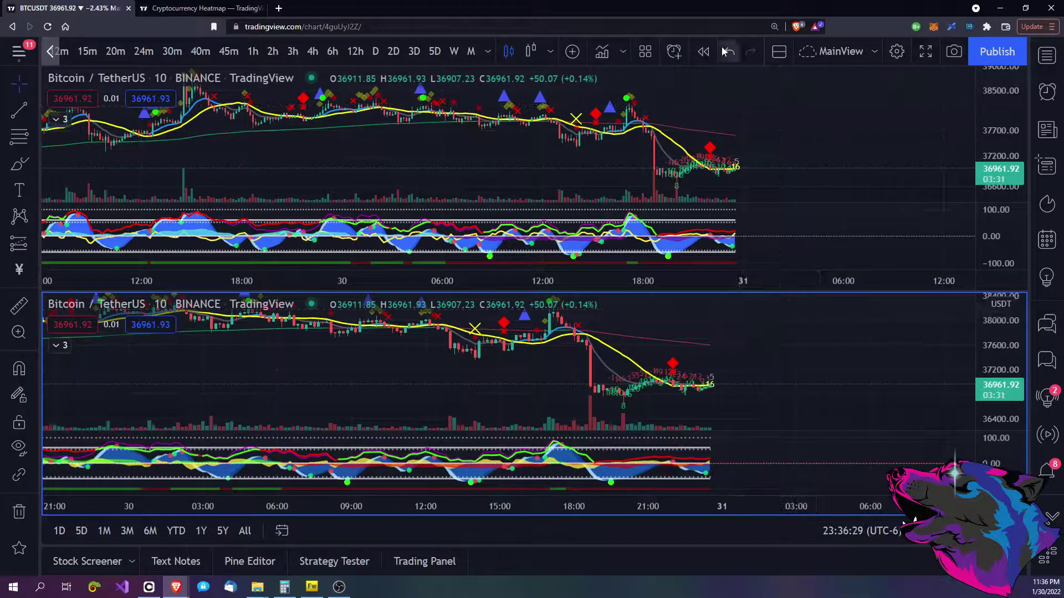
{"action": "left_click", "coordinate": [780, 53]}
{"action": "left_click", "coordinate": [798, 83]}
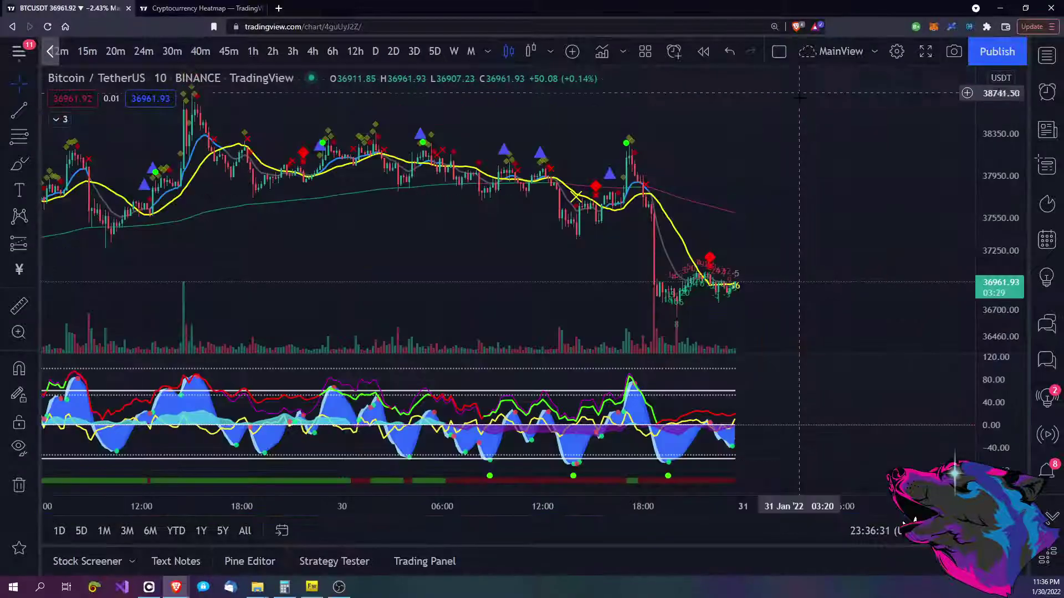
Try to apply a six-chart grid layout, dismiss the plan upgrade offer, and shift the second Bitcoin chart along its timeline
{"action": "left_click", "coordinate": [785, 48]}
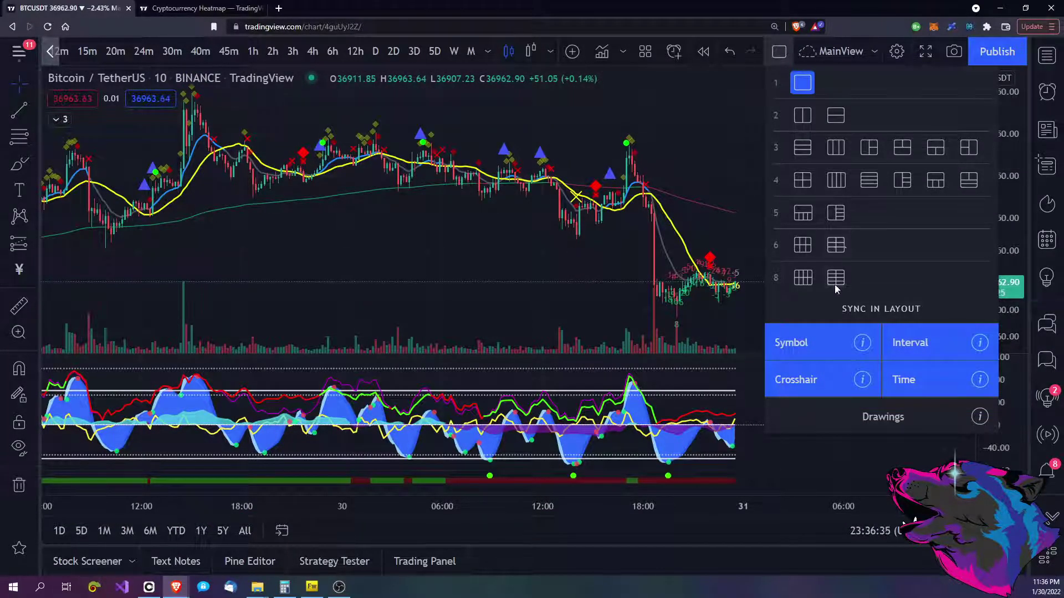
{"action": "left_click", "coordinate": [834, 249]}
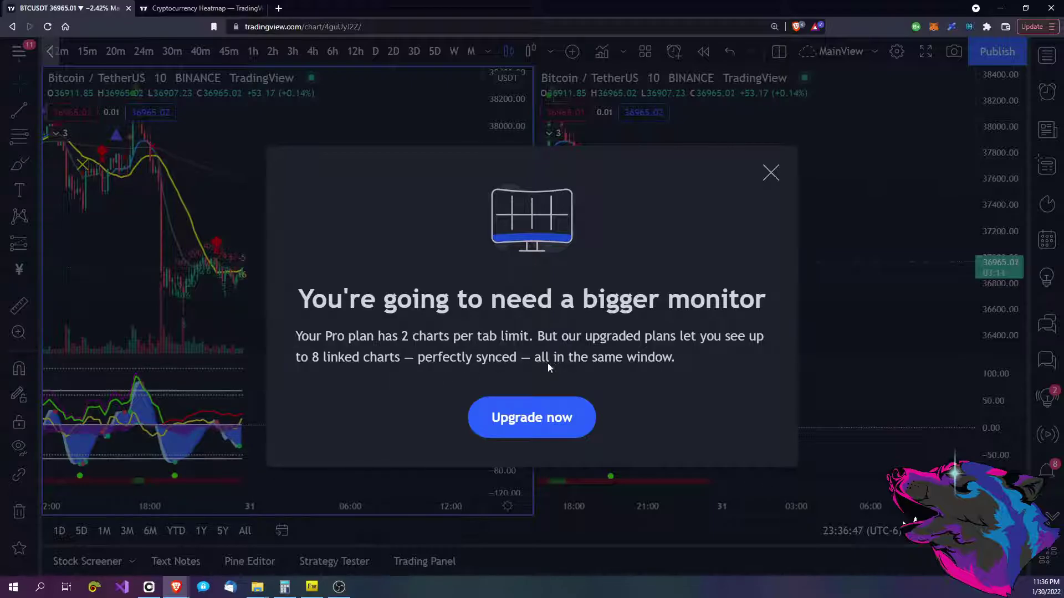
{"action": "left_click", "coordinate": [771, 173]}
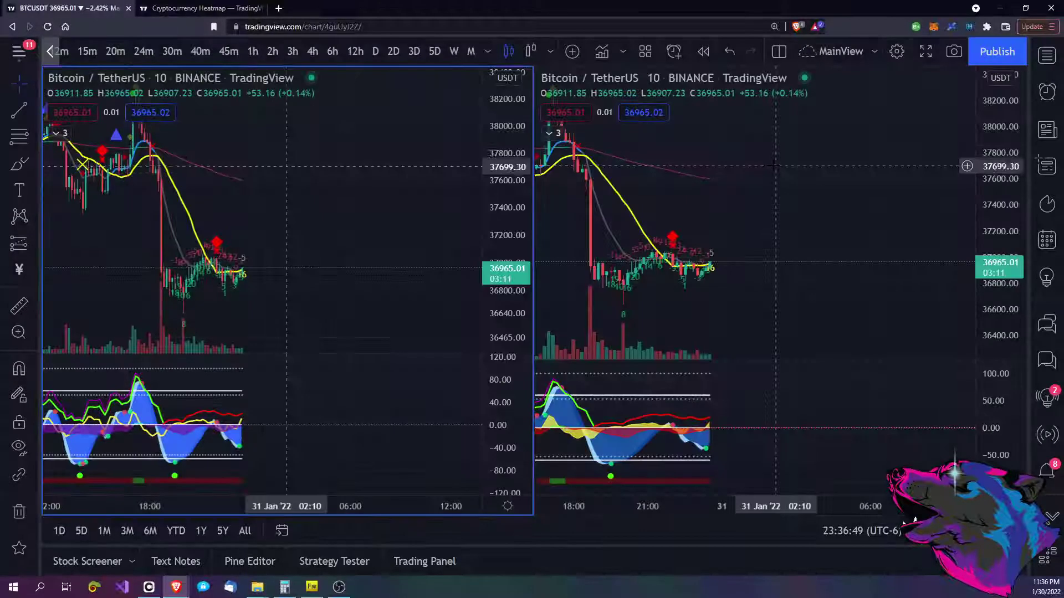
{"action": "left_click_drag", "start_coordinate": [768, 191], "coordinate": [866, 188]}
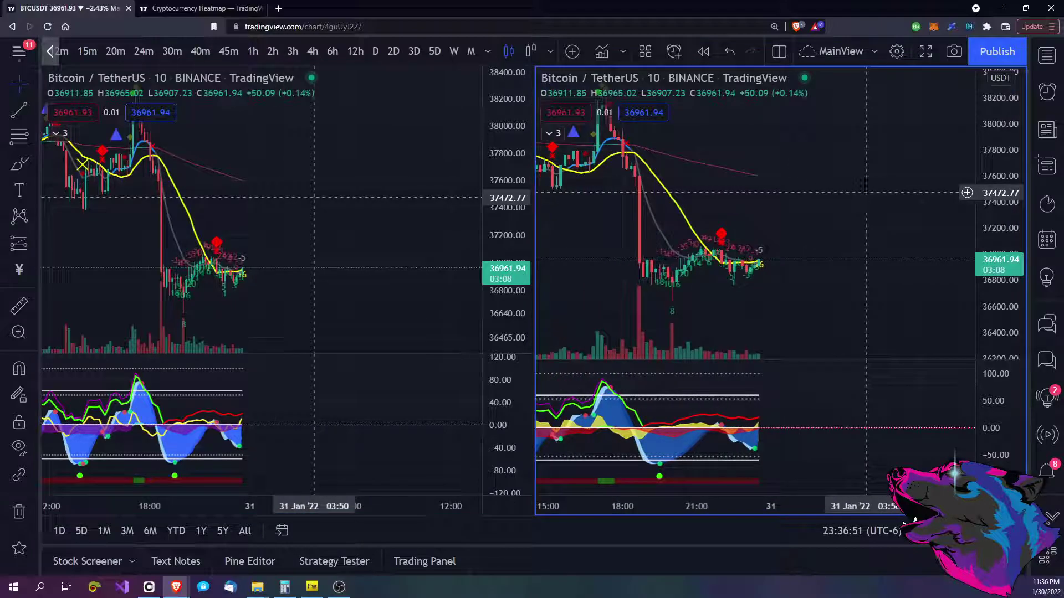
Return the layout to a single Bitcoin chart and shift it along the timeline
{"action": "left_click", "coordinate": [779, 51]}
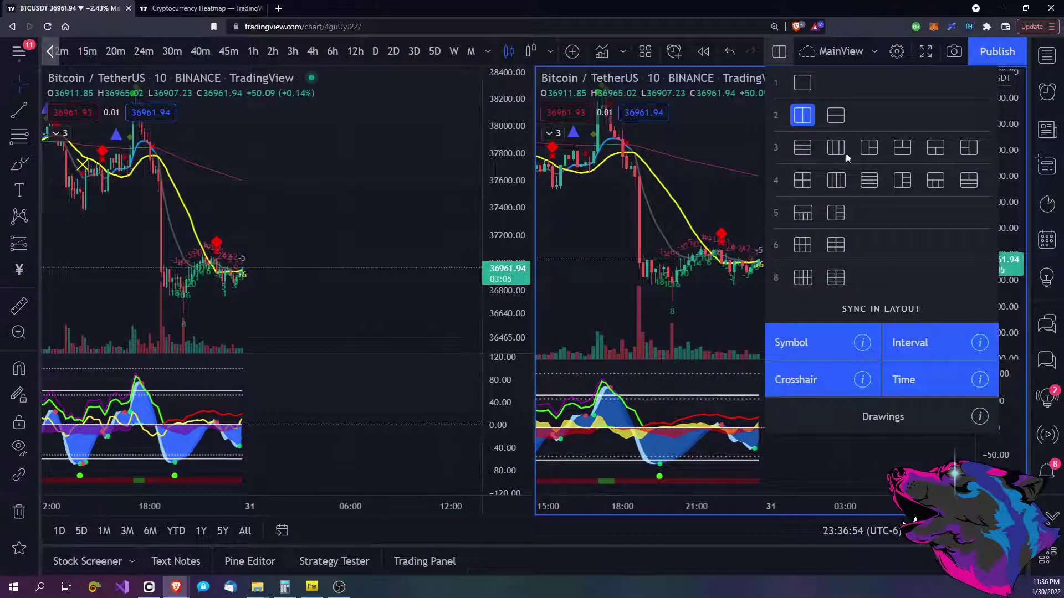
{"action": "left_click", "coordinate": [803, 83]}
{"action": "left_click_drag", "start_coordinate": [801, 87], "coordinate": [866, 139]}
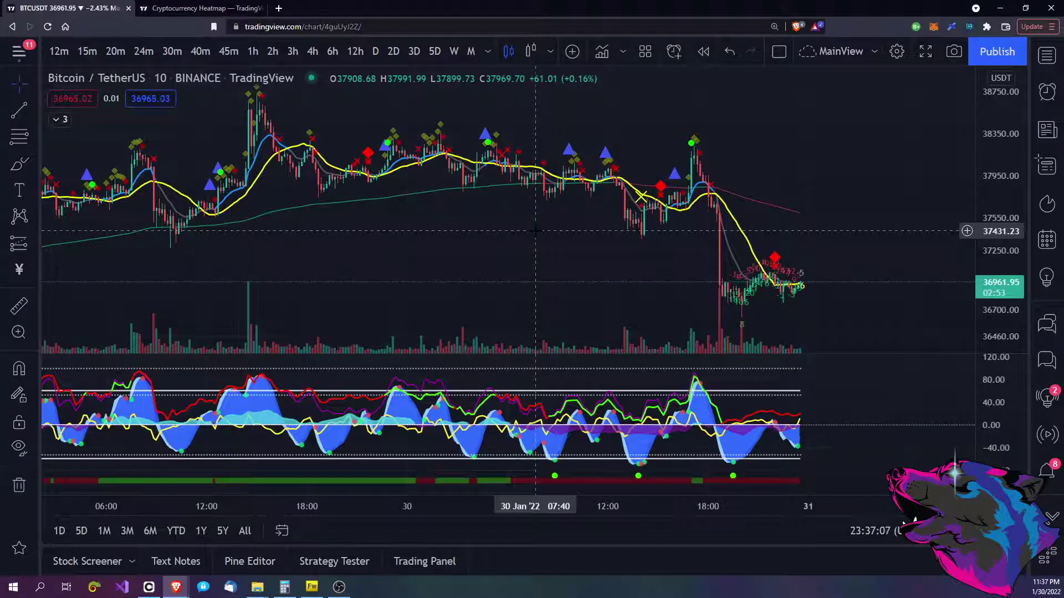
Draw a rising trend line from the 29 Jan '22 09:30 low near 37259.46 to beyond the latest candles
{"action": "key", "text": "alt+t"}
{"action": "left_click", "coordinate": [165, 249]}
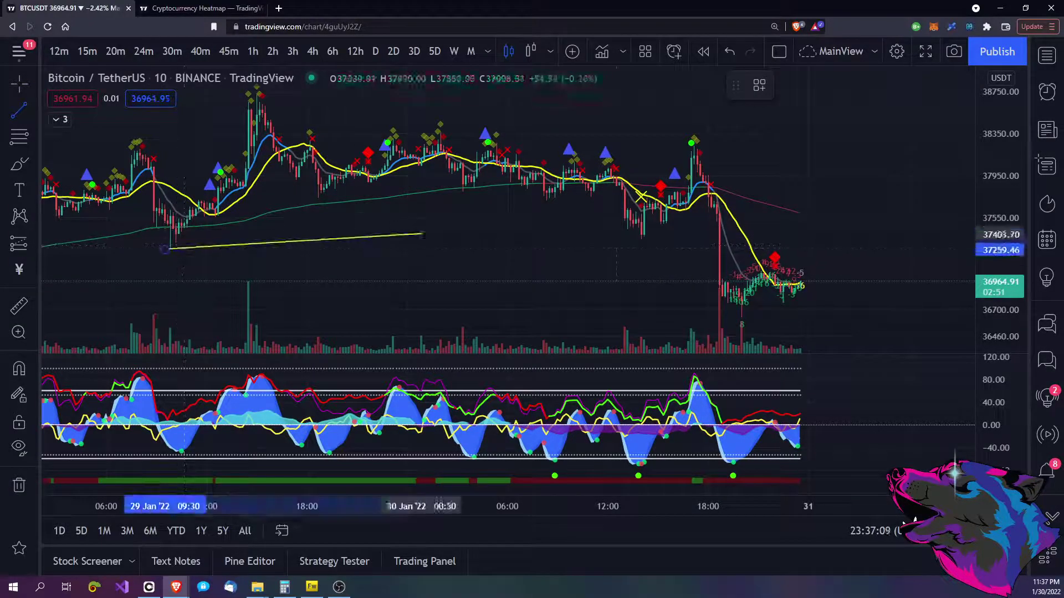
{"action": "left_click", "coordinate": [829, 165]}
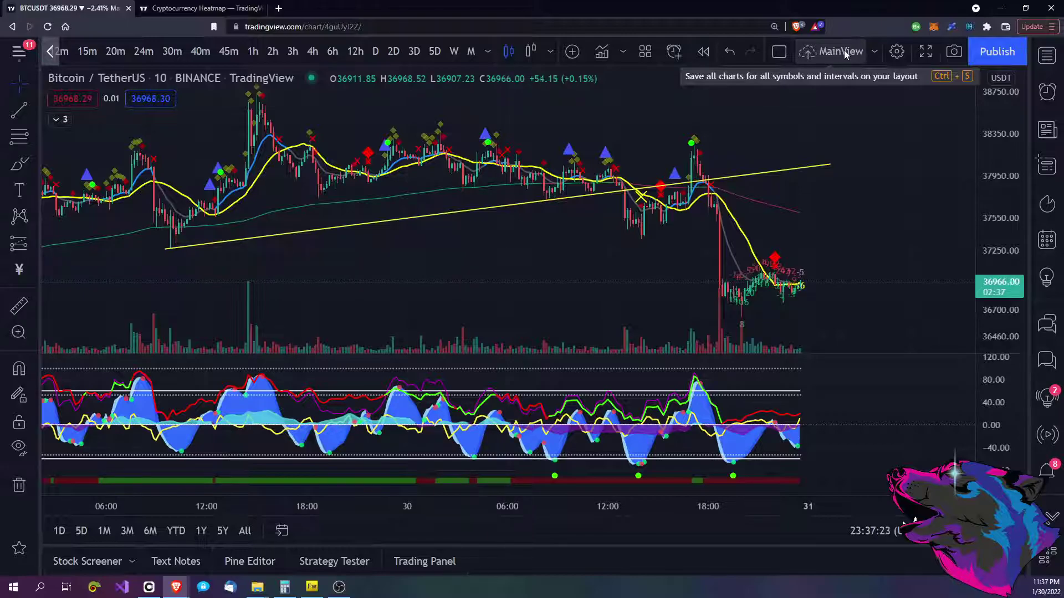
Look through the main menu and the MainView layout's options for autosaving, sharing, renaming, copying and loading layouts
{"action": "left_click", "coordinate": [19, 52]}
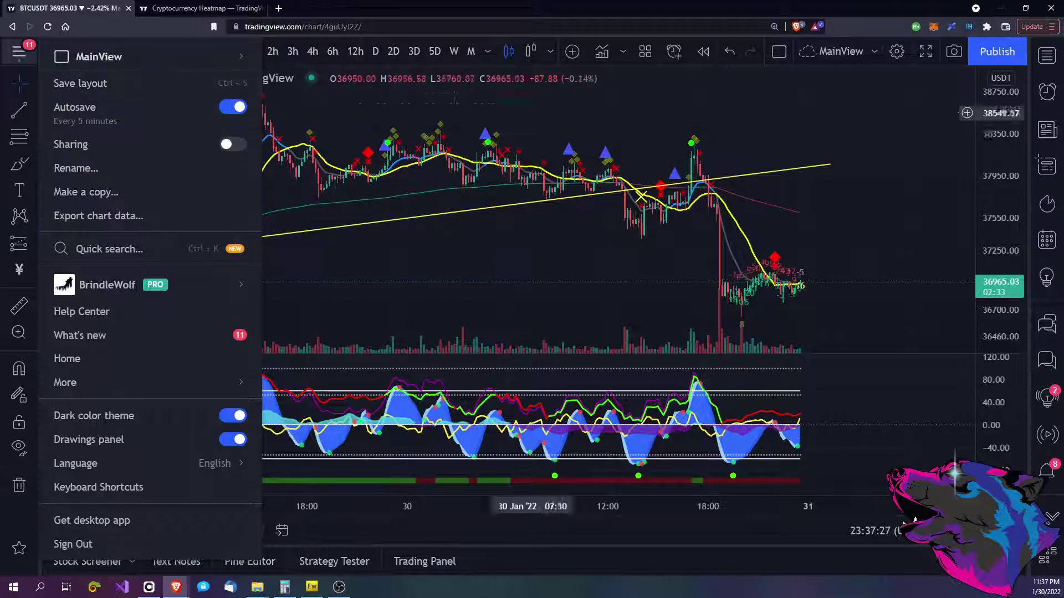
{"action": "key", "text": "Escape"}
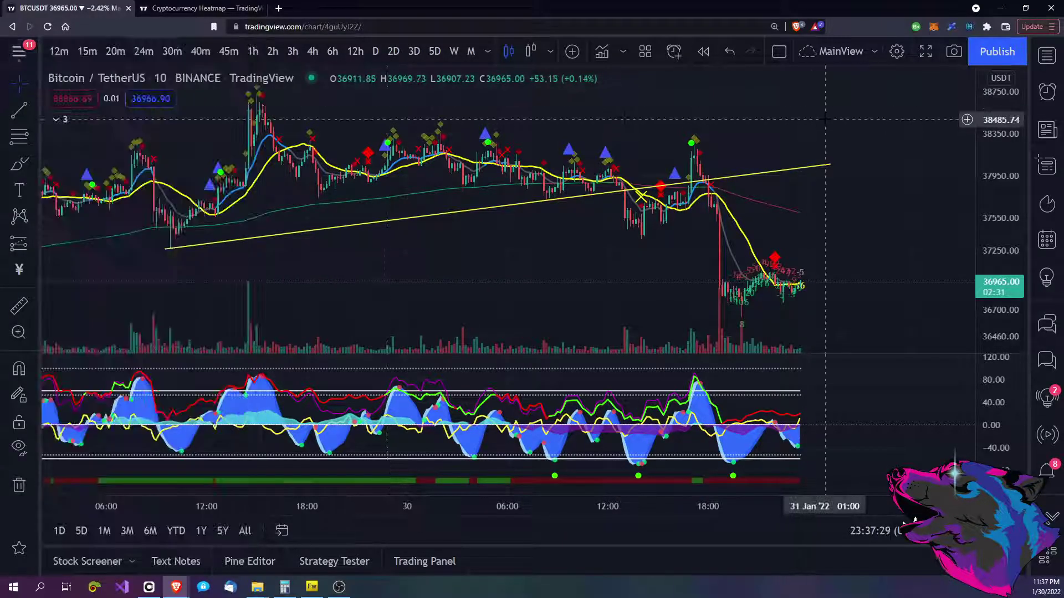
{"action": "left_click", "coordinate": [875, 51]}
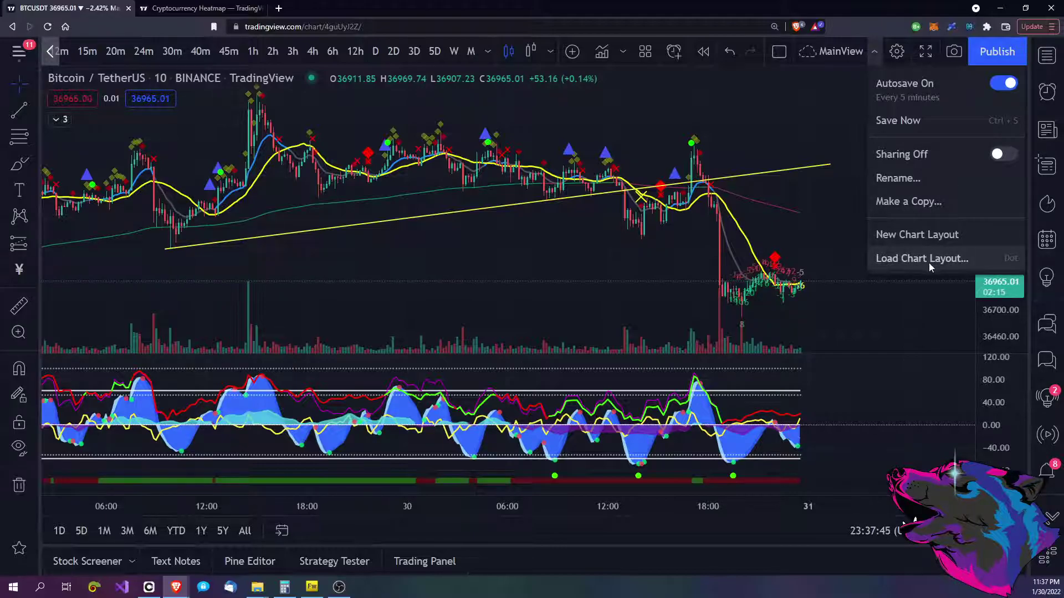
{"action": "left_click", "coordinate": [811, 126]}
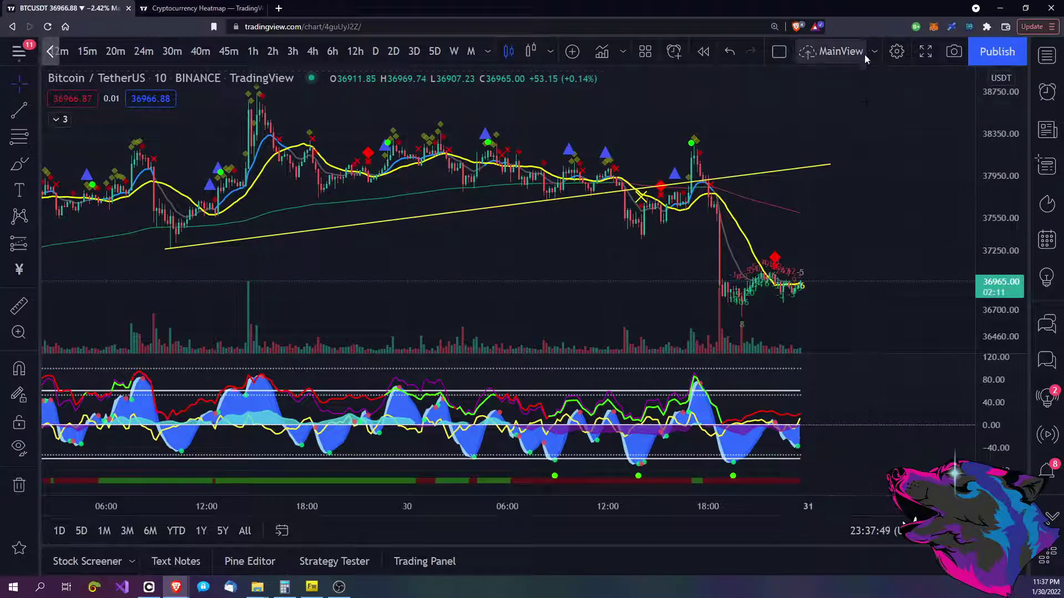
Delete the rising trend line from the Bitcoin chart
{"action": "left_click", "coordinate": [802, 174]}
{"action": "key", "text": "Delete"}
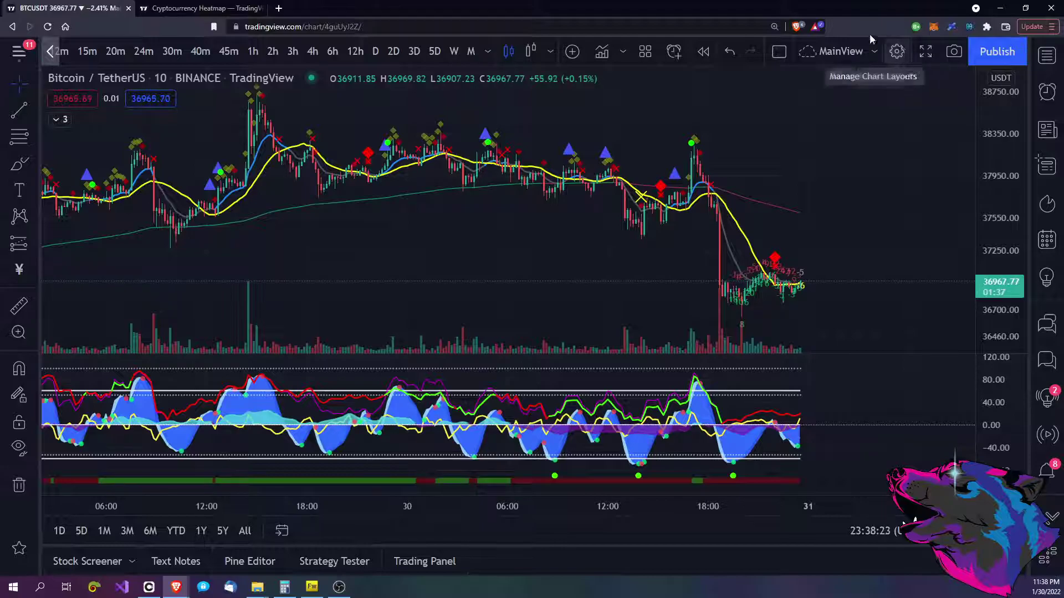
Look at the Appearance section of the chart settings and the chart's Color Theme options without changing anything
{"action": "left_click", "coordinate": [896, 52]}
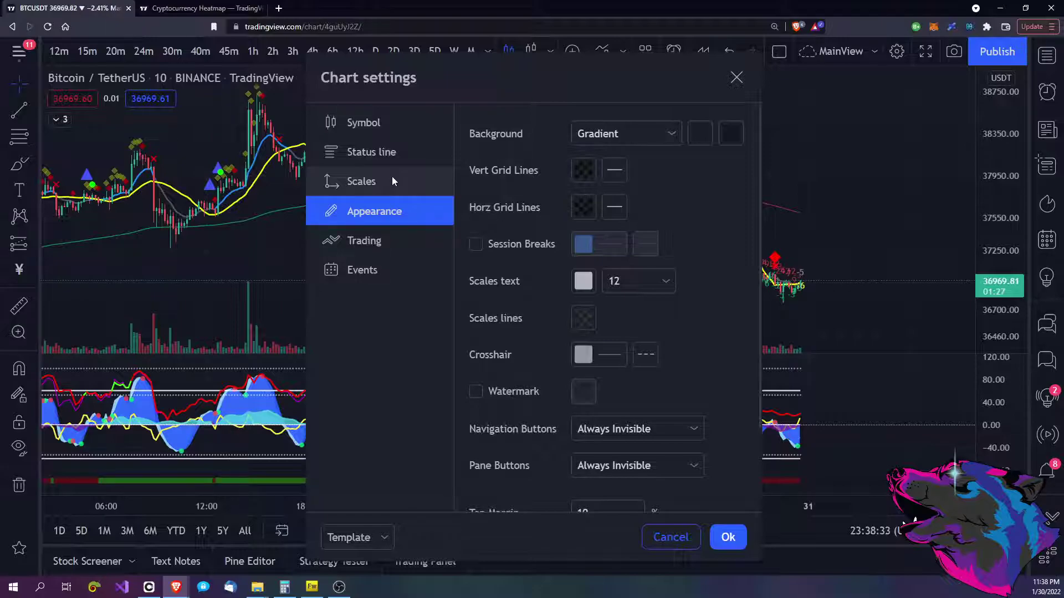
{"action": "left_click", "coordinate": [670, 538]}
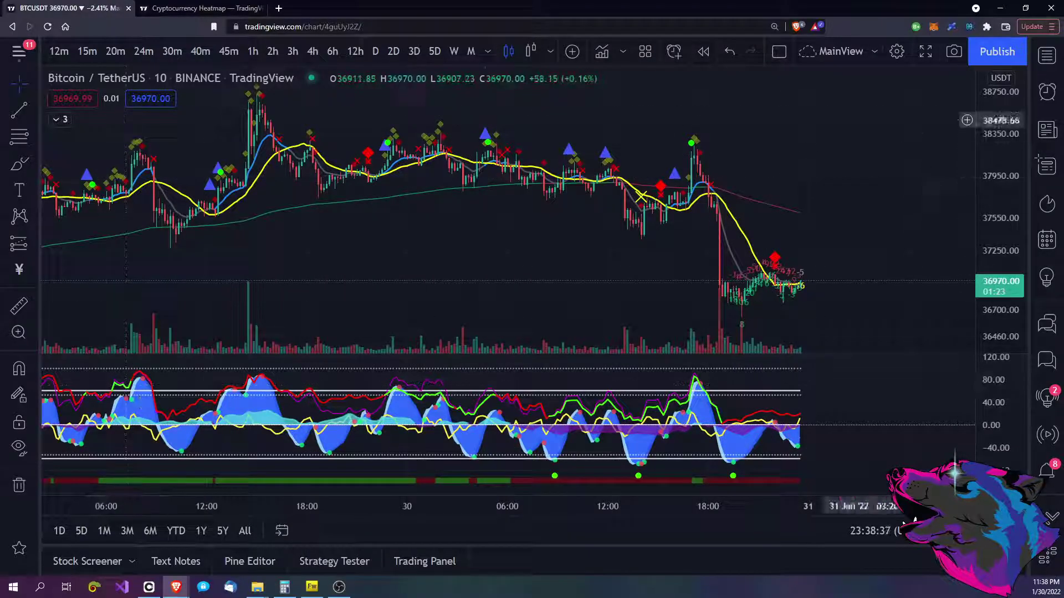
{"action": "right_click", "coordinate": [734, 116]}
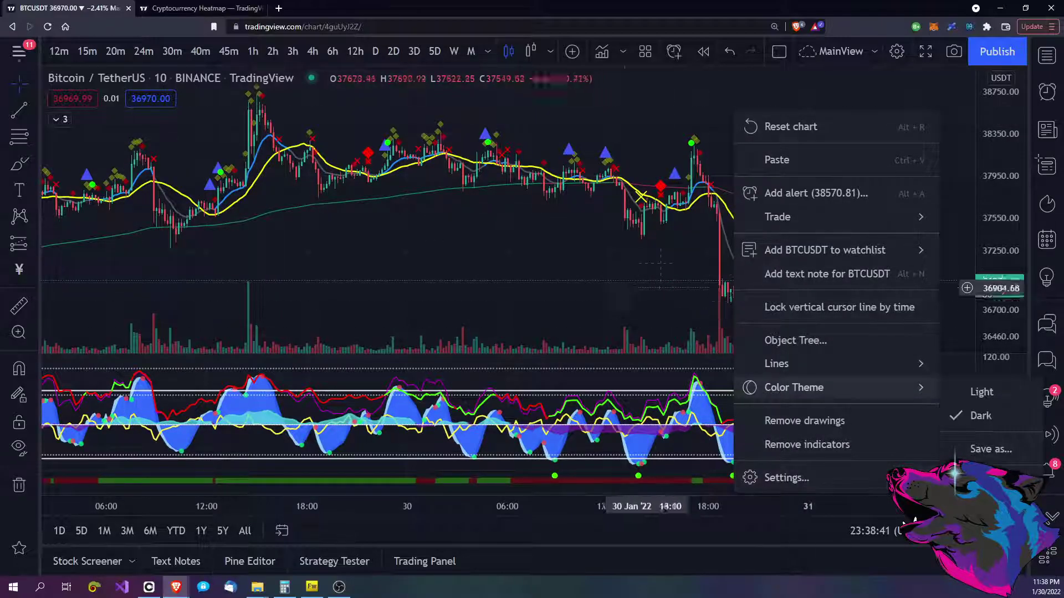
{"action": "left_click", "coordinate": [622, 261]}
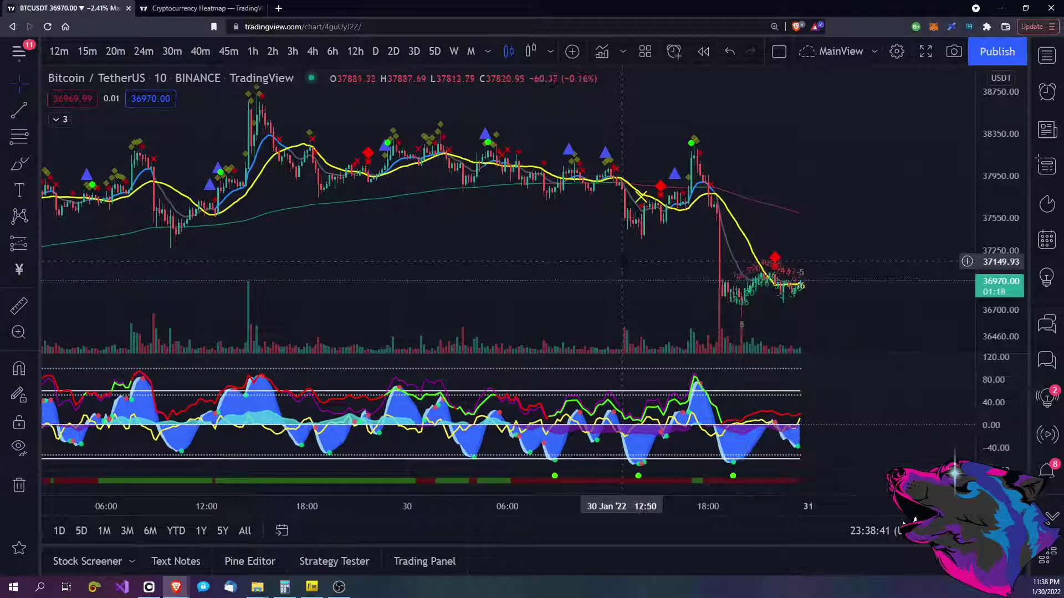
Show the Bitcoin chart in full screen and return to the normal view
{"action": "left_click", "coordinate": [929, 51]}
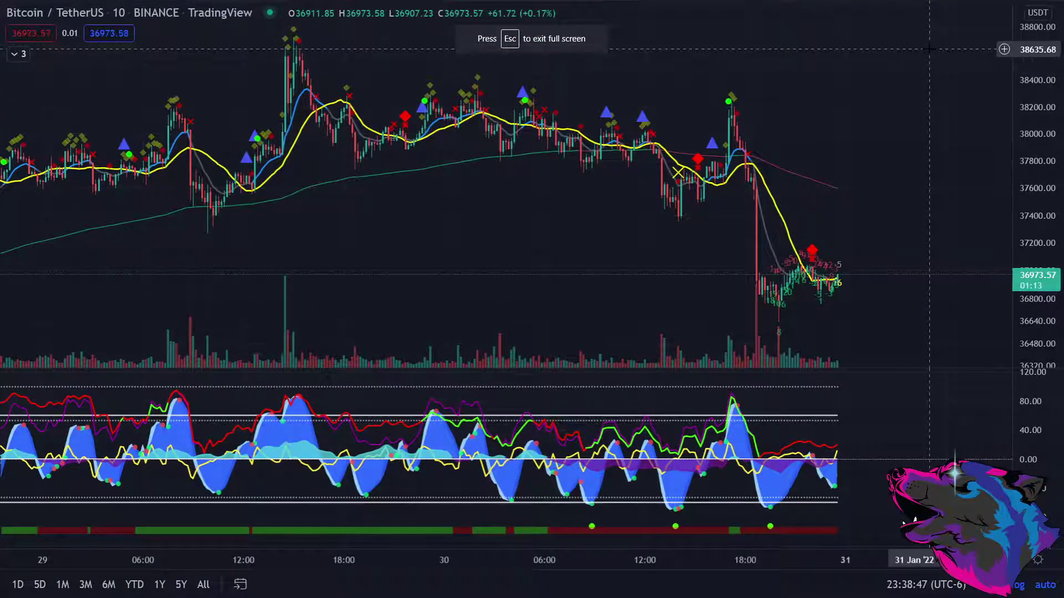
{"action": "key", "text": "Escape"}
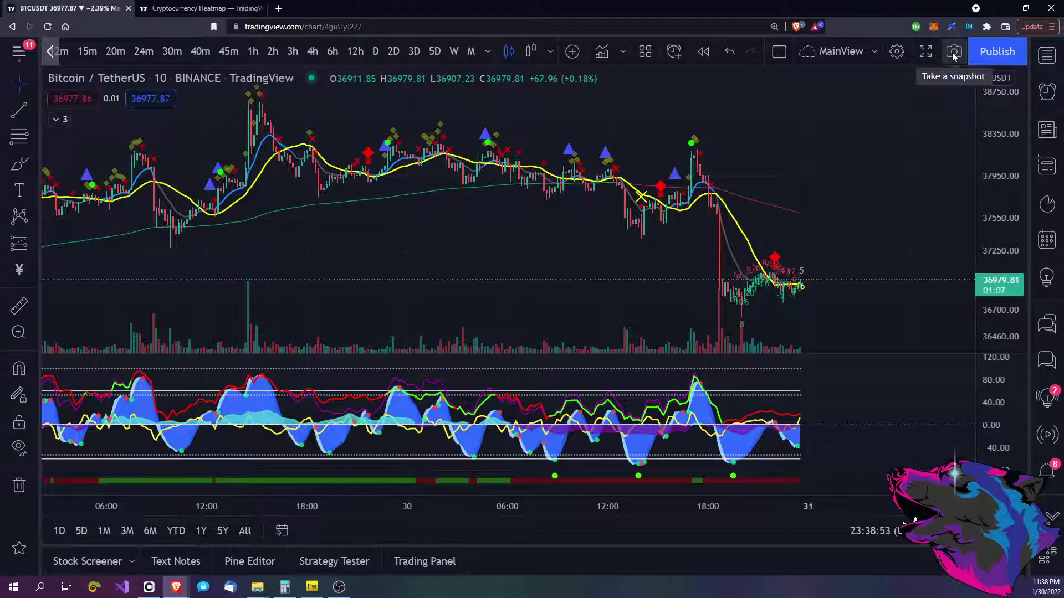
Shift the Bitcoin chart toward its earlier candles and capture a screenshot of the region around the price candles
{"action": "left_click_drag", "start_coordinate": [810, 158], "coordinate": [879, 159]}
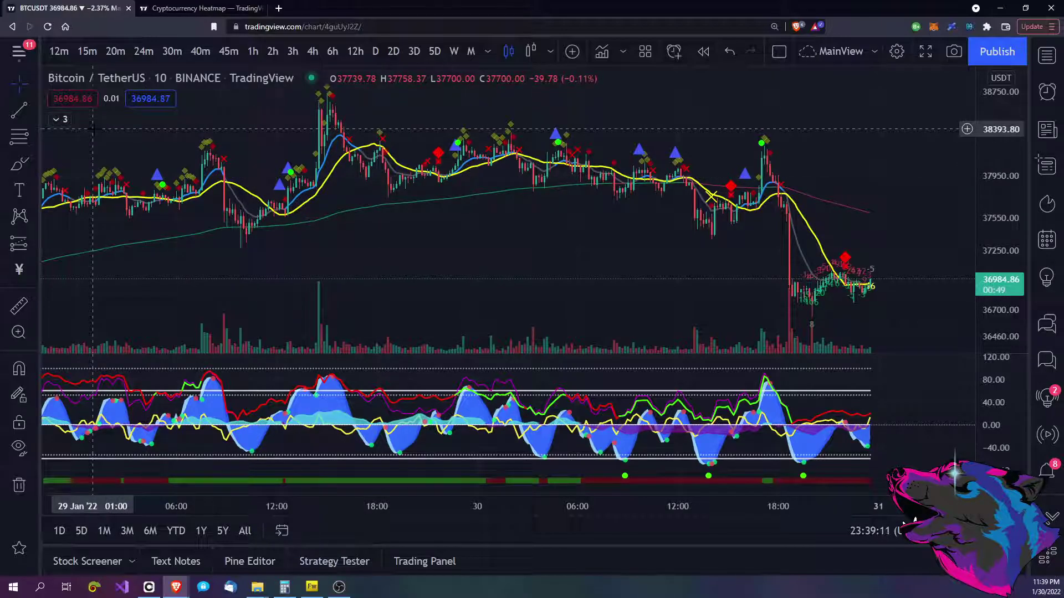
{"action": "key", "text": "Print"}
{"action": "left_click_drag", "start_coordinate": [113, 122], "coordinate": [842, 338]}
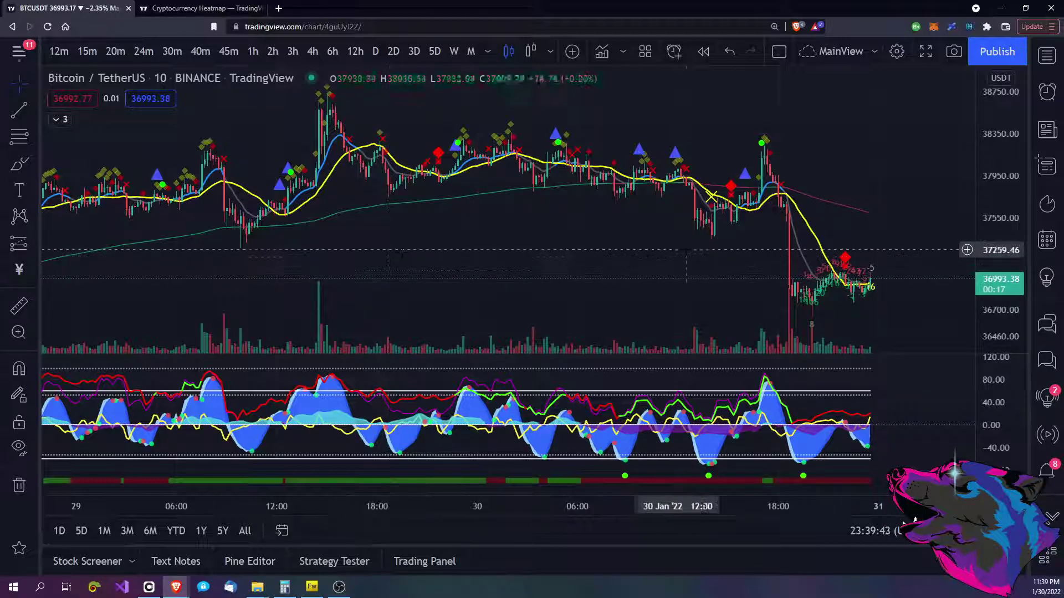
{"action": "left_click_drag", "start_coordinate": [672, 245], "coordinate": [601, 230]}
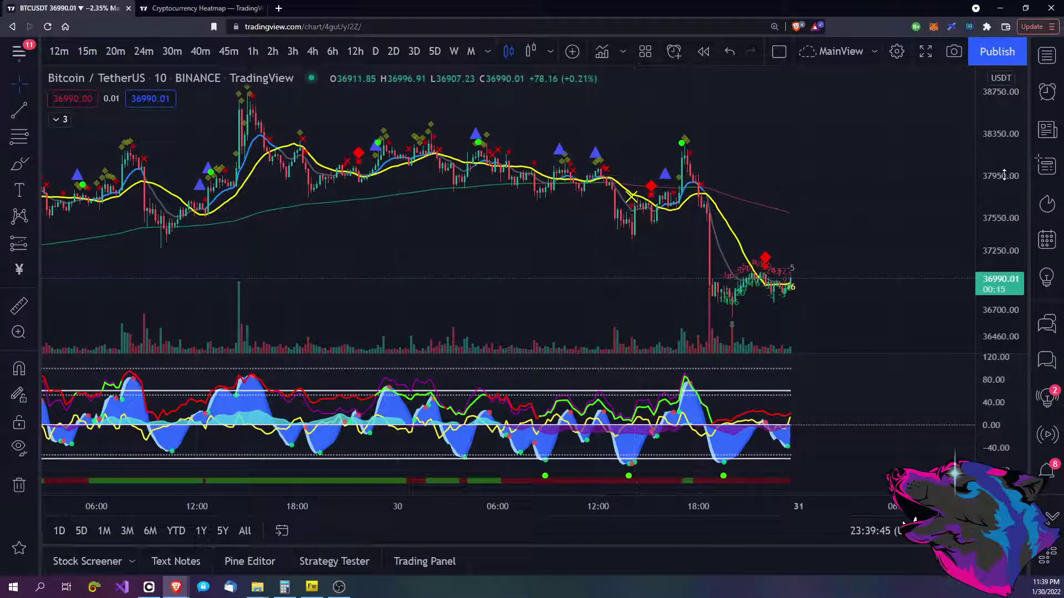
{"action": "left_click_drag", "start_coordinate": [878, 198], "coordinate": [859, 128]}
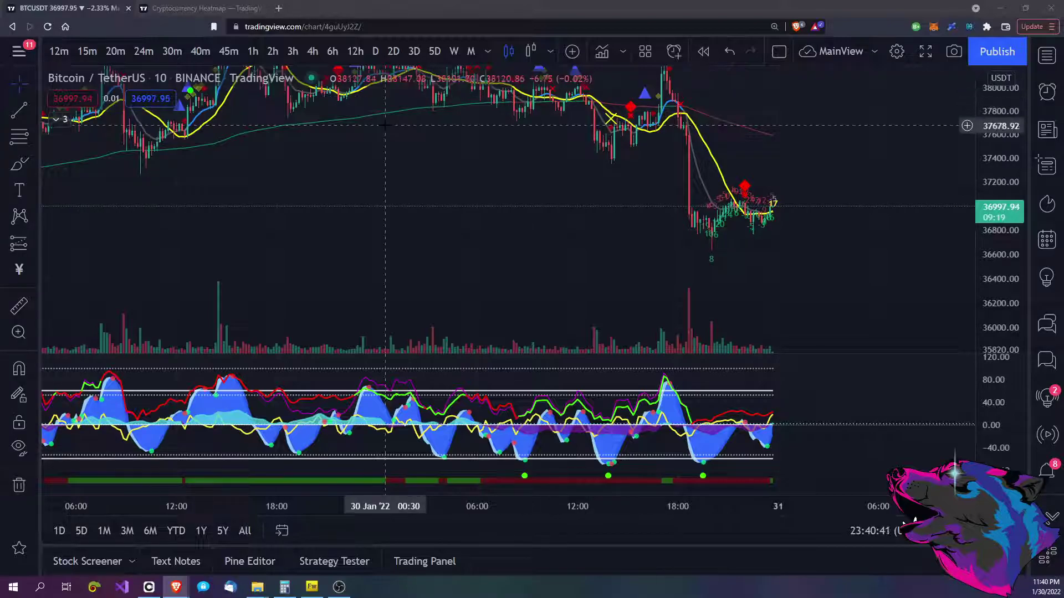
{"action": "left_click_drag", "start_coordinate": [380, 116], "coordinate": [709, 119]}
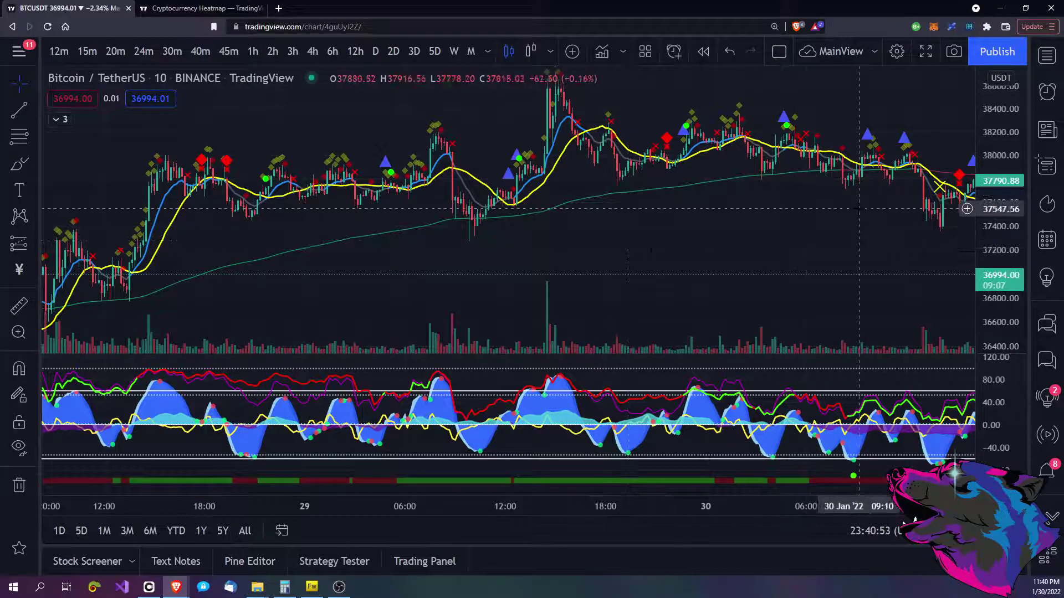
{"action": "scroll", "coordinate": [660, 255], "scroll_direction": "down", "scroll_amount": 3}
{"action": "scroll", "coordinate": [567, 257], "scroll_direction": "up", "scroll_amount": 3}
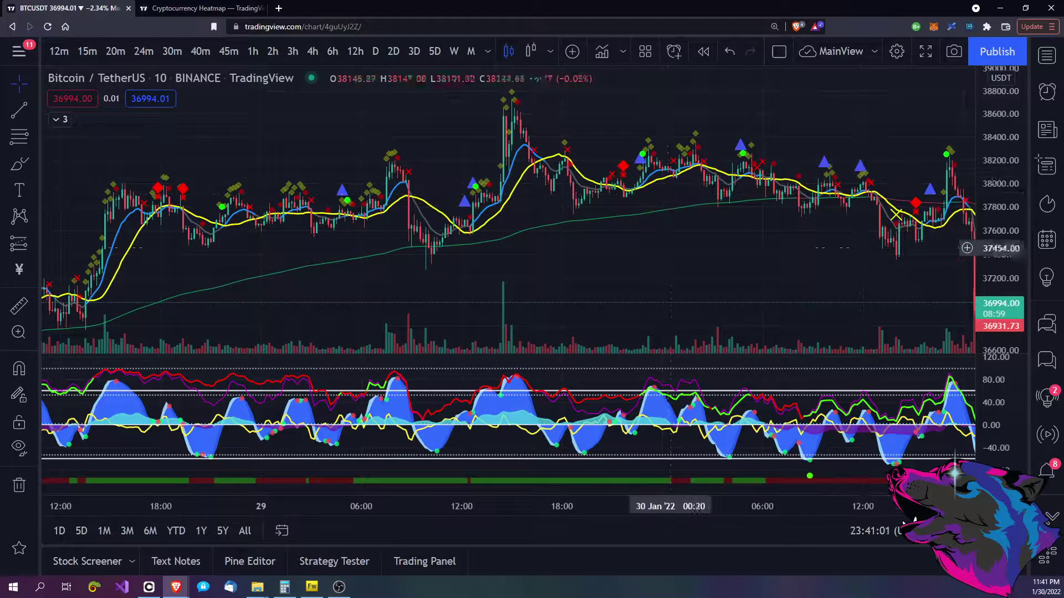
{"action": "left_click_drag", "start_coordinate": [763, 280], "coordinate": [635, 281]}
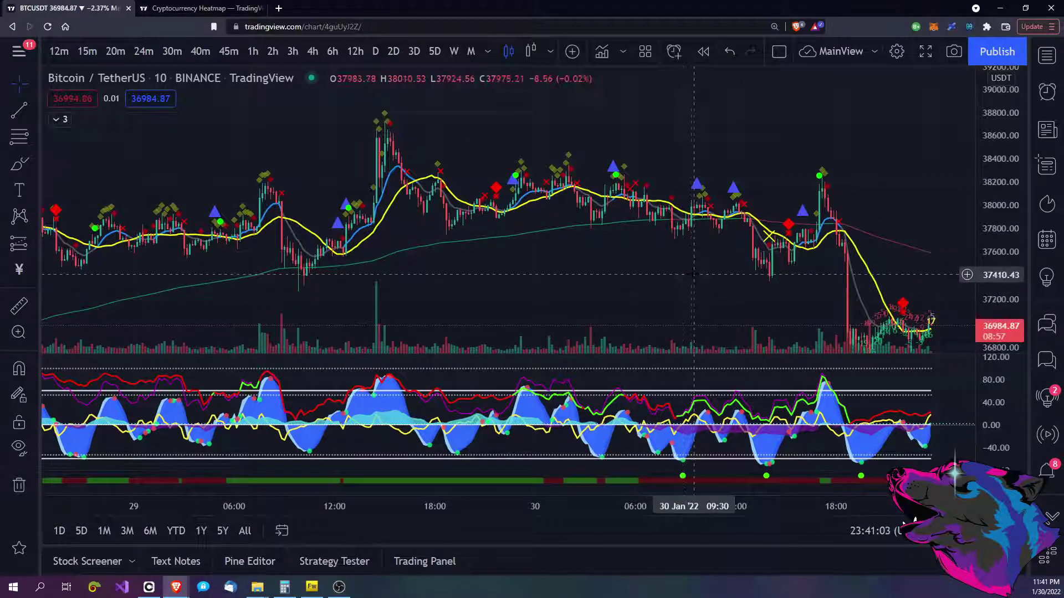
{"action": "left_click_drag", "start_coordinate": [693, 129], "coordinate": [581, 78]}
{"action": "left_click_drag", "start_coordinate": [853, 173], "coordinate": [717, 144]}
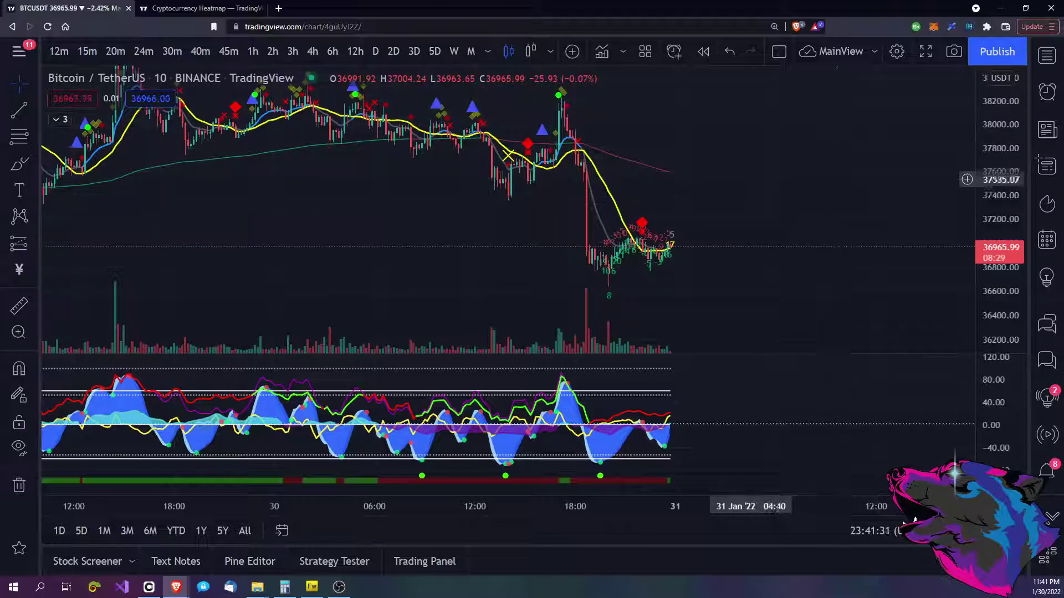
{"action": "left_click_drag", "start_coordinate": [769, 174], "coordinate": [720, 175]}
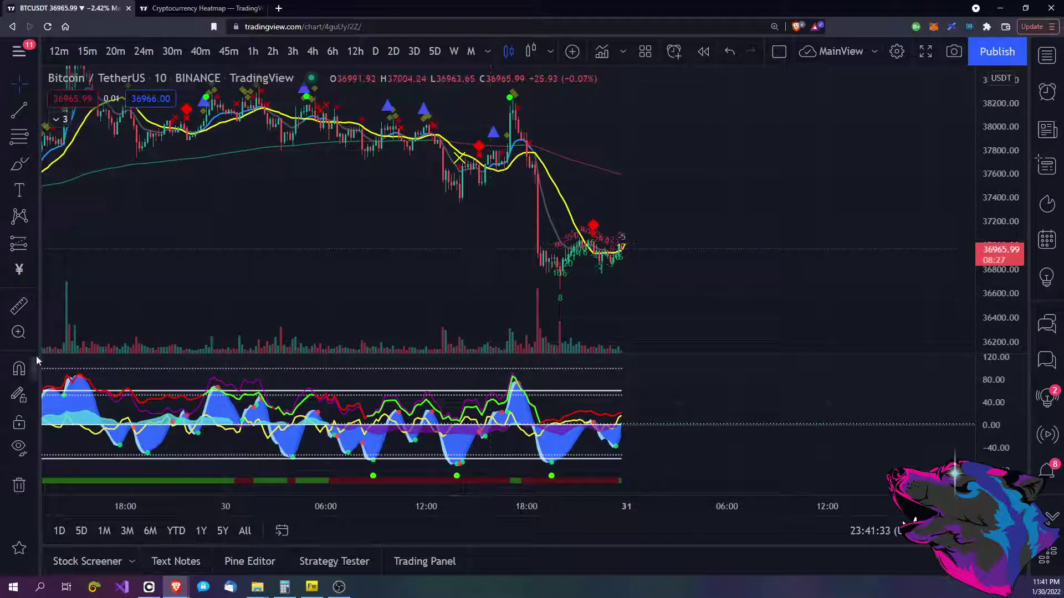